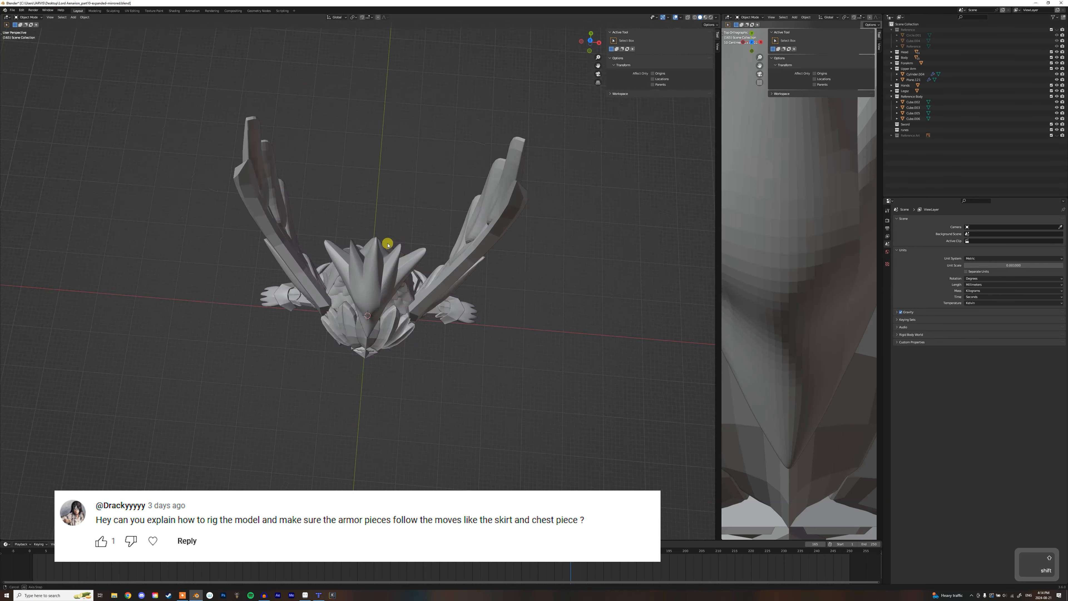
- Examine the whole character from the front, checking which separate objects make up the helmet and body
{"action": "left_click", "coordinate": [380, 213]}
{"action": "scroll", "coordinate": [375, 238], "scroll_direction": "up", "scroll_amount": 3}
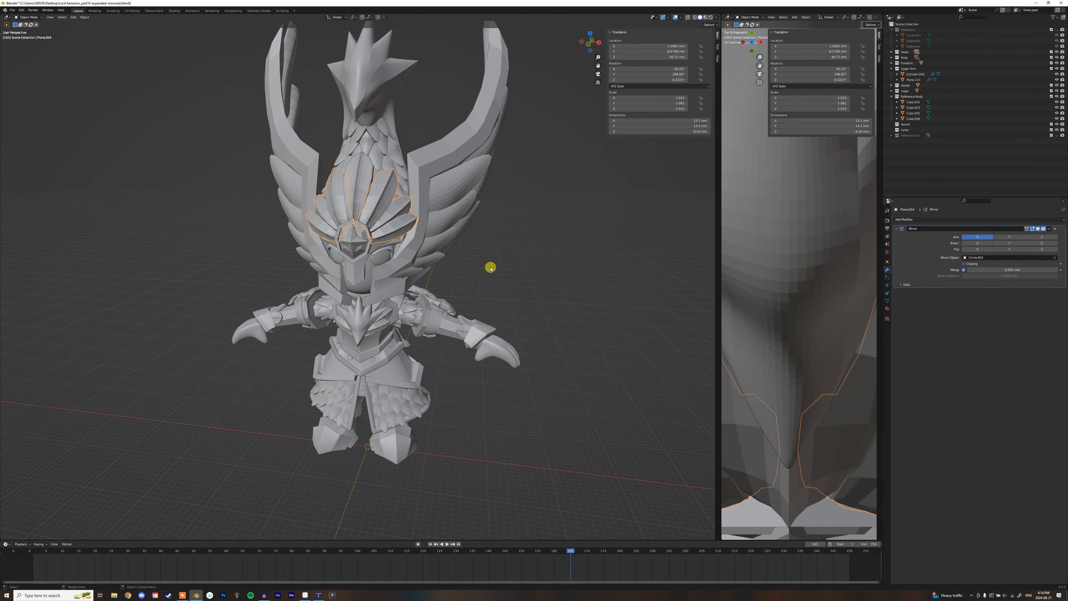
{"action": "middle_click_drag", "start_coordinate": [501, 217], "coordinate": [495, 269], "text": "shift"}
{"action": "key", "text": "KP_1"}
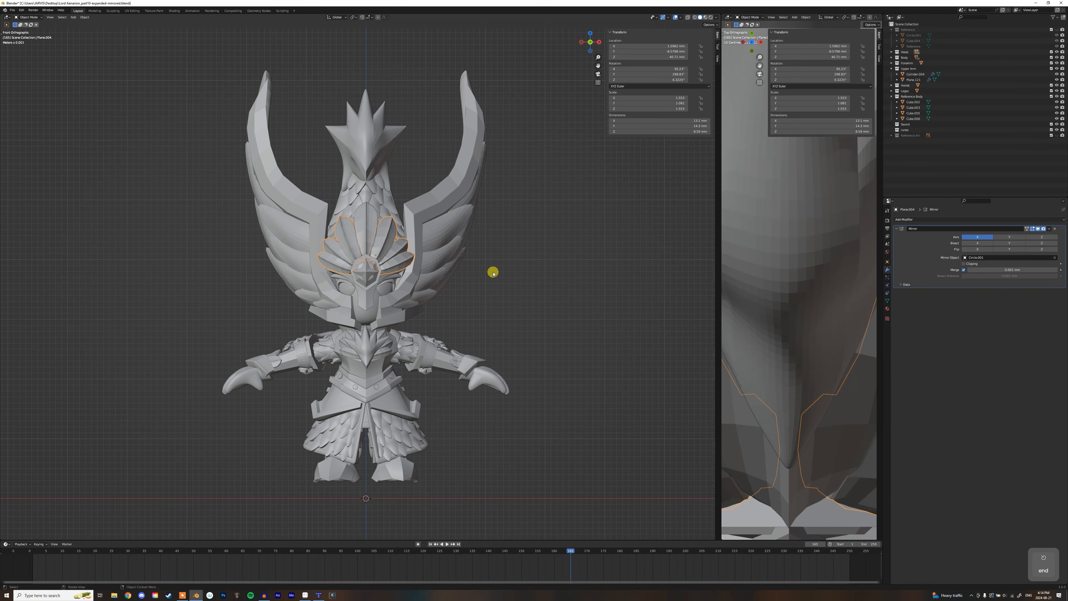
{"action": "left_click", "coordinate": [398, 238]}
{"action": "left_click", "coordinate": [442, 207]}
{"action": "left_click_drag", "start_coordinate": [518, 50], "coordinate": [224, 491]}
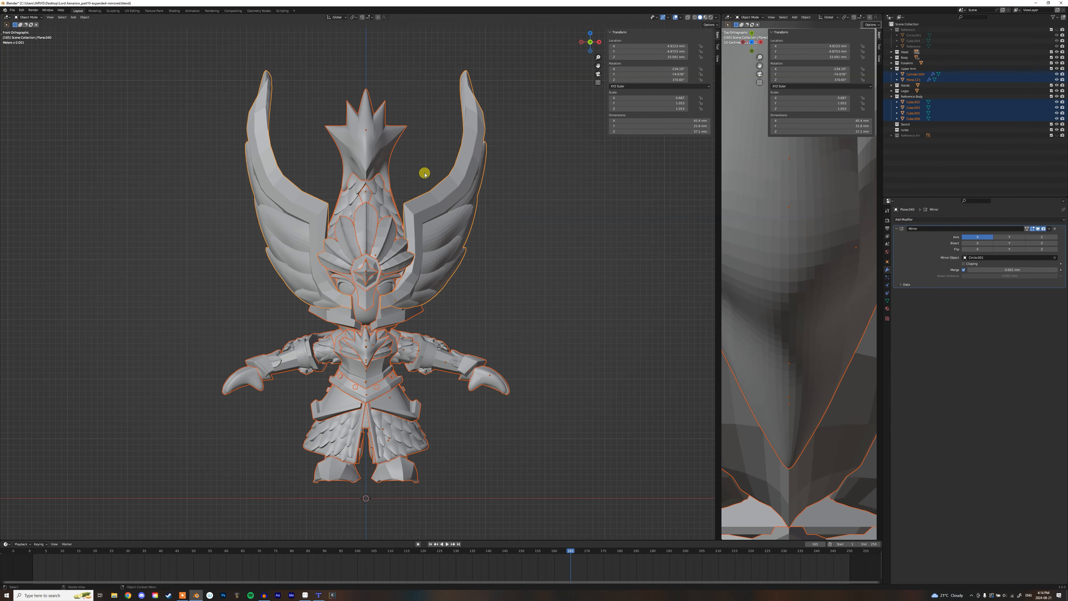
{"action": "left_click", "coordinate": [526, 216]}
- Examine the inside of the head, looking at where the separate meshes intersect around the eyes
{"action": "middle_click_drag", "start_coordinate": [467, 258], "coordinate": [367, 286]}
{"action": "scroll", "coordinate": [356, 295], "scroll_direction": "up", "scroll_amount": 3}
{"action": "scroll", "coordinate": [367, 287], "scroll_direction": "up", "scroll_amount": 2}
{"action": "scroll", "coordinate": [379, 276], "scroll_direction": "down", "scroll_amount": 4}
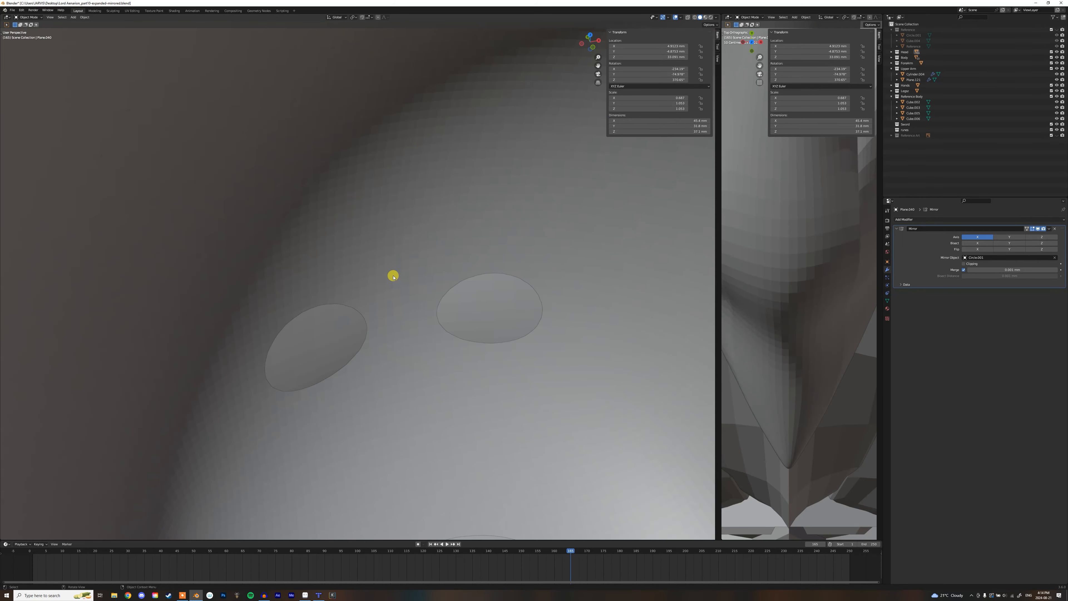
{"action": "scroll", "coordinate": [479, 300], "scroll_direction": "up", "scroll_amount": 2}
{"action": "scroll", "coordinate": [454, 278], "scroll_direction": "down", "scroll_amount": 2}
{"action": "middle_click_drag", "start_coordinate": [453, 278], "coordinate": [423, 218], "text": "shift"}
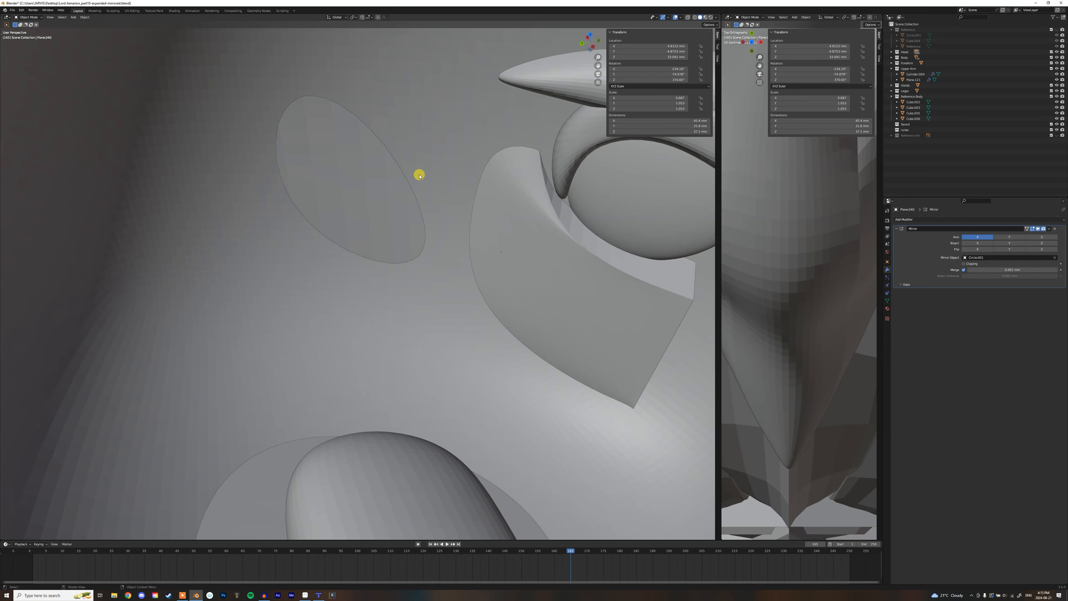
{"action": "scroll", "coordinate": [461, 192], "scroll_direction": "down", "scroll_amount": 10}
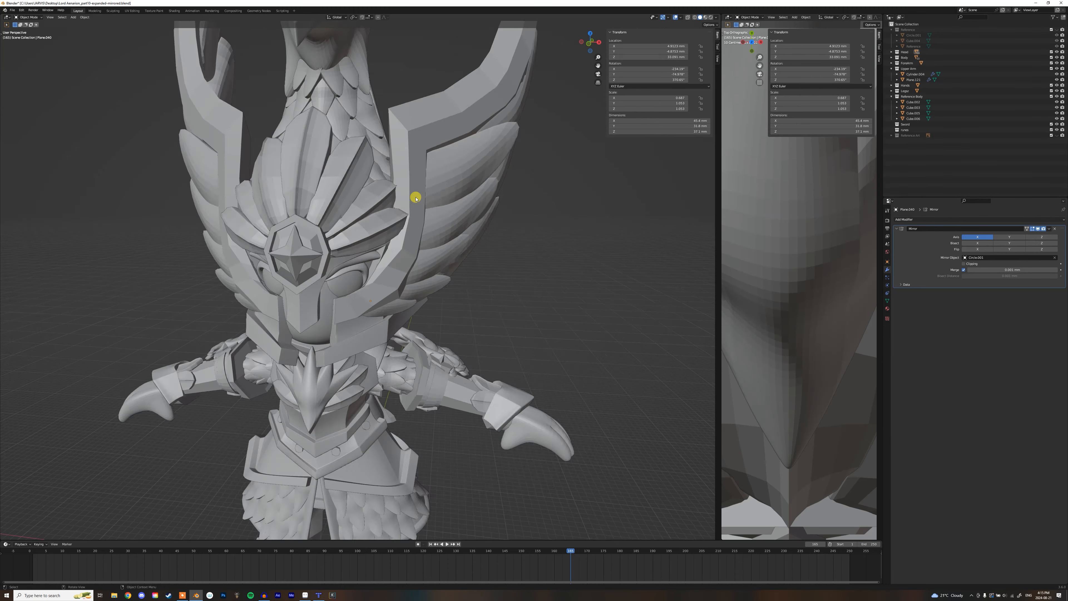
- Examine where the reference body and the helmet base pass through the inside of the head
{"action": "scroll", "coordinate": [416, 199], "scroll_direction": "down", "scroll_amount": 3}
{"action": "mouse_move", "coordinate": [412, 231]}
{"action": "middle_mouse_down", "text": "shift"}
{"action": "mouse_move", "coordinate": [436, 201]}
{"action": "mouse_move", "coordinate": [412, 232]}
{"action": "mouse_move", "coordinate": [414, 248]}
{"action": "middle_mouse_up", "text": "shift"}
{"action": "middle_click_drag", "start_coordinate": [440, 202], "coordinate": [370, 246], "text": "ctrl"}
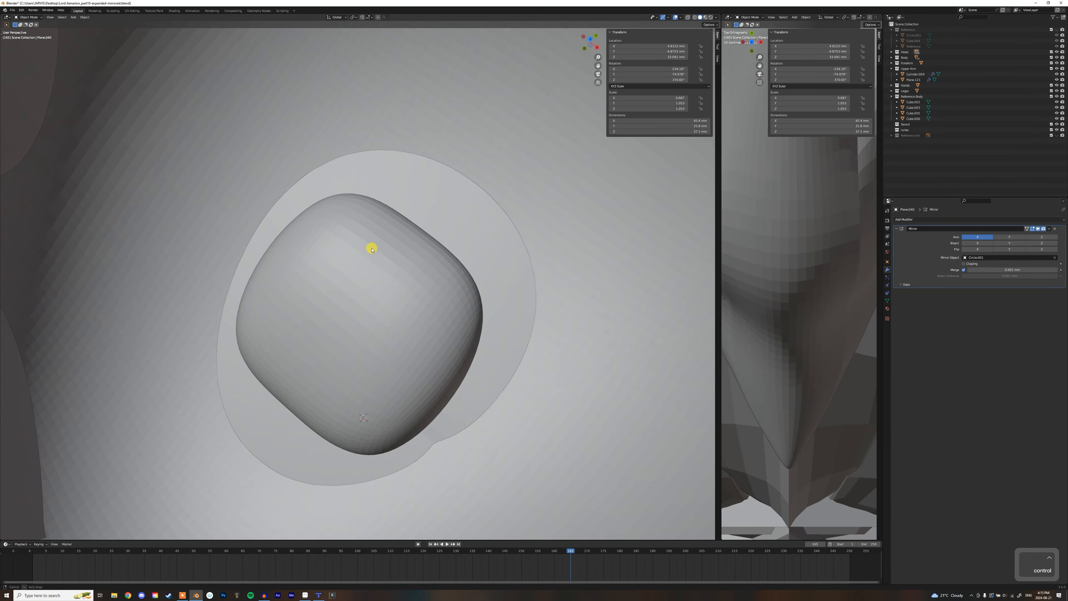
{"action": "left_click", "coordinate": [370, 247]}
{"action": "middle_click_drag", "start_coordinate": [444, 210], "coordinate": [456, 191]}
{"action": "middle_click_drag", "start_coordinate": [456, 192], "coordinate": [458, 65], "text": "shift"}
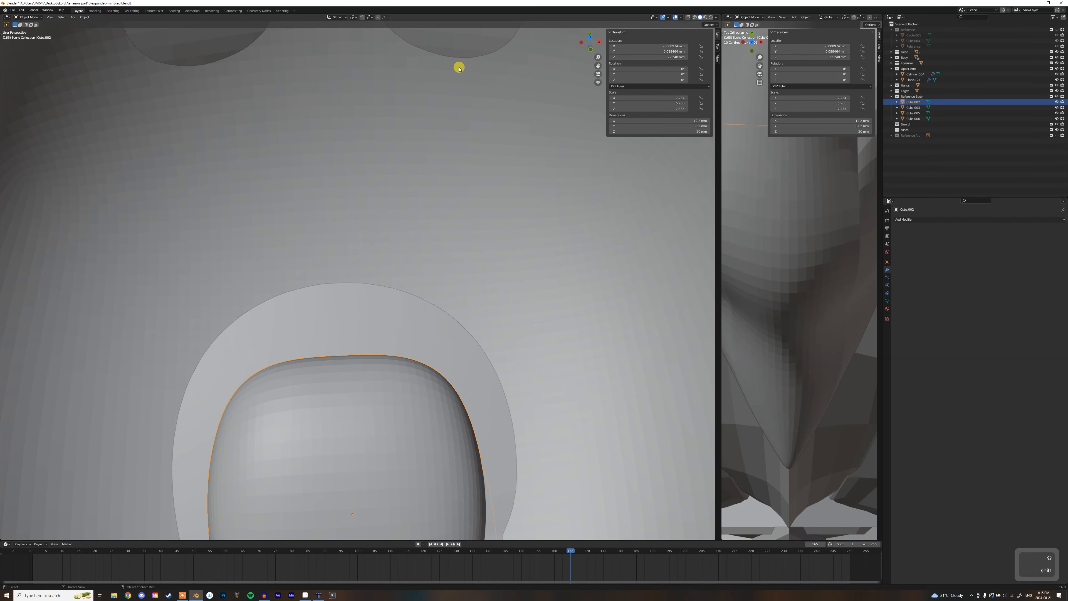
{"action": "left_click", "coordinate": [472, 216]}
{"action": "middle_click_drag", "start_coordinate": [471, 216], "coordinate": [476, 232], "text": "shift"}
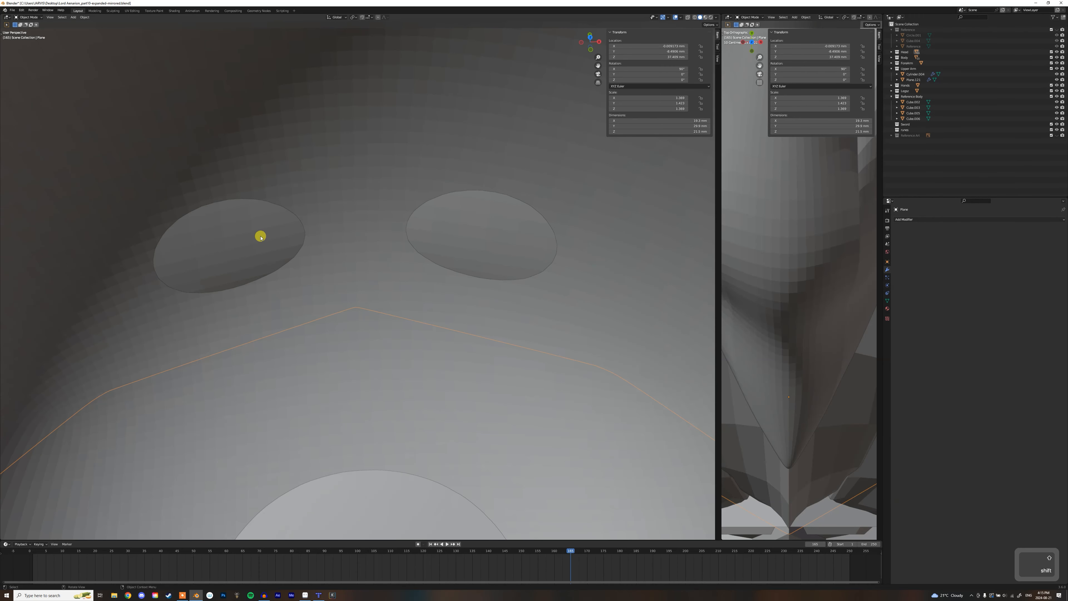
{"action": "scroll", "coordinate": [494, 241], "scroll_direction": "up", "scroll_amount": 1}
{"action": "scroll", "coordinate": [498, 230], "scroll_direction": "down", "scroll_amount": 1}
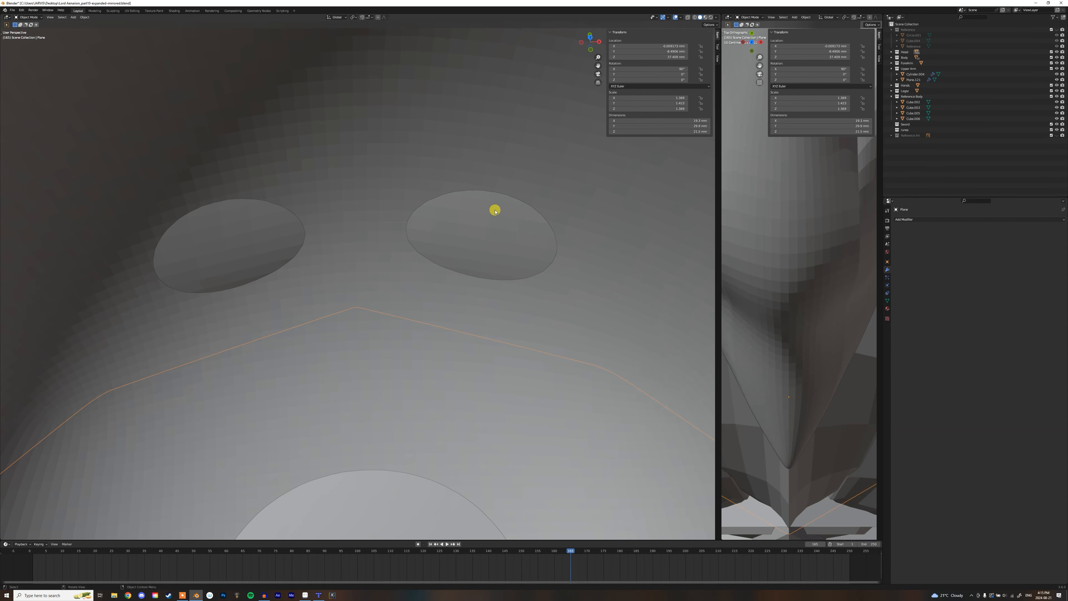
{"action": "scroll", "coordinate": [458, 210], "scroll_direction": "down", "scroll_amount": 10}
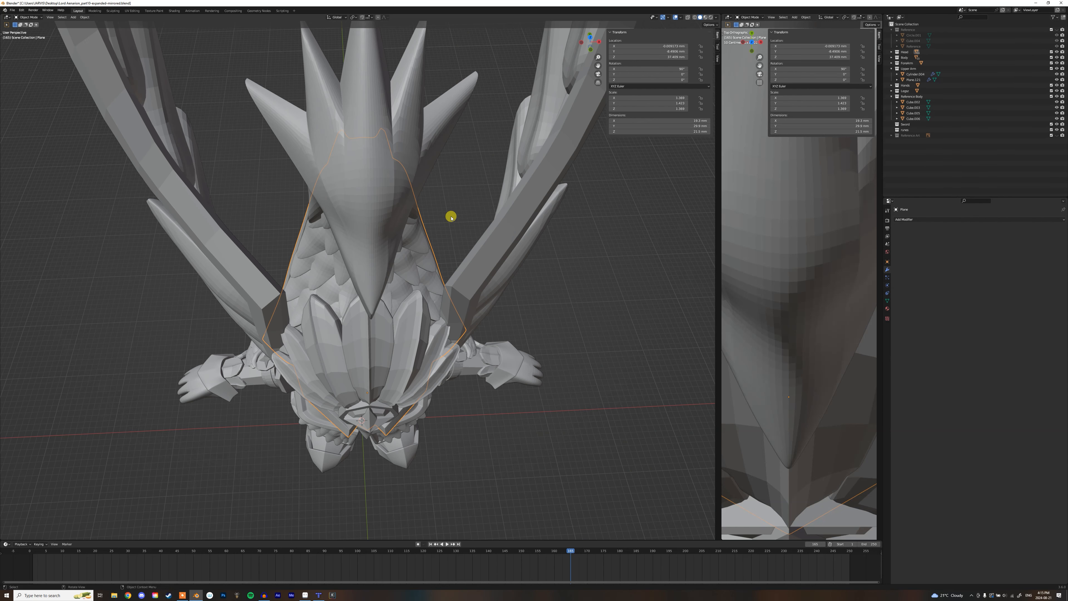
{"action": "middle_click_drag", "start_coordinate": [450, 179], "coordinate": [441, 187]}
- Select every part of the character from the front view, with the head crest as the active object
{"action": "left_click", "coordinate": [447, 155]}
{"action": "scroll", "coordinate": [494, 209], "scroll_direction": "down", "scroll_amount": 2}
{"action": "middle_click_drag", "start_coordinate": [494, 210], "coordinate": [482, 261]}
{"action": "middle_click_drag", "start_coordinate": [460, 306], "coordinate": [459, 292]}
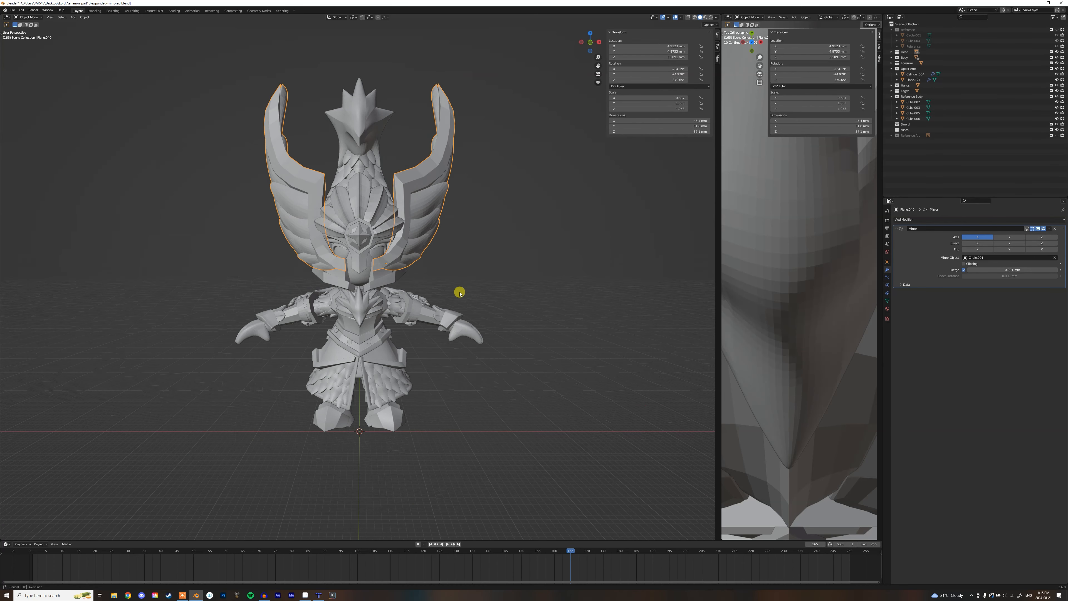
{"action": "key", "text": "KP_1"}
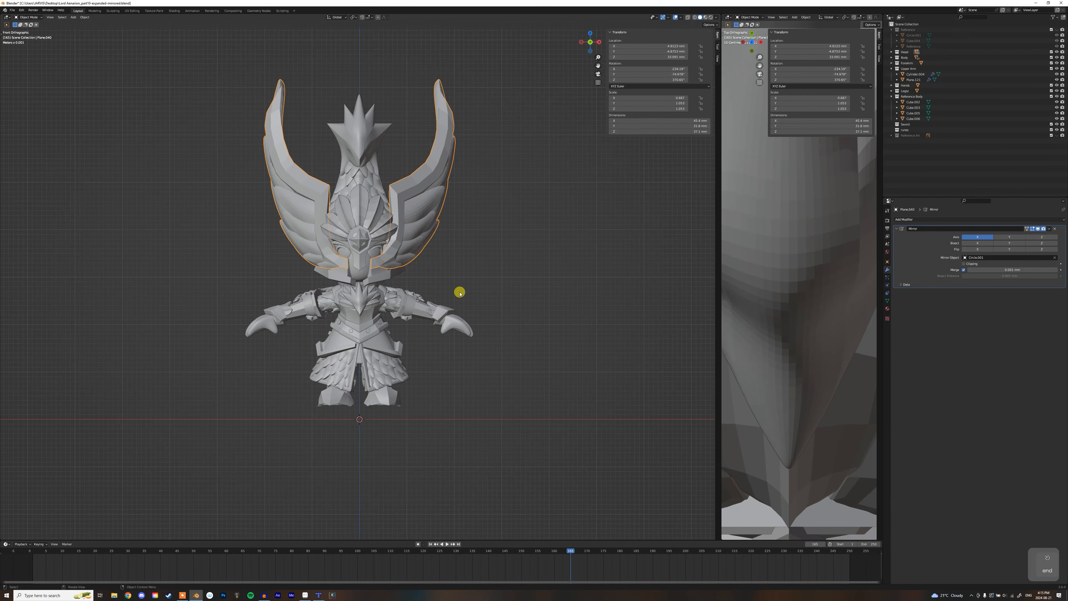
{"action": "scroll", "coordinate": [449, 273], "scroll_direction": "up", "scroll_amount": 1}
{"action": "middle_click_drag", "start_coordinate": [436, 279], "coordinate": [505, 313], "text": "shift"}
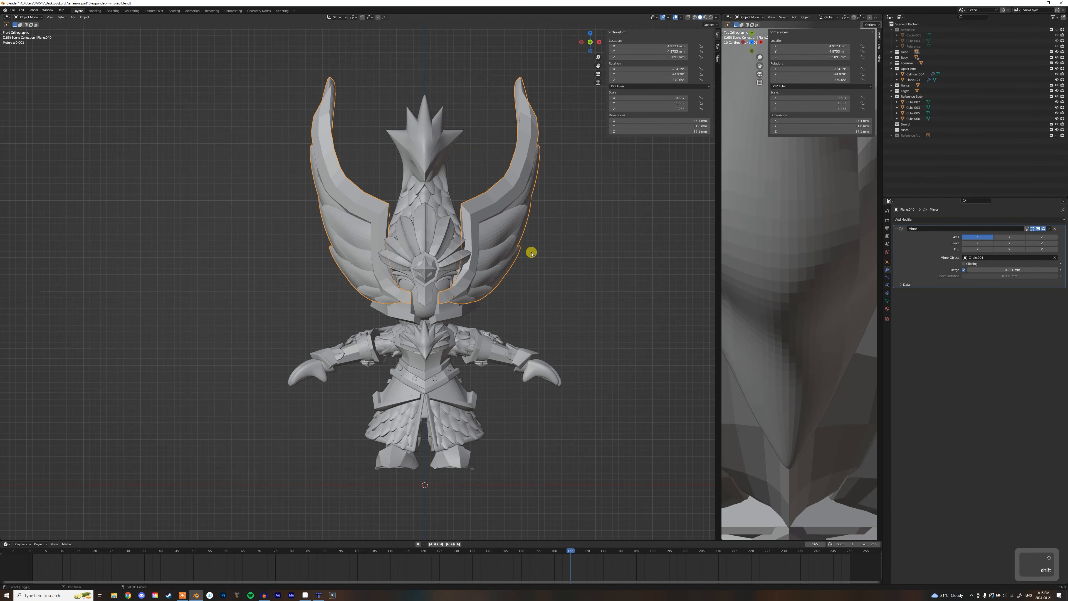
{"action": "left_click_drag", "start_coordinate": [580, 64], "coordinate": [230, 494]}
{"action": "left_click", "coordinate": [522, 170], "text": "shift"}
{"action": "left_click", "coordinate": [564, 110]}
{"action": "left_click_drag", "start_coordinate": [563, 72], "coordinate": [267, 466]}
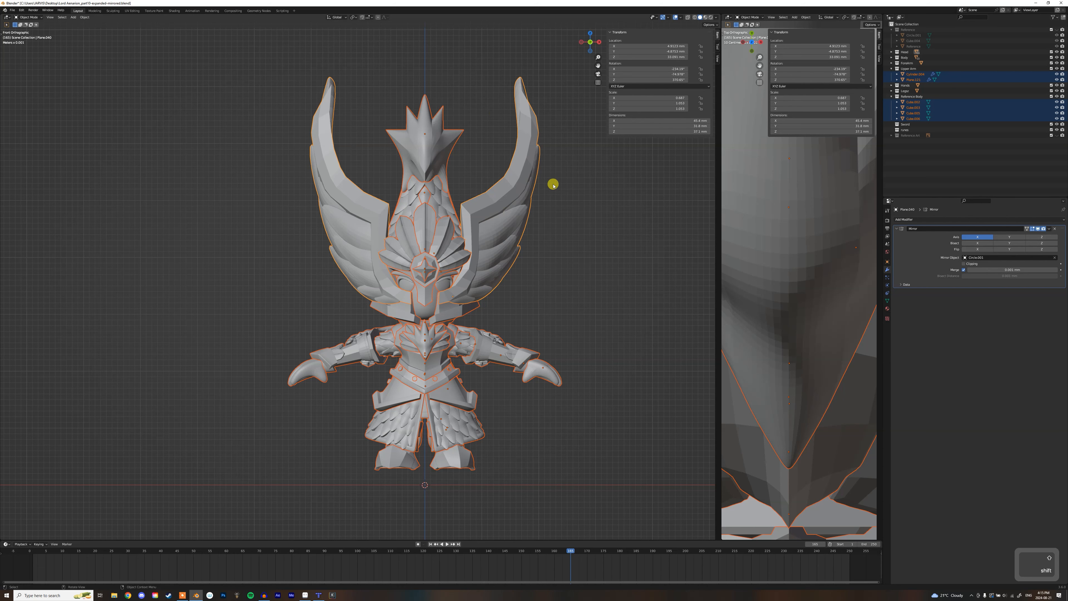
{"action": "left_click", "coordinate": [447, 139], "text": "shift"}
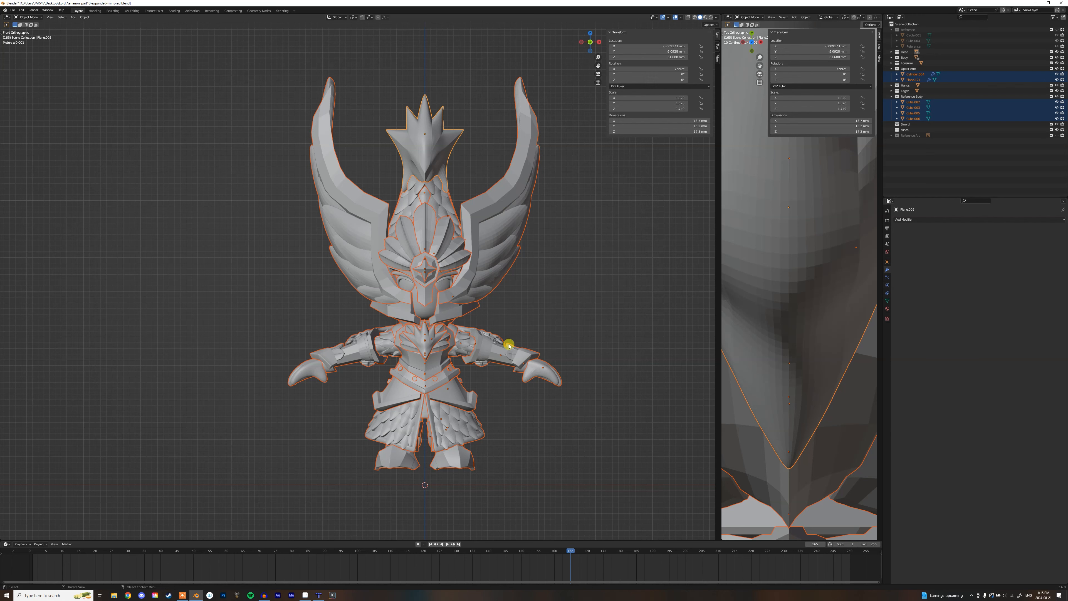
- Try joining all the selected parts into one object with their Mirror modifiers unapplied, and undo the join
{"action": "middle_click_drag", "start_coordinate": [591, 296], "coordinate": [427, 186]}
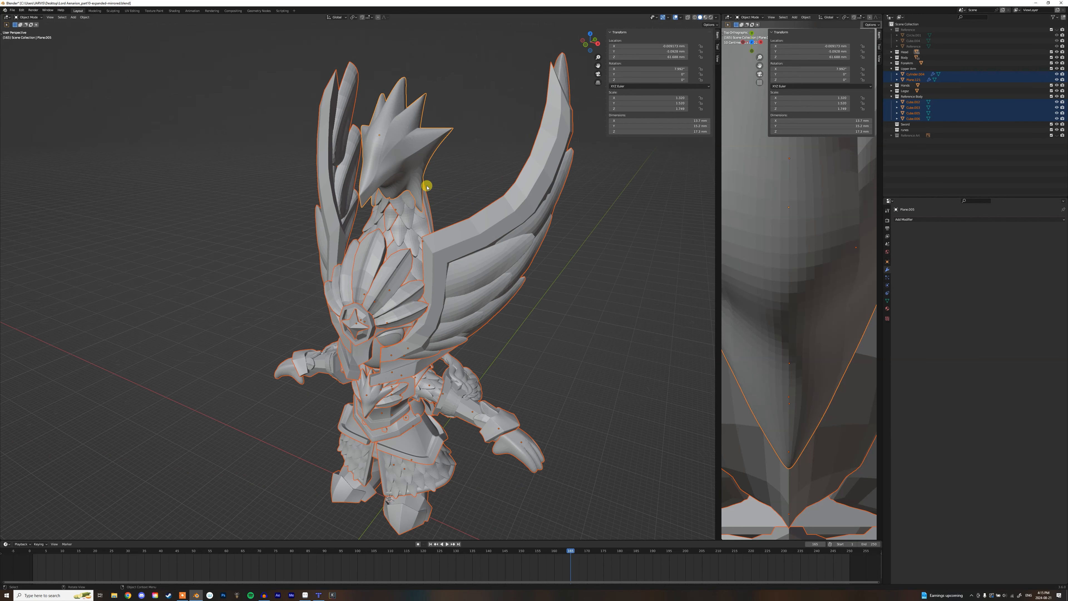
{"action": "middle_click_drag", "start_coordinate": [488, 257], "coordinate": [423, 152]}
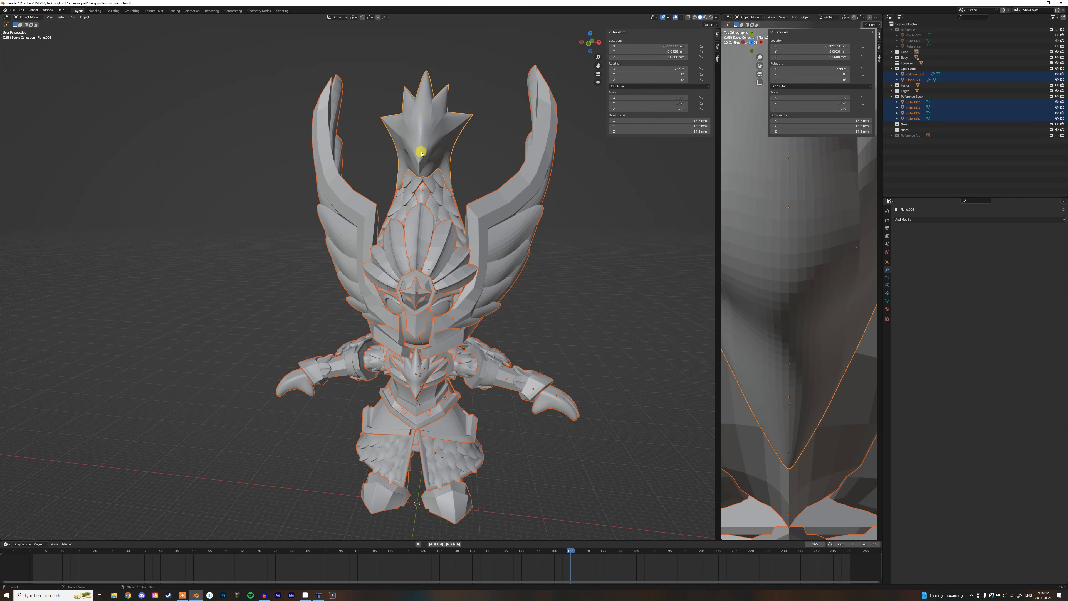
{"action": "middle_click_drag", "start_coordinate": [448, 174], "coordinate": [382, 161], "text": "shift"}
{"action": "middle_click_drag", "start_coordinate": [446, 189], "coordinate": [1065, 222]}
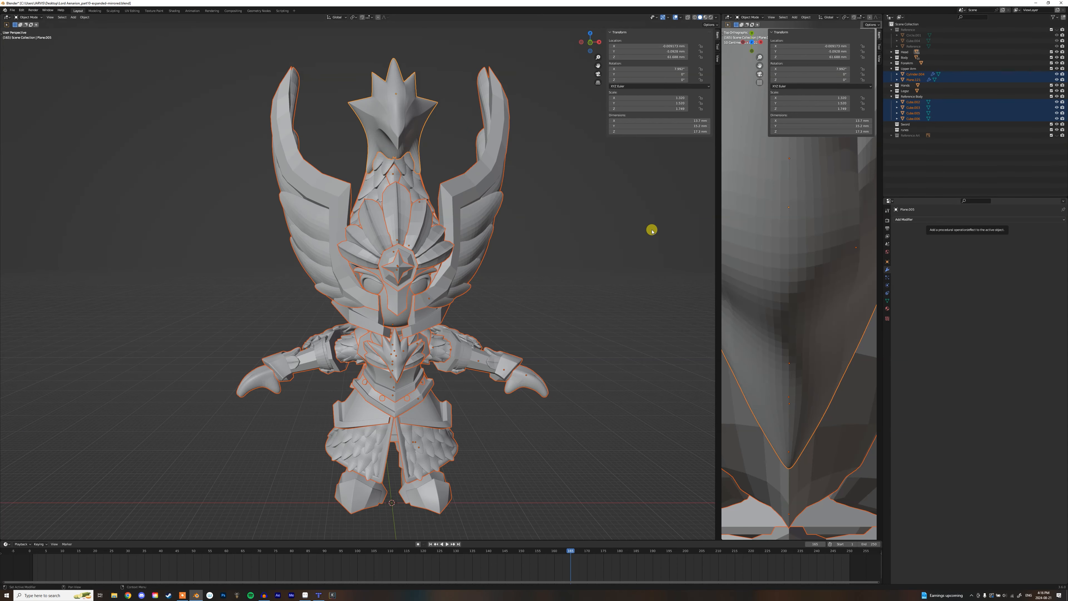
{"action": "key", "text": "ctrl+j"}
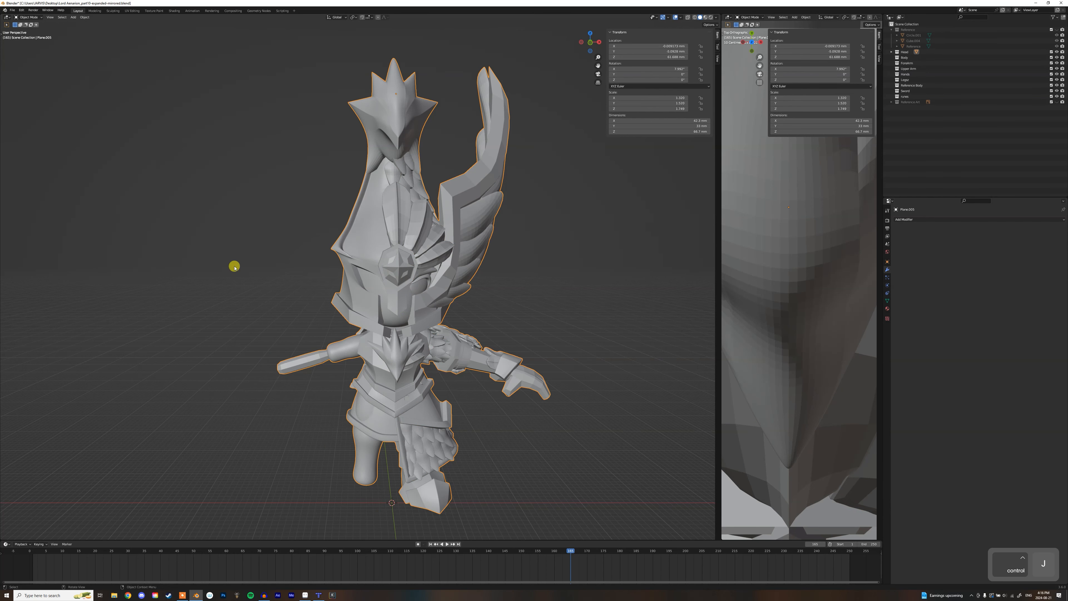
{"action": "middle_click_drag", "start_coordinate": [449, 349], "coordinate": [500, 286]}
{"action": "key", "text": "ctrl+z"}
- Convert all the selected character parts to Mesh so their modifiers are applied
{"action": "right_click", "coordinate": [395, 185]}
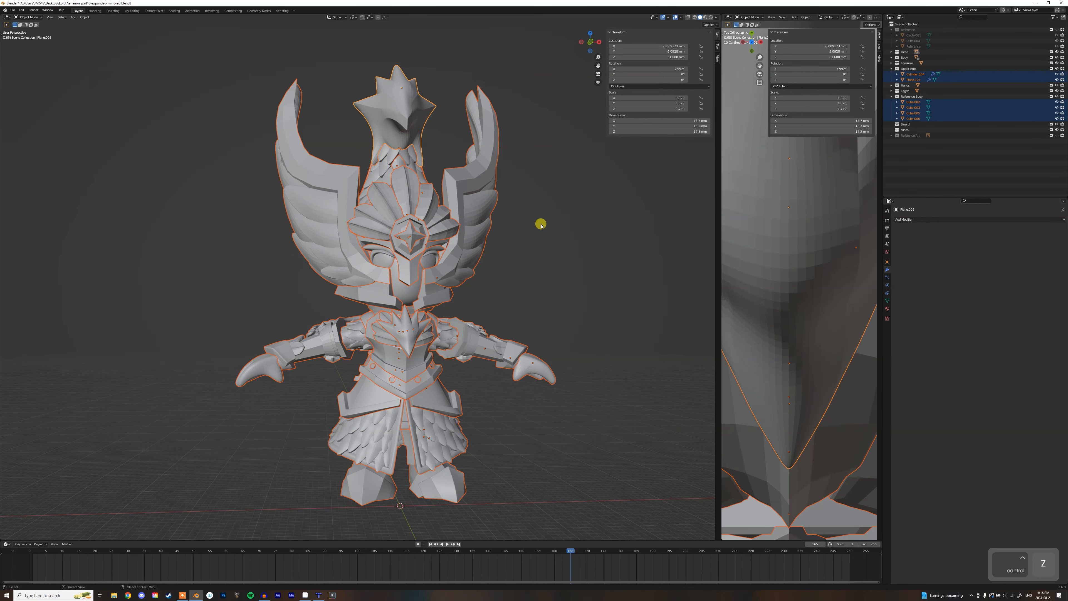
{"action": "right_click", "coordinate": [396, 185]}
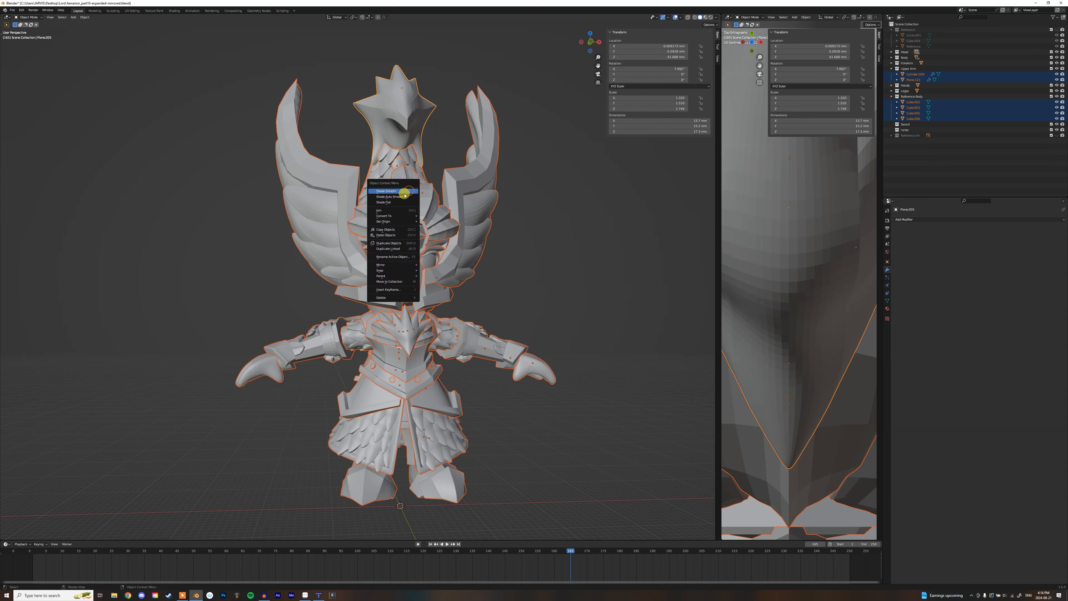
{"action": "mouse_move", "coordinate": [398, 221]}
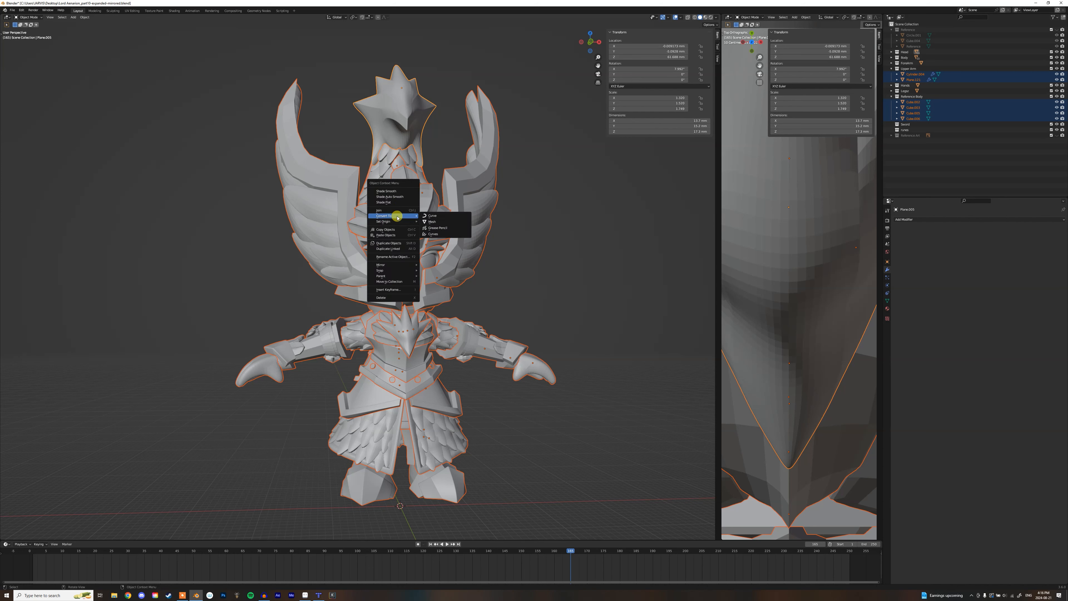
{"action": "left_click", "coordinate": [444, 221]}
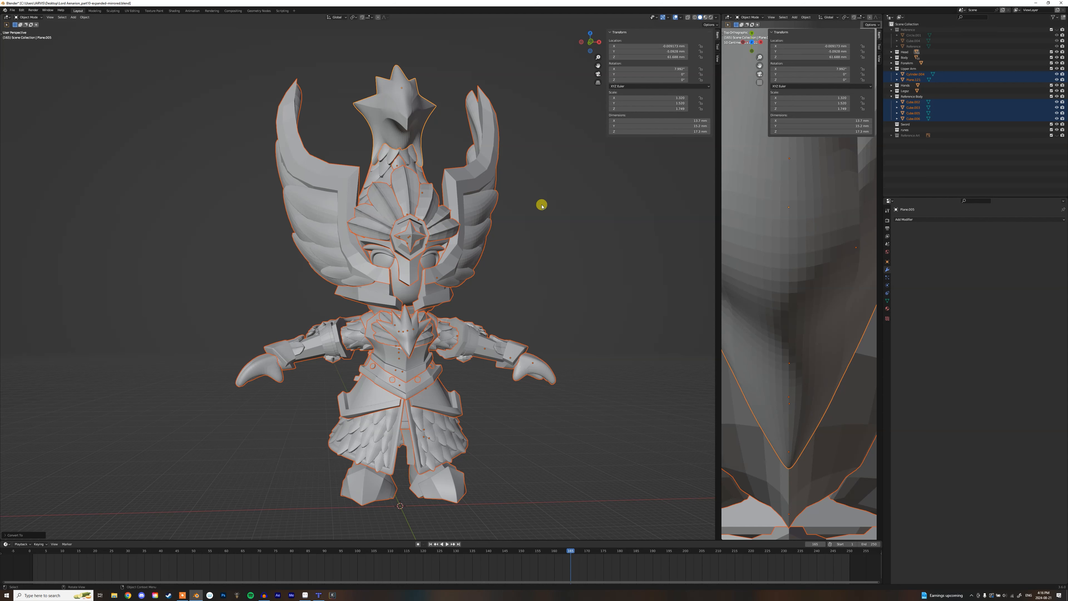
- Reselect all the character's parts with the head crest active and join them into a single object
{"action": "left_click", "coordinate": [381, 100]}
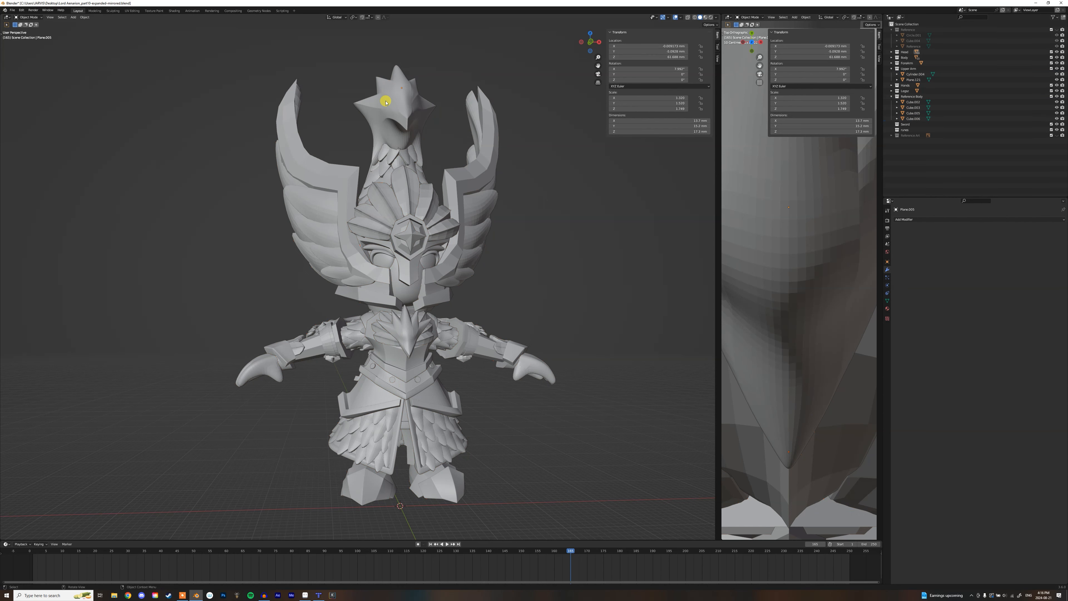
{"action": "left_click", "coordinate": [348, 212]}
{"action": "left_click", "coordinate": [441, 294]}
{"action": "middle_click_drag", "start_coordinate": [437, 331], "coordinate": [463, 319]}
{"action": "left_click_drag", "start_coordinate": [520, 74], "coordinate": [157, 481]}
{"action": "left_click", "coordinate": [388, 128], "text": "shift"}
{"action": "key", "text": "ctrl+j"}
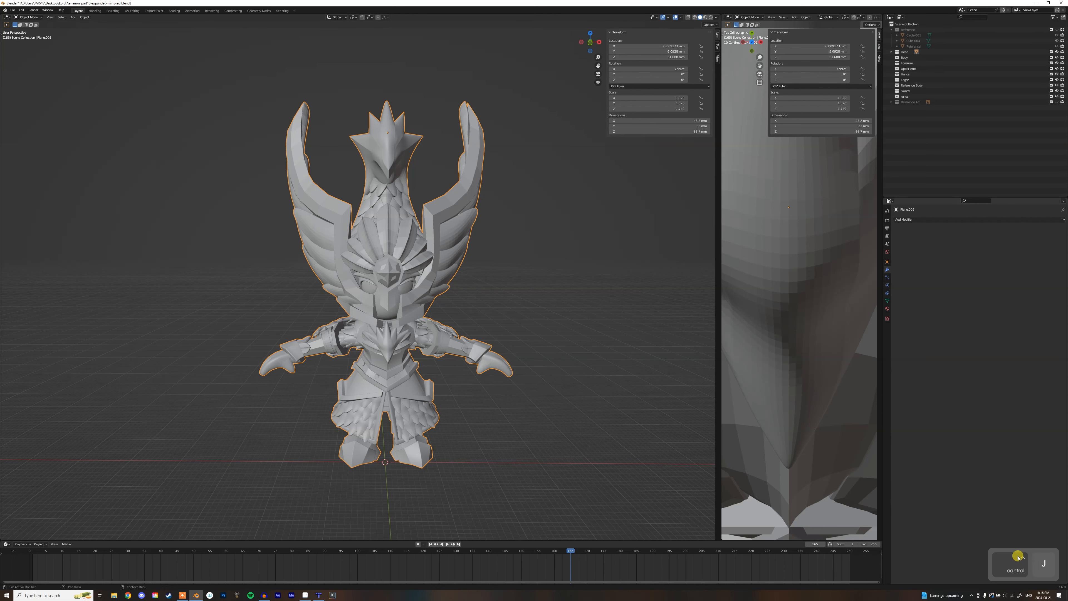
- Examine the joined character from several angles and up close for parts that still overlap
{"action": "middle_click_drag", "start_coordinate": [453, 243], "coordinate": [432, 273]}
{"action": "left_click", "coordinate": [432, 273]}
{"action": "middle_click_drag", "start_coordinate": [341, 237], "coordinate": [421, 297]}
{"action": "scroll", "coordinate": [354, 261], "scroll_direction": "up", "scroll_amount": 6}
{"action": "middle_click_drag", "start_coordinate": [420, 297], "coordinate": [398, 261], "text": "shift"}
{"action": "scroll", "coordinate": [426, 300], "scroll_direction": "down", "scroll_amount": 5}
{"action": "scroll", "coordinate": [421, 303], "scroll_direction": "up", "scroll_amount": 5}
{"action": "scroll", "coordinate": [391, 267], "scroll_direction": "down", "scroll_amount": 8}
{"action": "scroll", "coordinate": [387, 262], "scroll_direction": "down", "scroll_amount": 1}
- Add a Remesh modifier to the joined character
{"action": "left_click", "coordinate": [937, 219]}
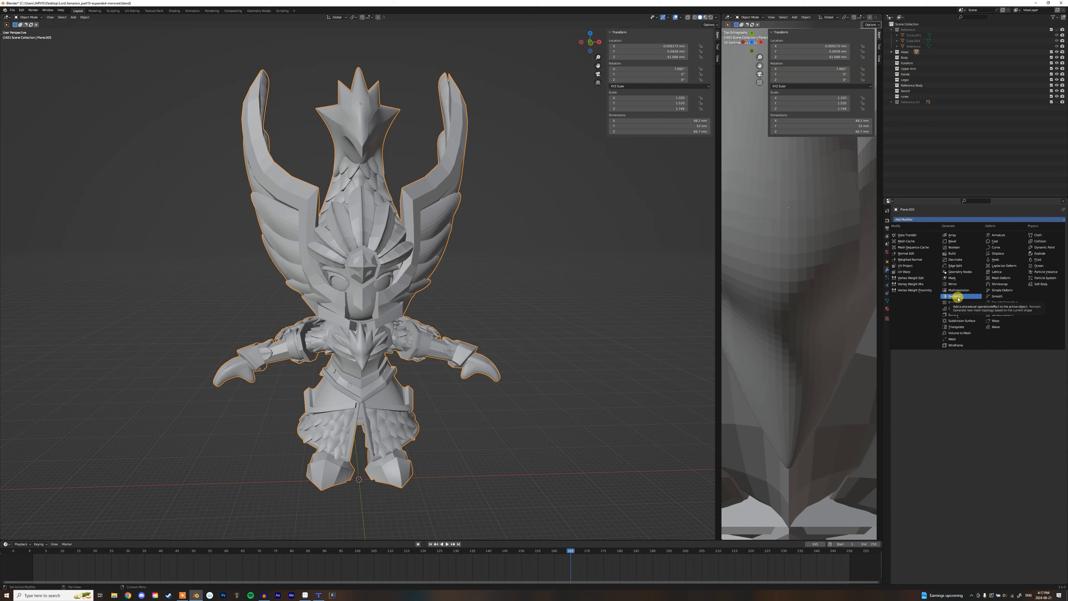
{"action": "left_click", "coordinate": [954, 296]}
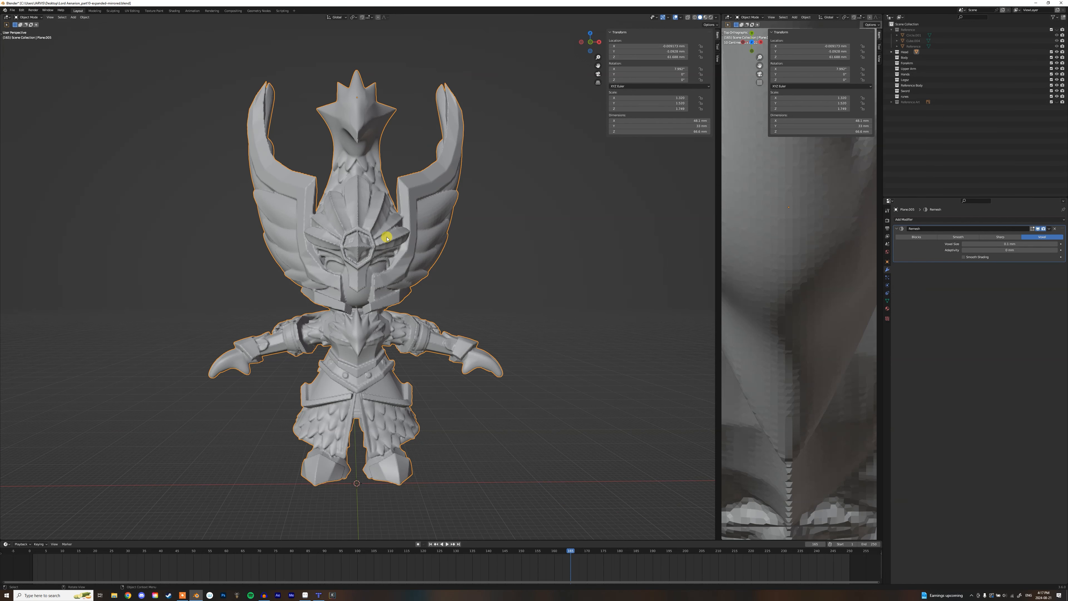
- Examine the remeshed surface up close along the edges of the helmet, forehead gem and wings
{"action": "middle_click_drag", "start_coordinate": [252, 251], "coordinate": [391, 243]}
{"action": "scroll", "coordinate": [387, 358], "scroll_direction": "up", "scroll_amount": 8}
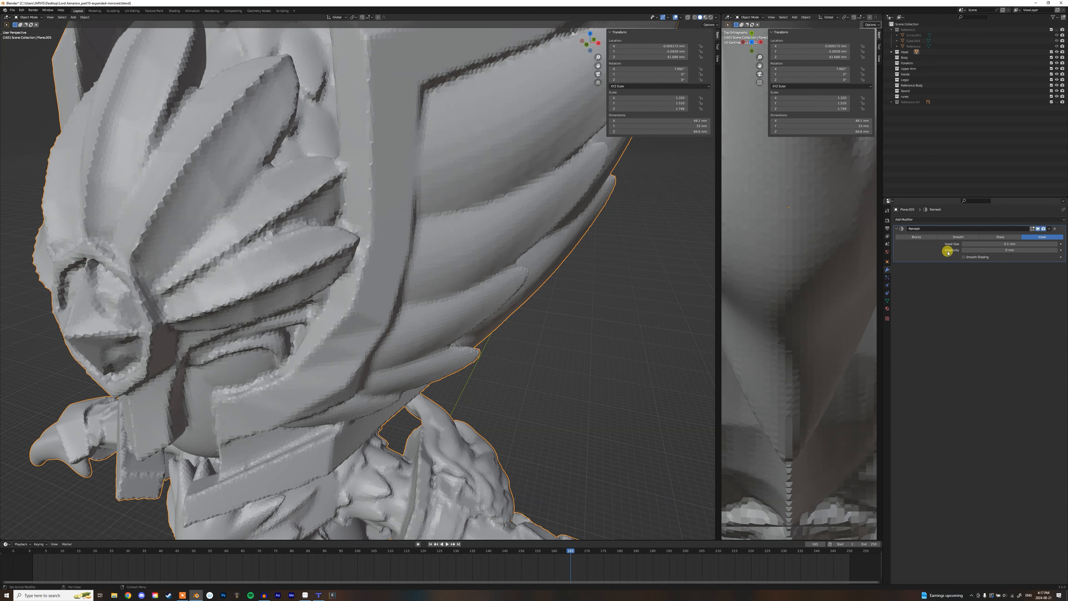
{"action": "middle_click_drag", "start_coordinate": [385, 265], "coordinate": [424, 219]}
{"action": "middle_click_drag", "start_coordinate": [413, 272], "coordinate": [431, 215]}
{"action": "middle_click_drag", "start_coordinate": [484, 280], "coordinate": [402, 269], "text": "shift"}
{"action": "middle_click_drag", "start_coordinate": [401, 268], "coordinate": [428, 260], "text": "shift"}
{"action": "middle_click_drag", "start_coordinate": [490, 299], "coordinate": [360, 248], "text": "shift"}
{"action": "scroll", "coordinate": [477, 288], "scroll_direction": "down", "scroll_amount": 5}
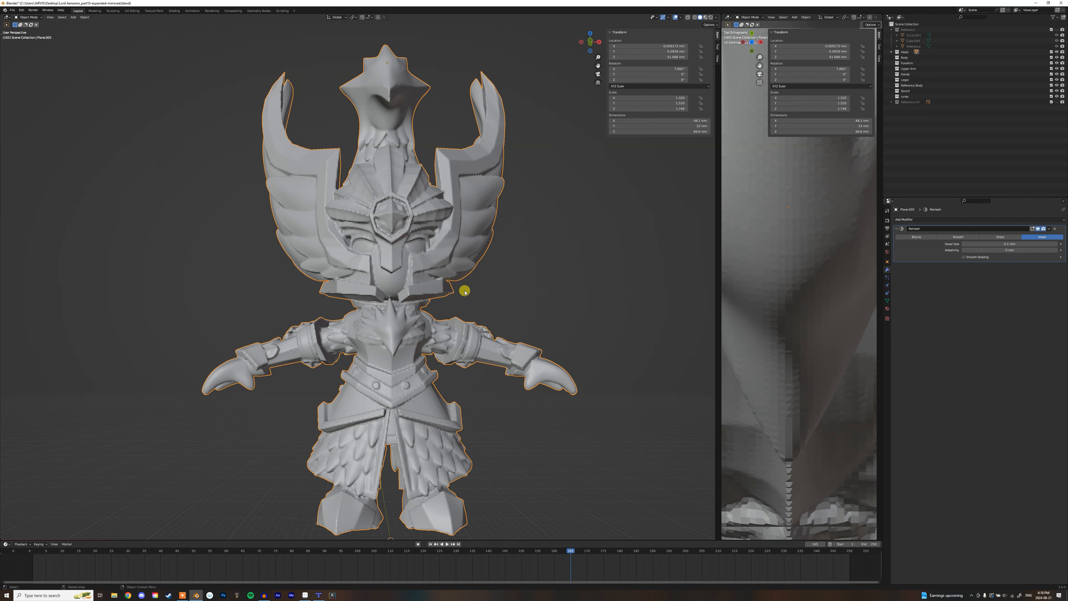
- Examine the voxel detail on the headdress feathers and compare it with the character's overall shape
{"action": "scroll", "coordinate": [466, 293], "scroll_direction": "up", "scroll_amount": 4}
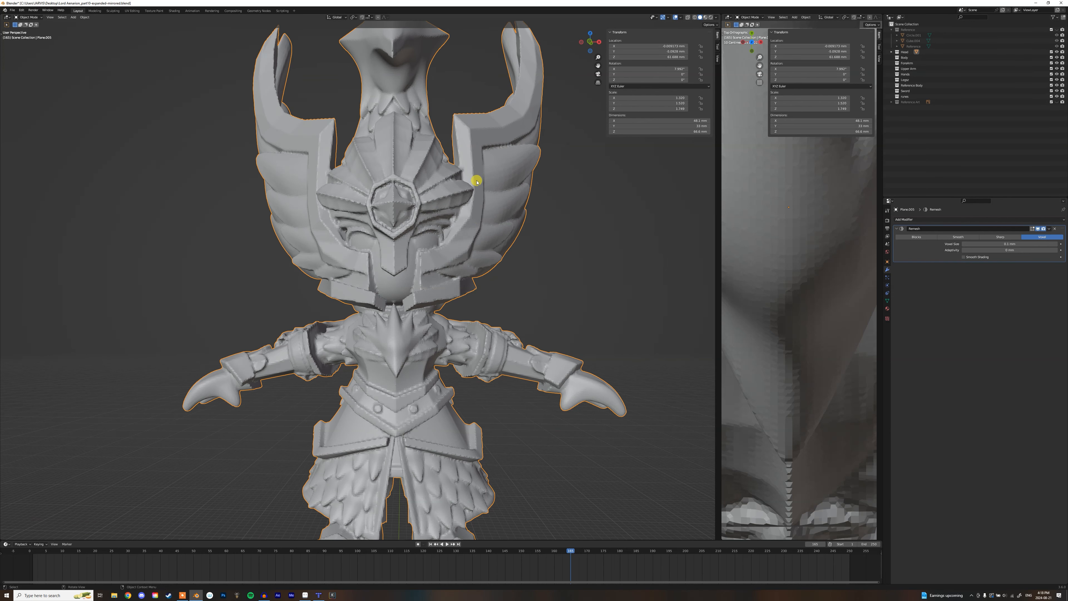
{"action": "scroll", "coordinate": [491, 203], "scroll_direction": "up", "scroll_amount": 2}
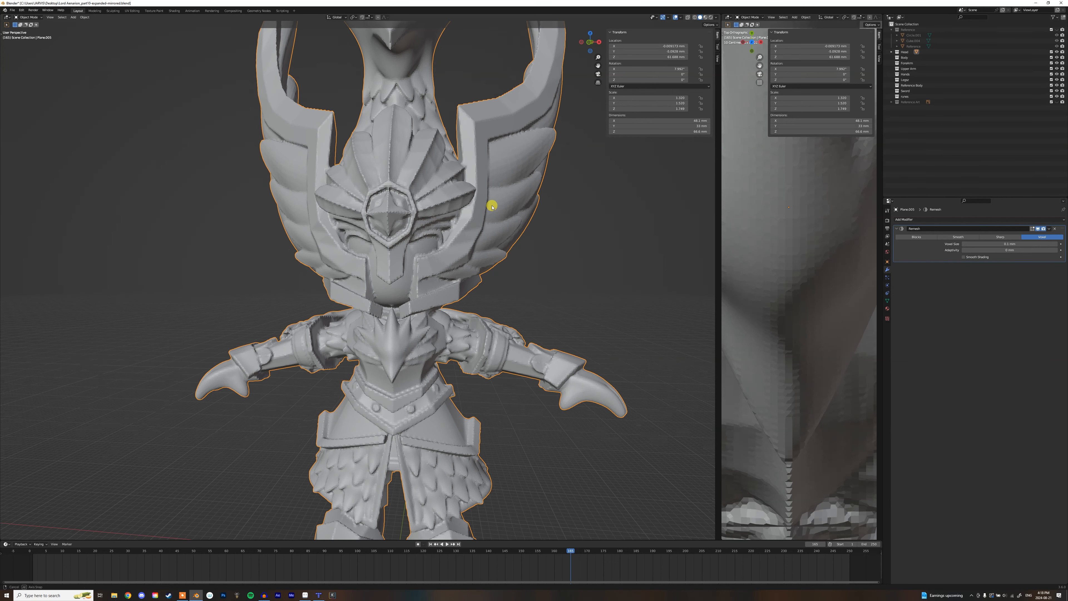
{"action": "scroll", "coordinate": [452, 198], "scroll_direction": "up", "scroll_amount": 1}
{"action": "middle_click_drag", "start_coordinate": [451, 180], "coordinate": [390, 179]}
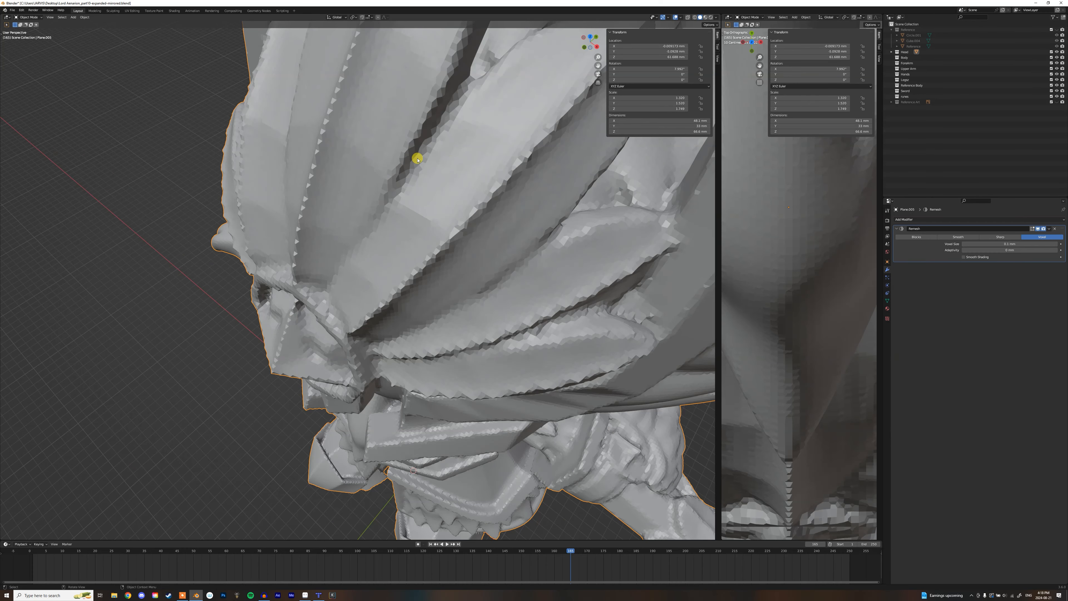
{"action": "middle_click_drag", "start_coordinate": [417, 159], "coordinate": [530, 244]}
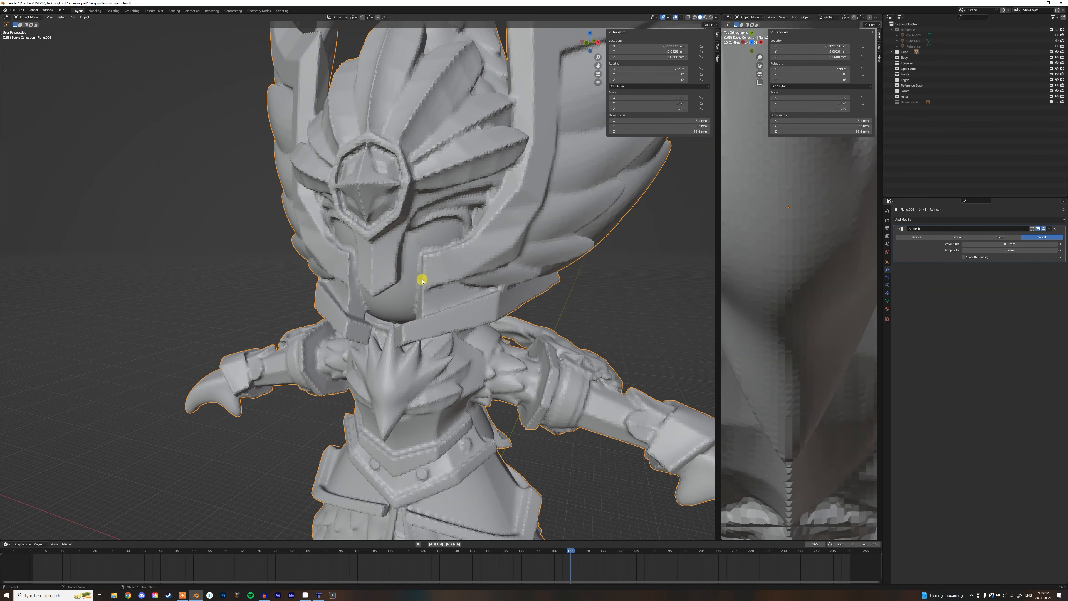
{"action": "scroll", "coordinate": [422, 280], "scroll_direction": "down", "scroll_amount": 3}
{"action": "scroll", "coordinate": [420, 278], "scroll_direction": "up", "scroll_amount": 1}
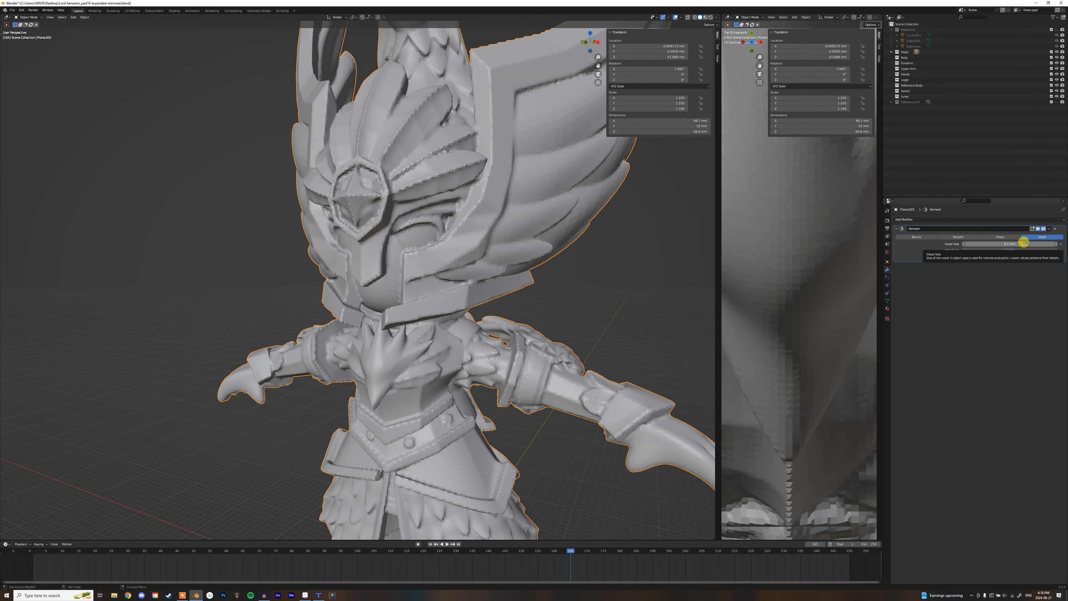
- Apply the Remesh modifier to the joined character
{"action": "middle_click_drag", "start_coordinate": [598, 248], "coordinate": [627, 250]}
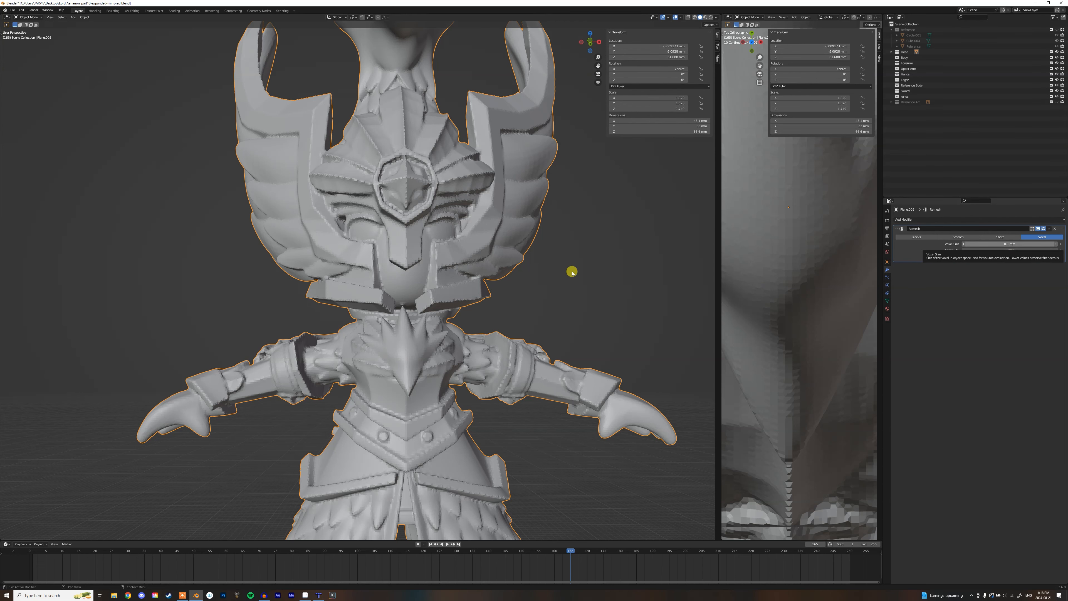
{"action": "middle_click_drag", "start_coordinate": [608, 260], "coordinate": [583, 270]}
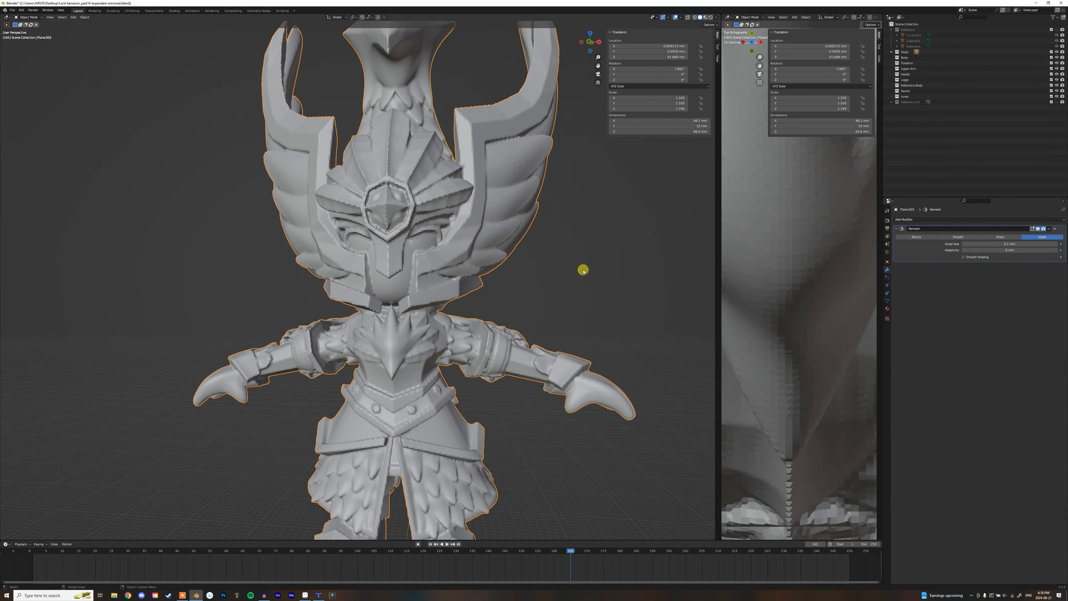
{"action": "scroll", "coordinate": [546, 259], "scroll_direction": "down", "scroll_amount": 3}
{"action": "middle_click_drag", "start_coordinate": [526, 239], "coordinate": [445, 264]}
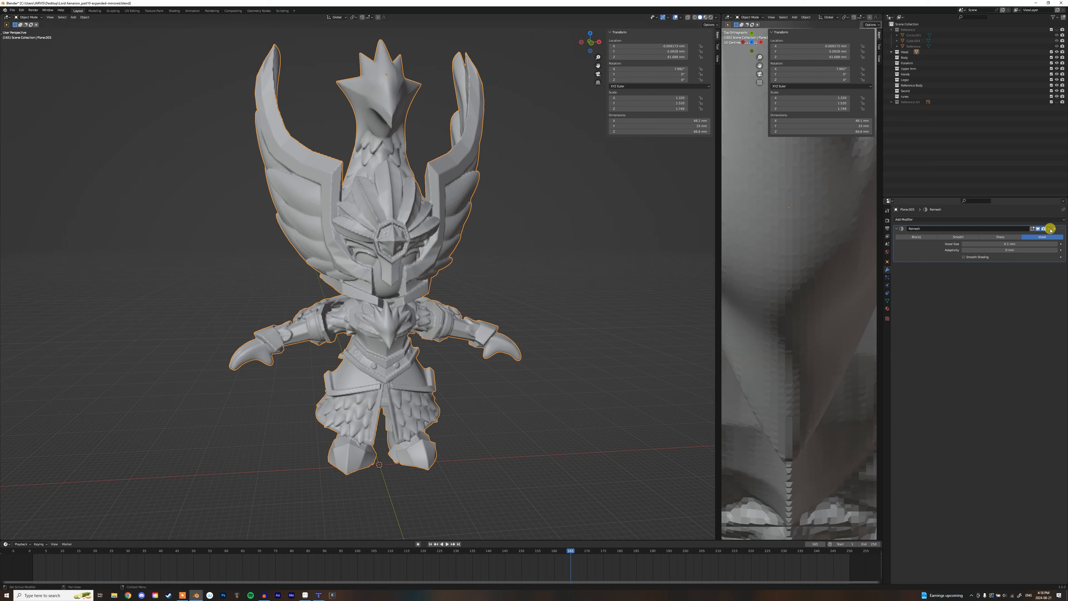
{"action": "left_click", "coordinate": [1049, 228]}
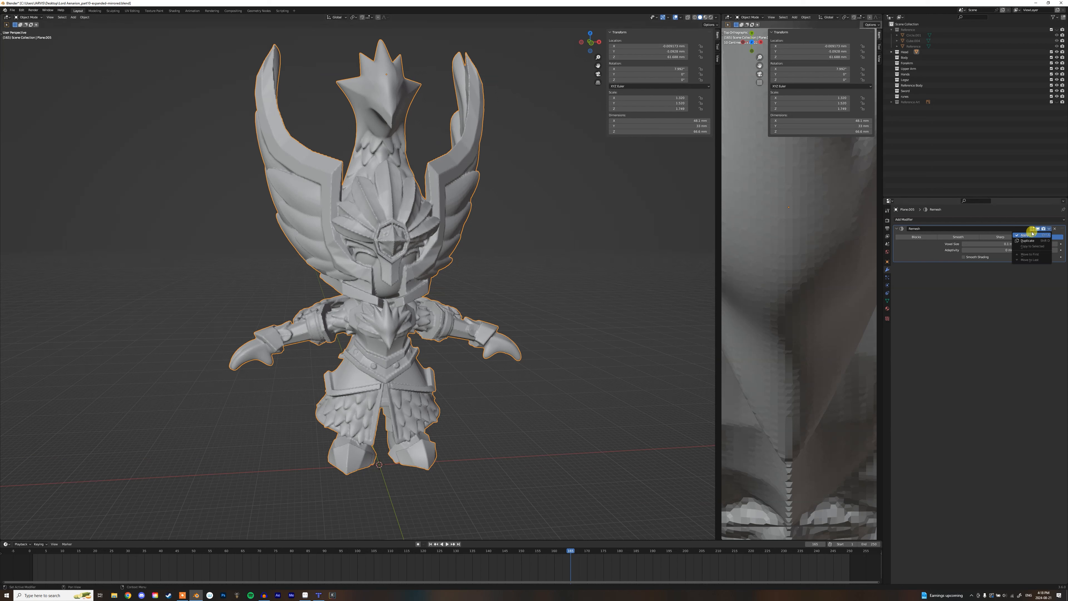
{"action": "left_click", "coordinate": [1023, 235]}
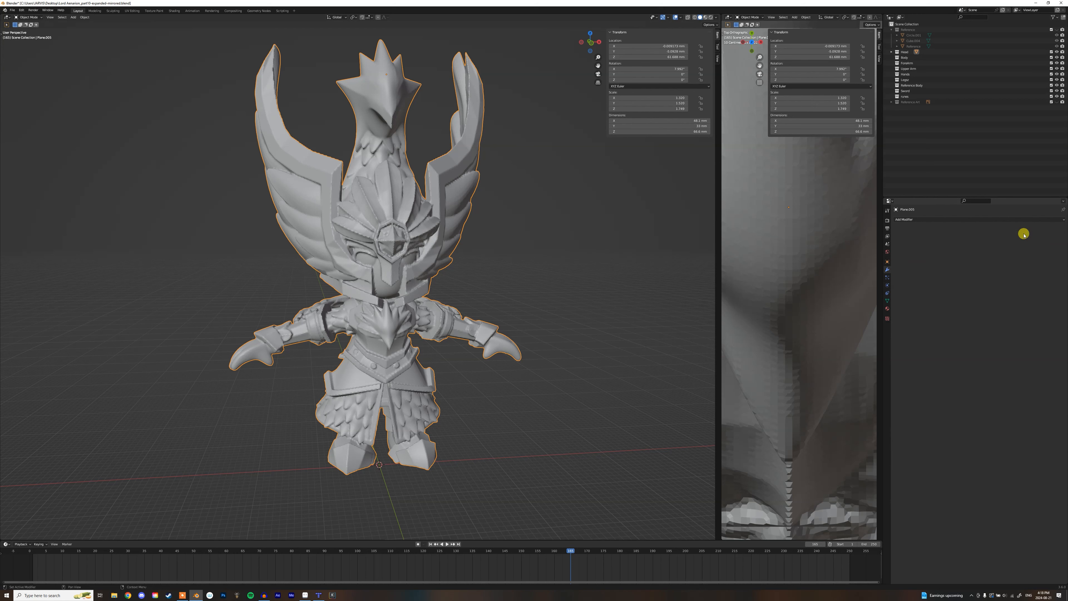
- Set the viewport to a front orthographic view showing the whole character
{"action": "middle_click_drag", "start_coordinate": [460, 258], "coordinate": [528, 301]}
{"action": "scroll", "coordinate": [386, 256], "scroll_direction": "up", "scroll_amount": 3}
{"action": "scroll", "coordinate": [386, 256], "scroll_direction": "up", "scroll_amount": 3}
{"action": "key", "text": "KP_End"}
{"action": "scroll", "coordinate": [501, 238], "scroll_direction": "down", "scroll_amount": 1}
{"action": "key", "text": "a"}
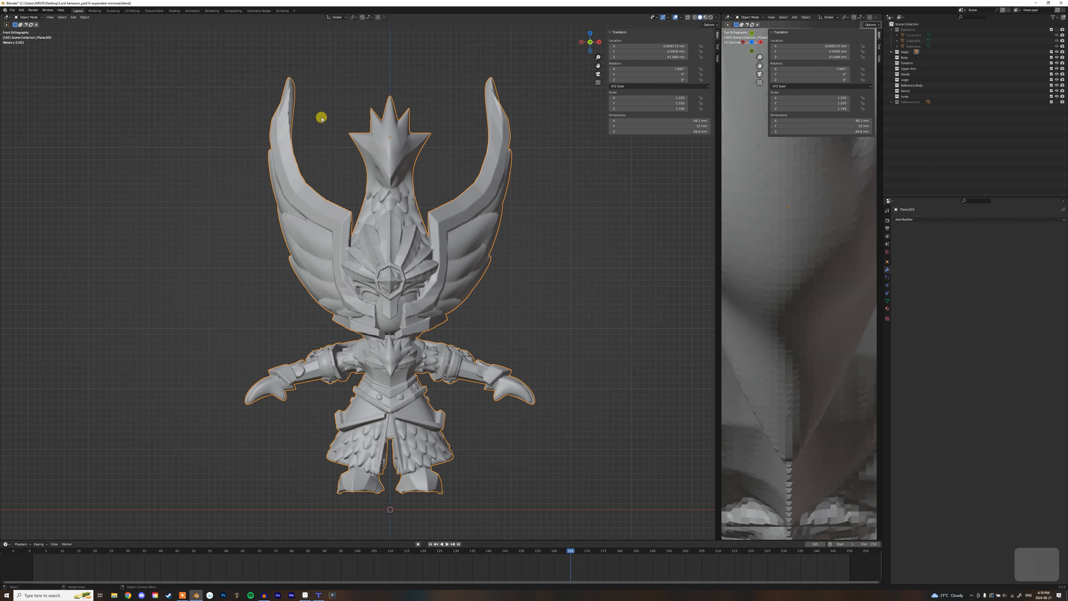
- Search the add-ons in the preferences for "rig" and make sure the Rigging: Rigify add-on is enabled
{"action": "left_click", "coordinate": [23, 11]}
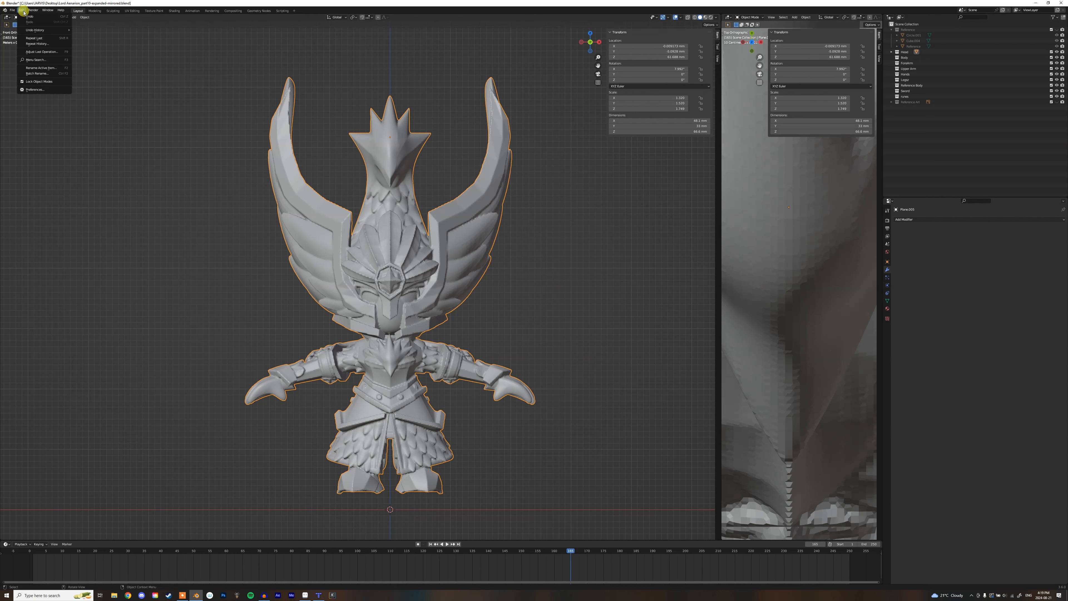
{"action": "left_click", "coordinate": [34, 90]}
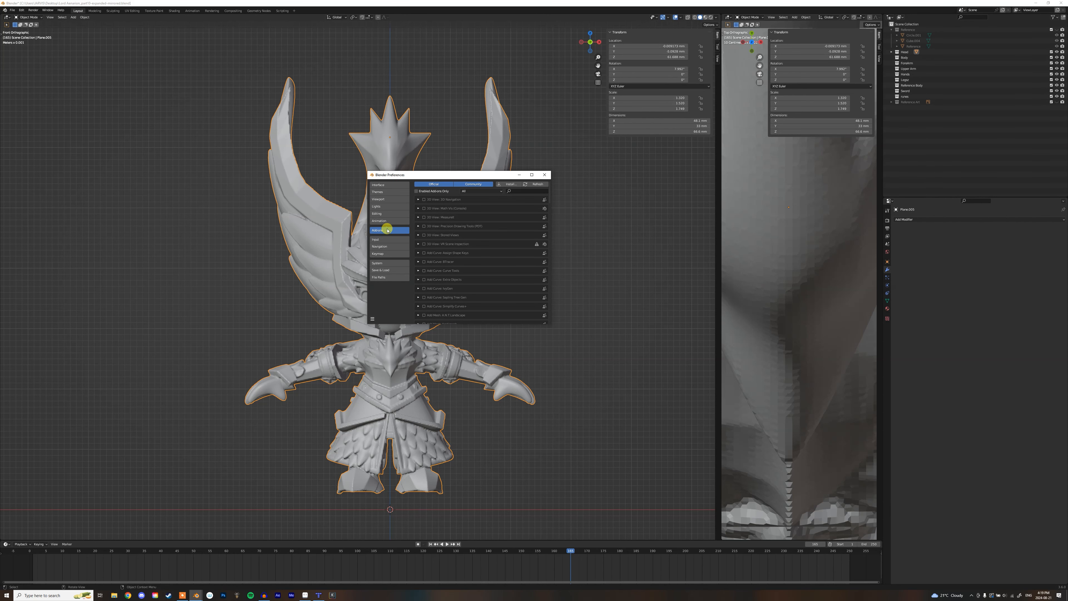
{"action": "left_click", "coordinate": [516, 190]}
{"action": "type", "text": "rig"}
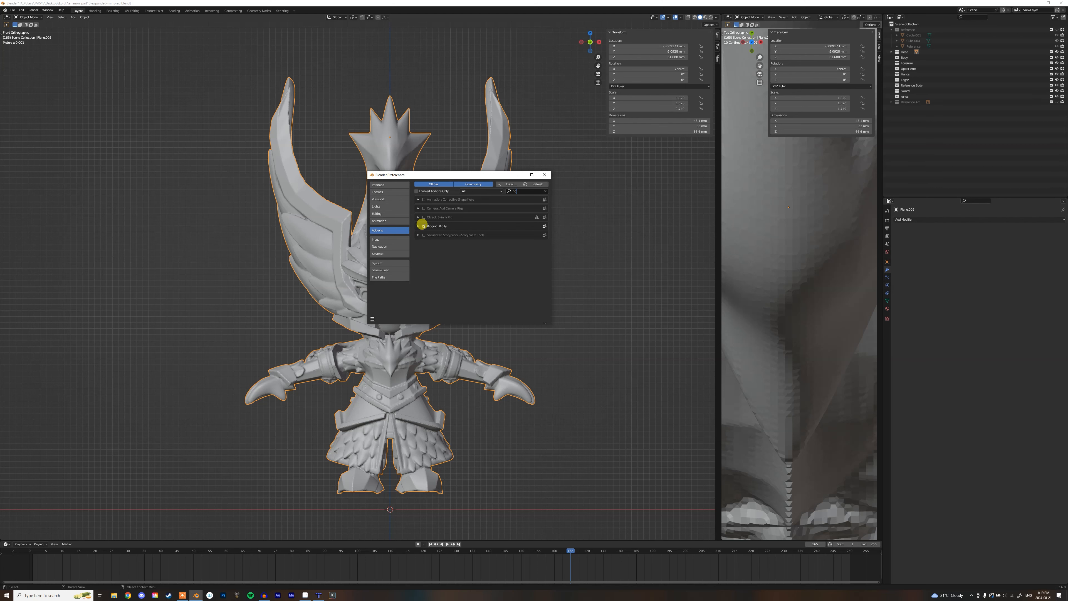
{"action": "left_click", "coordinate": [419, 227]}
{"action": "left_click", "coordinate": [418, 227]}
{"action": "left_click", "coordinate": [545, 177]}
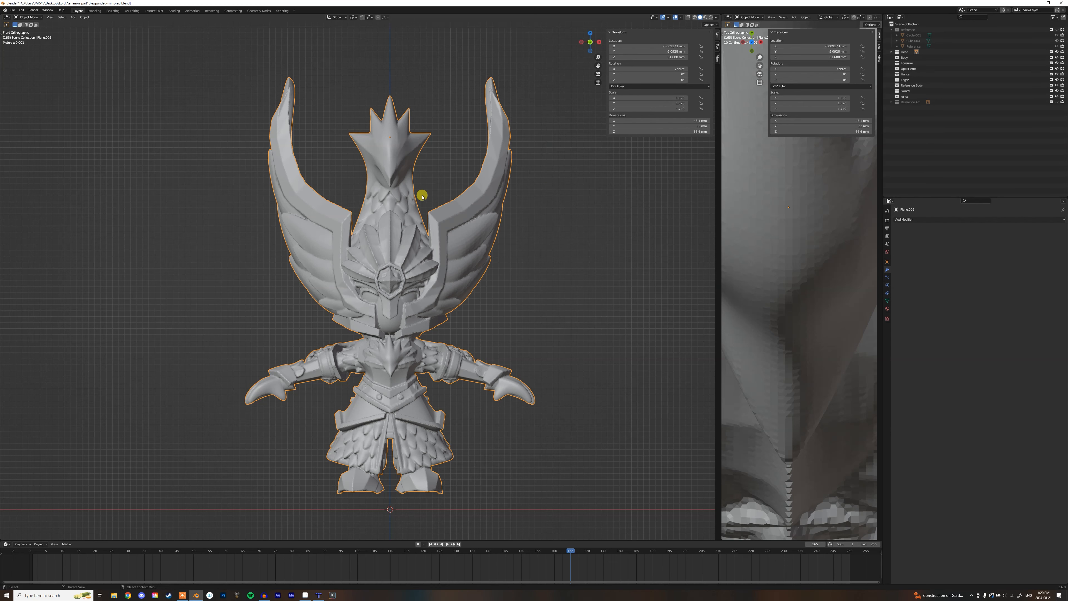
- Deselect the character and add a Basic Human (Meta-Rig) armature to the scene
{"action": "middle_click_drag", "start_coordinate": [420, 248], "coordinate": [469, 252], "text": "shift"}
{"action": "left_click", "coordinate": [564, 242]}
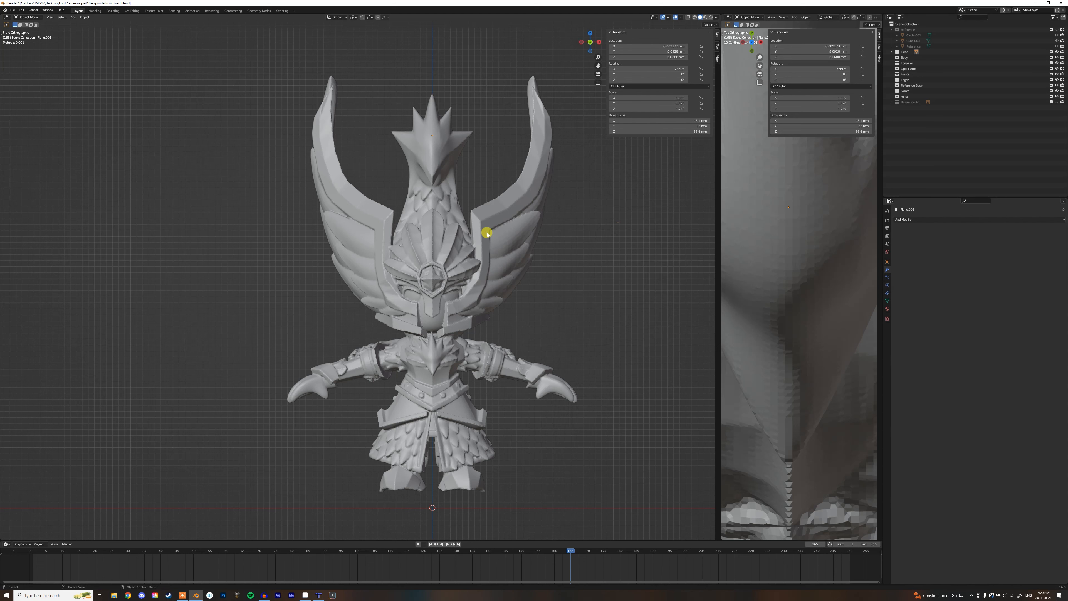
{"action": "left_click", "coordinate": [463, 231]}
{"action": "left_click", "coordinate": [613, 270]}
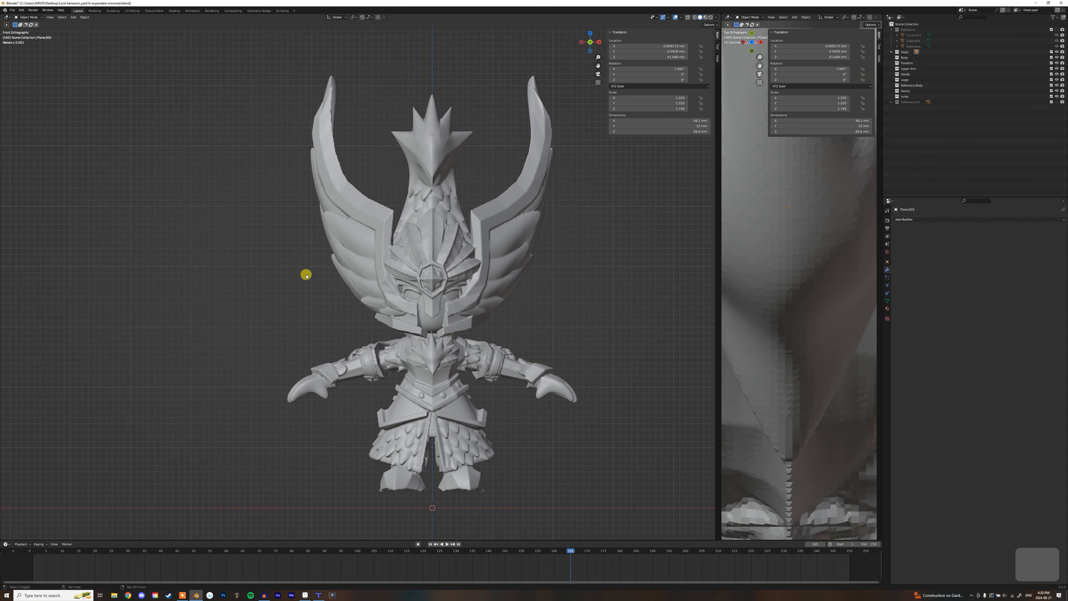
{"action": "key", "text": "shift+a"}
{"action": "mouse_move", "coordinate": [306, 275]}
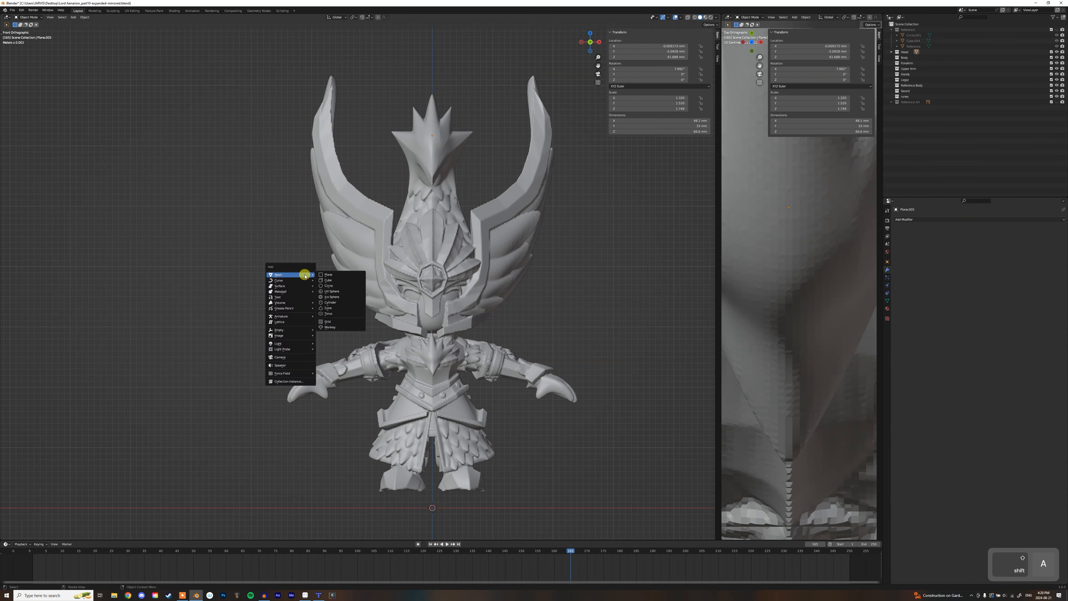
{"action": "mouse_move", "coordinate": [281, 316]}
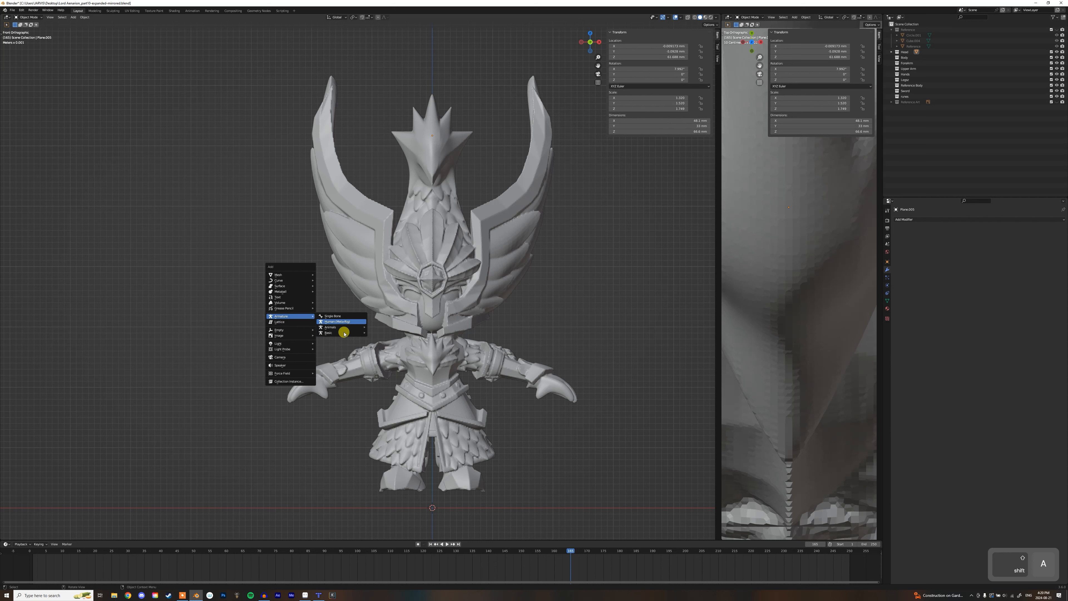
{"action": "mouse_move", "coordinate": [344, 332]}
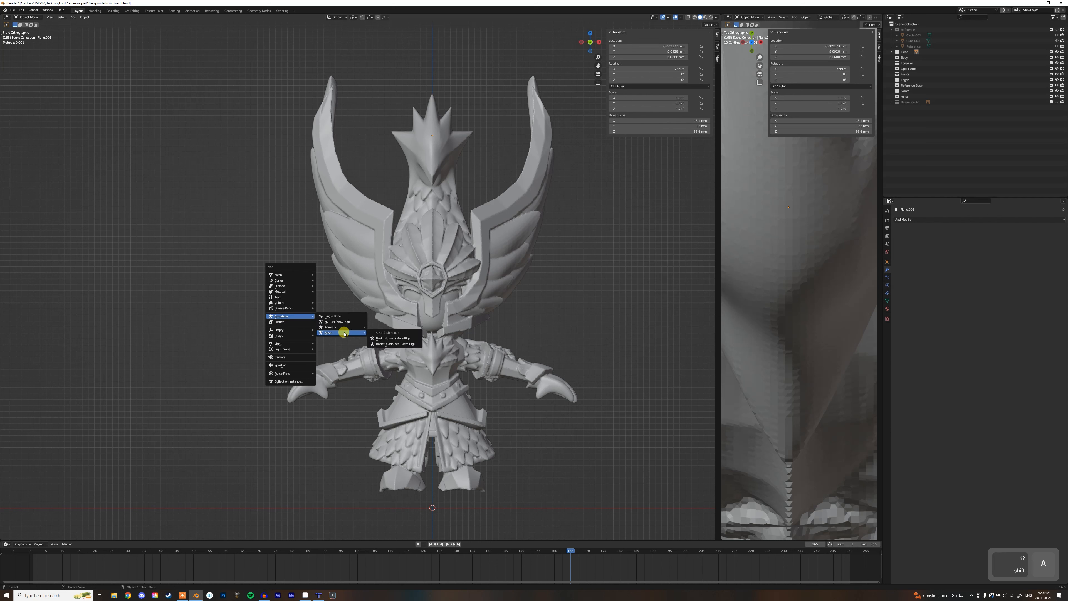
{"action": "left_click", "coordinate": [396, 338]}
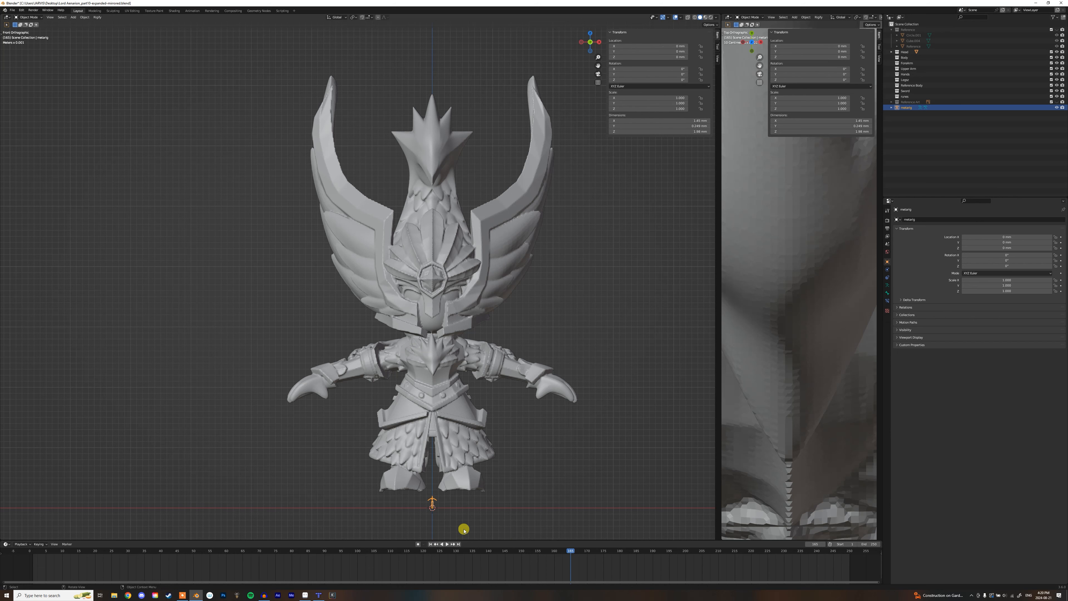
- Scale the metarig up to about 14.8 and raise it along Z by about 3.6 mm to match the character's body
{"action": "key", "text": "s"}
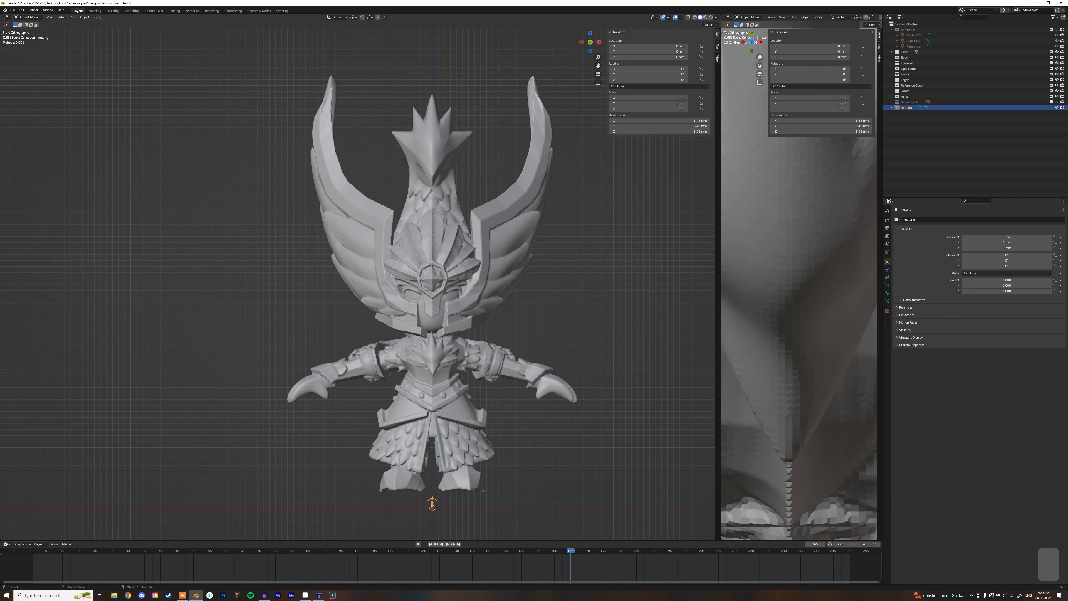
{"action": "left_click", "coordinate": [570, 320]}
{"action": "key", "text": "g"}
{"action": "key", "text": "z"}
{"action": "left_click", "coordinate": [575, 313]}
{"action": "key", "text": "s"}
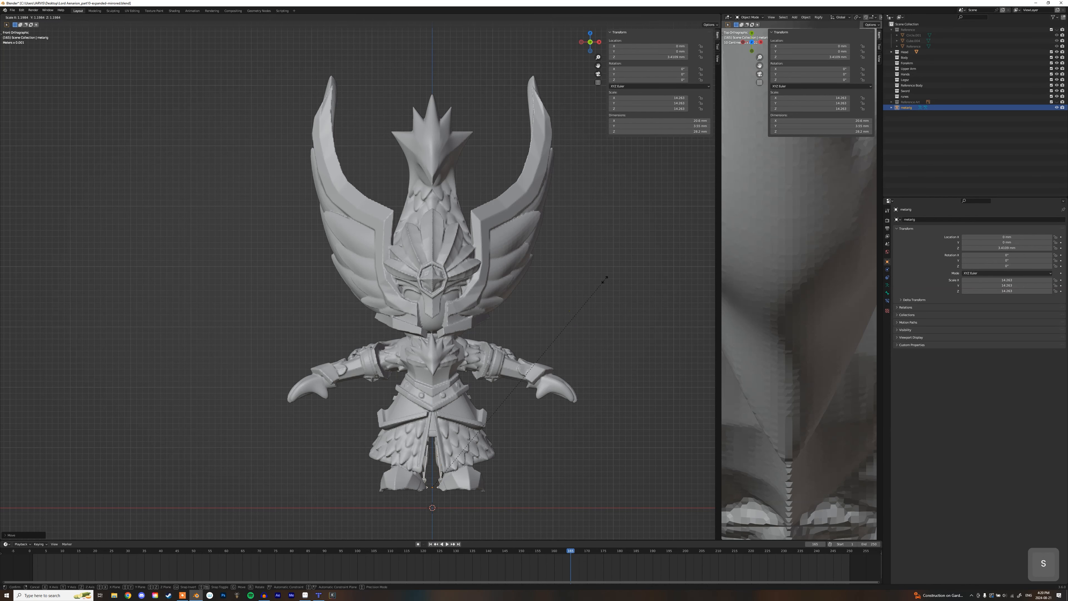
{"action": "left_click", "coordinate": [612, 273]}
{"action": "key", "text": "Page_Down"}
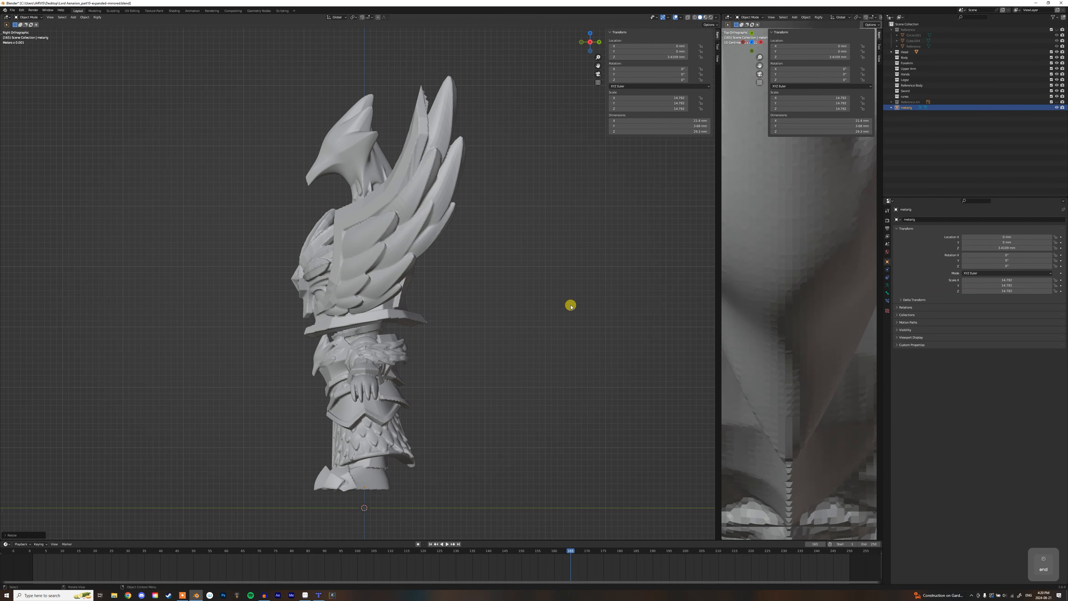
{"action": "key", "text": "End"}
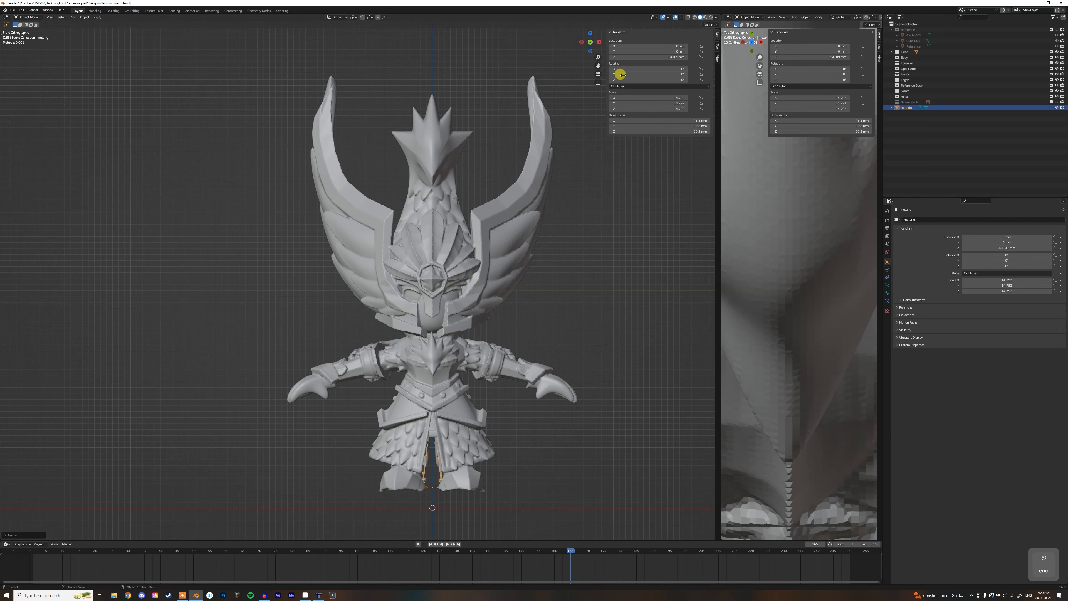
- Turn on X-ray display to see the armature through the character's mesh, and select the metarig
{"action": "left_click", "coordinate": [502, 279]}
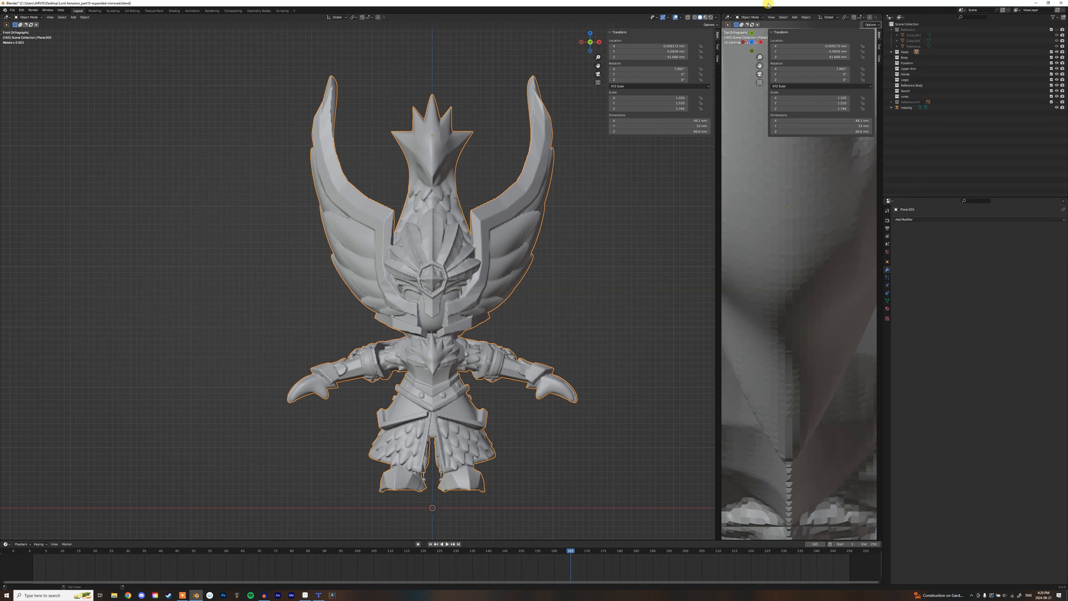
{"action": "key", "text": "alt+z"}
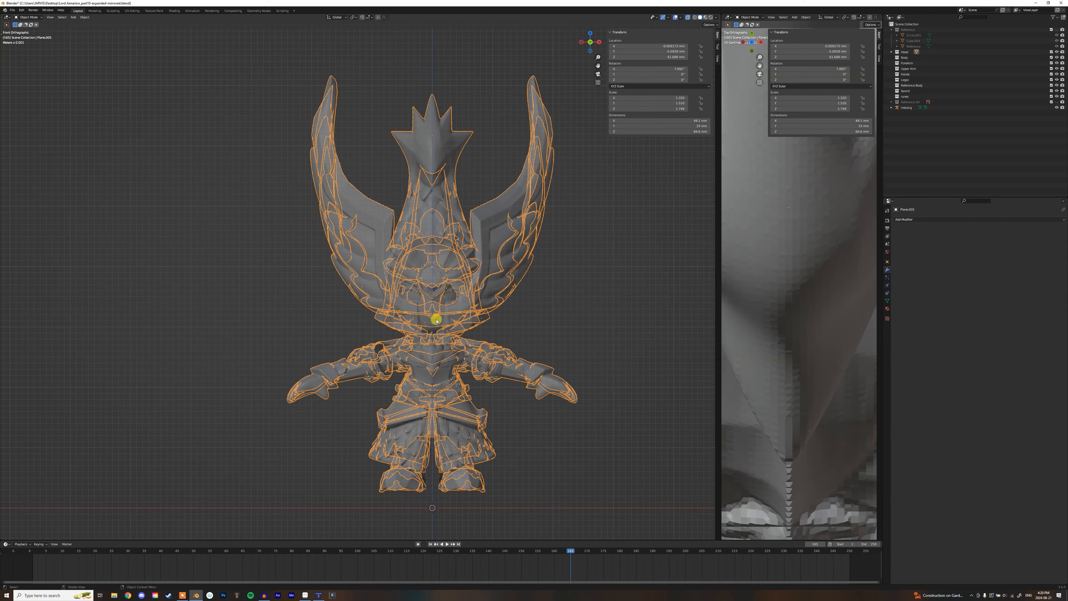
{"action": "scroll", "coordinate": [435, 364], "scroll_direction": "up", "scroll_amount": 2}
{"action": "left_click", "coordinate": [615, 341]}
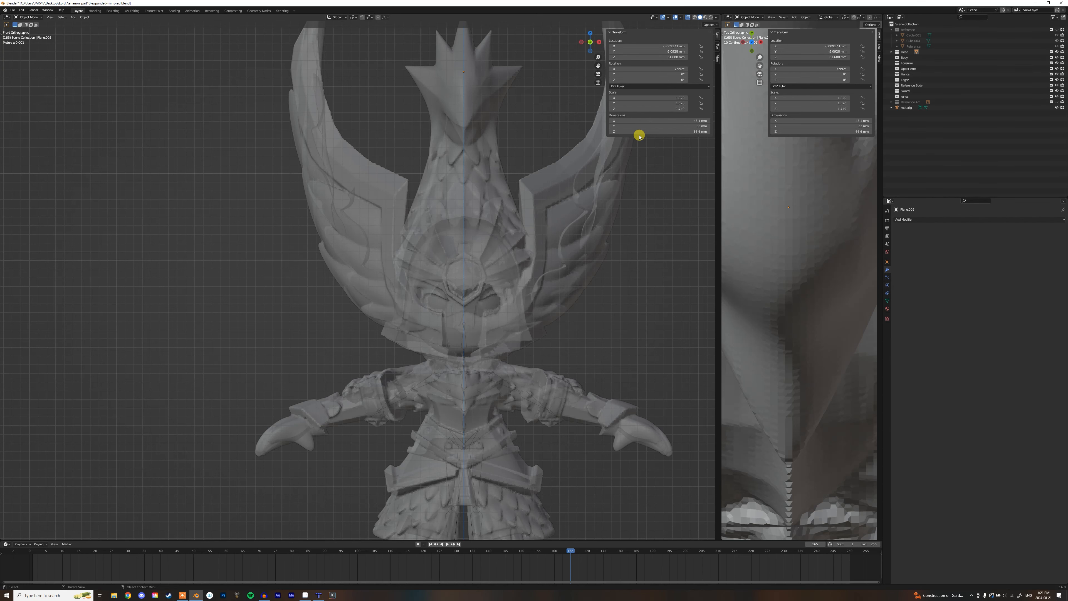
{"action": "middle_click_drag", "start_coordinate": [503, 328], "coordinate": [498, 291], "text": "shift"}
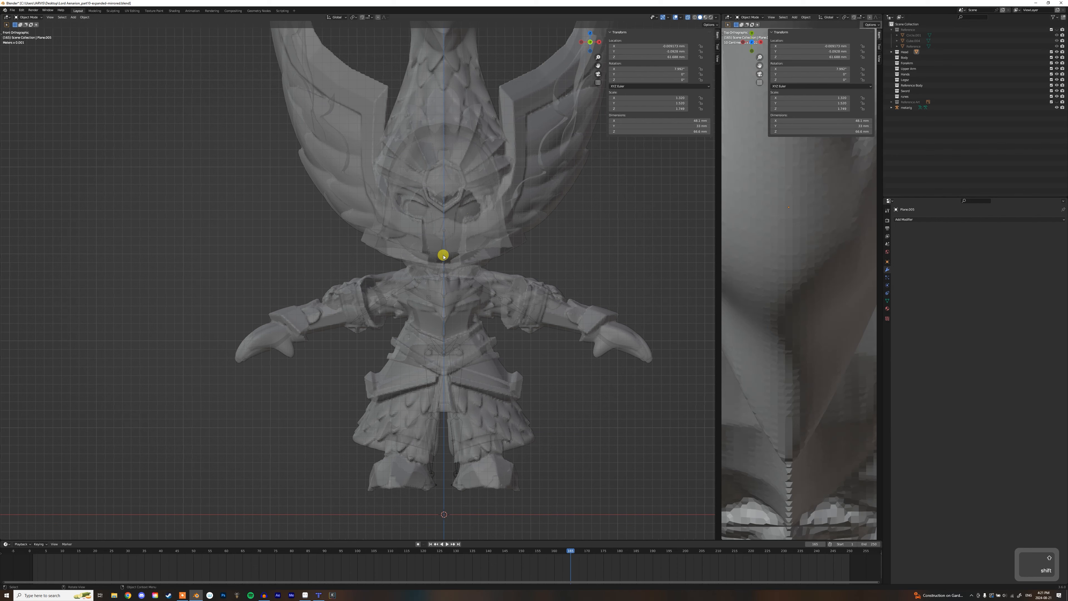
{"action": "left_click", "coordinate": [443, 255]}
{"action": "left_click", "coordinate": [443, 255]}
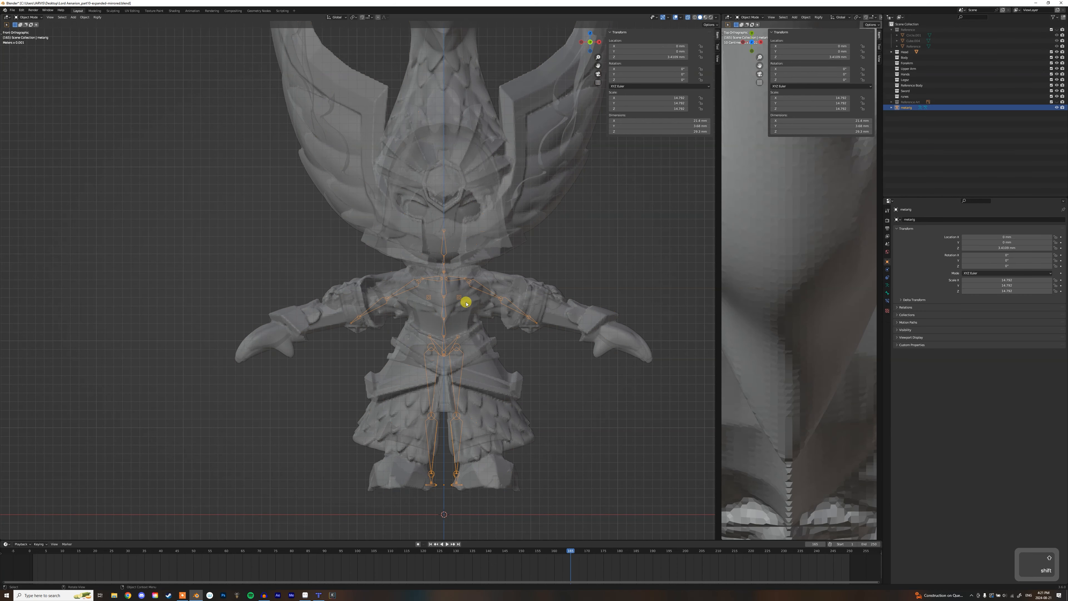
{"action": "middle_click_drag", "start_coordinate": [513, 270], "coordinate": [490, 258], "text": "shift"}
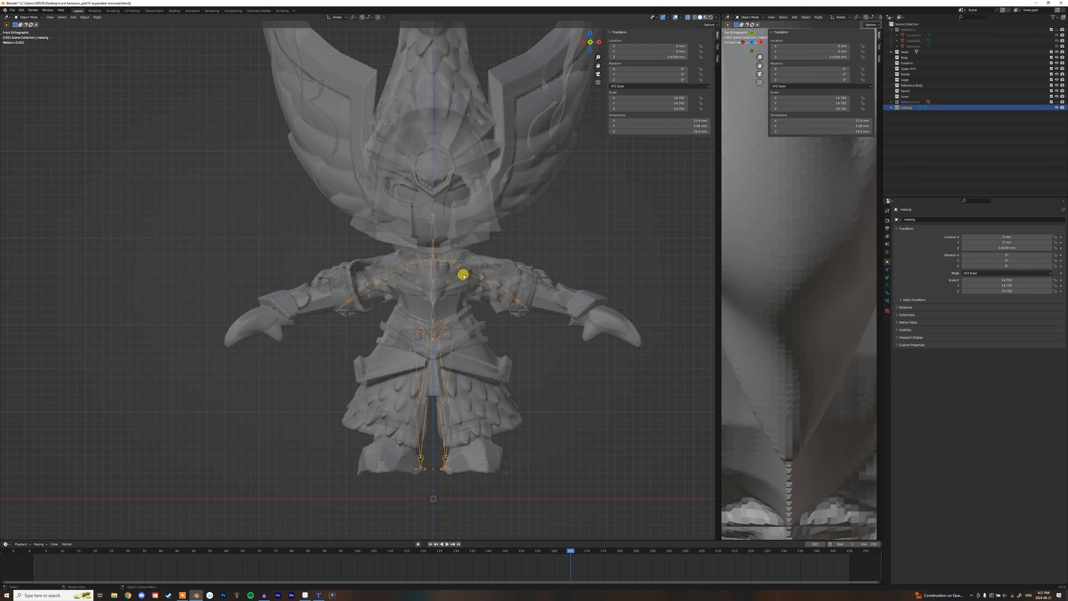
- Delete the metarig's two breast bones in Edit Mode
{"action": "key", "text": "Tab"}
{"action": "left_click_drag", "start_coordinate": [443, 293], "coordinate": [442, 293]}
{"action": "scroll", "coordinate": [454, 289], "scroll_direction": "up", "scroll_amount": 2}
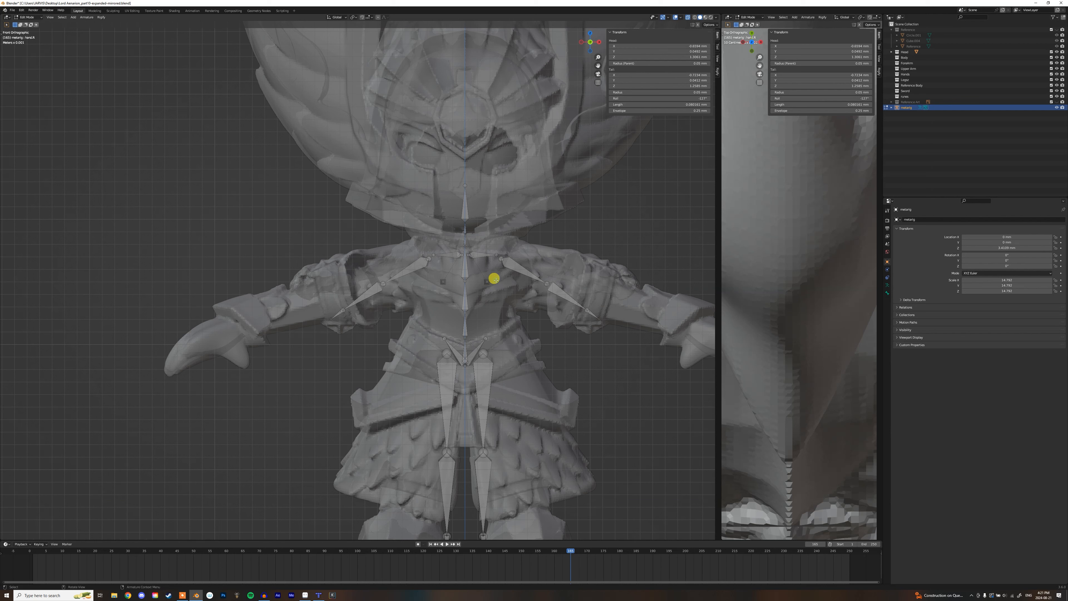
{"action": "left_click", "coordinate": [439, 283], "text": "shift"}
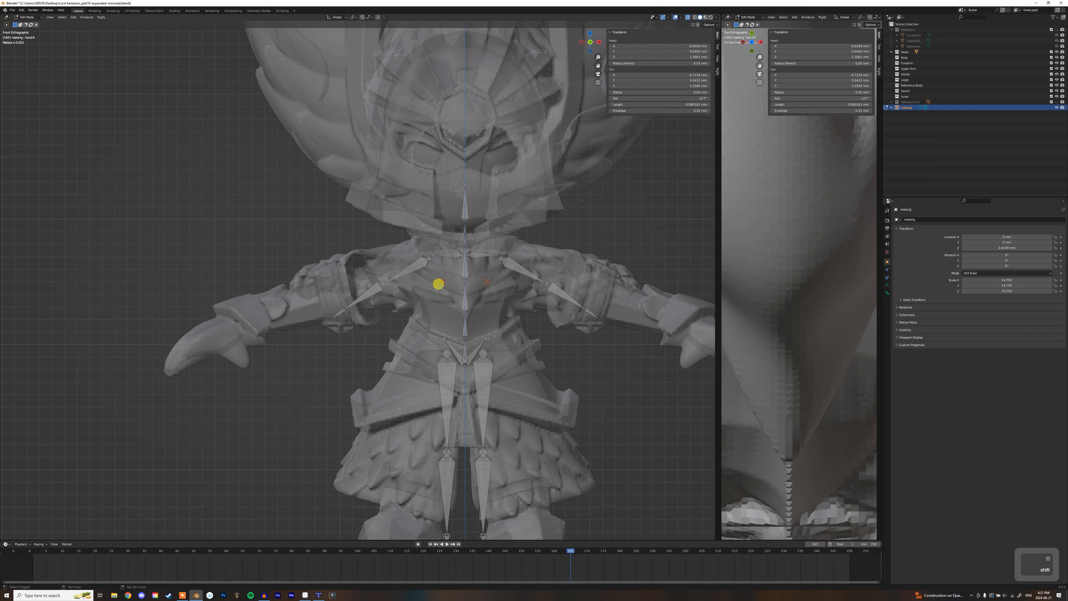
{"action": "key", "text": "x"}
{"action": "key", "text": "c"}
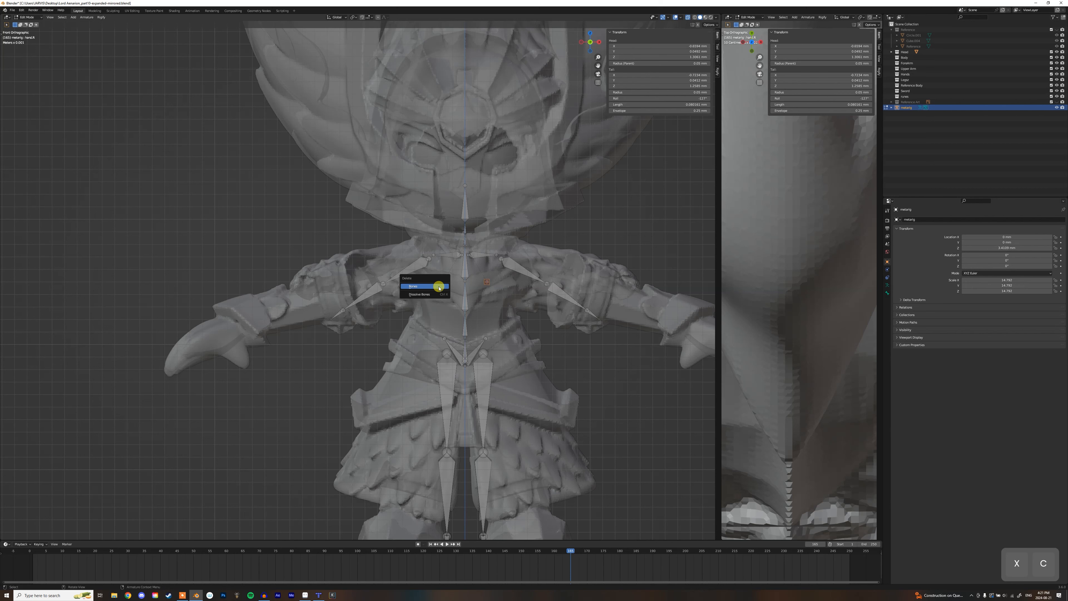
{"action": "left_click", "coordinate": [440, 286]}
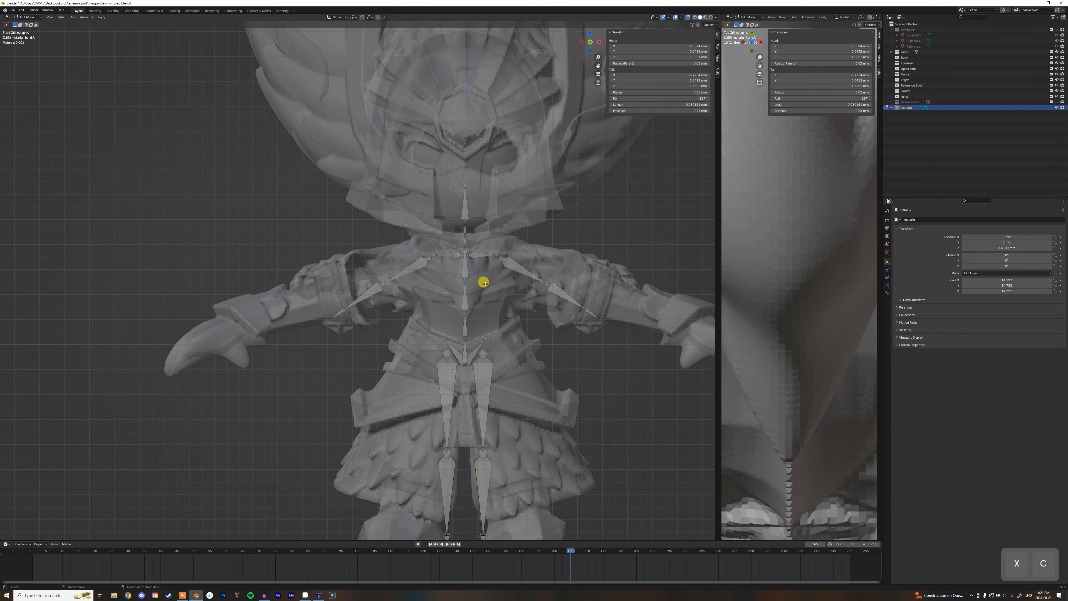
- Delete the metarig's two heel bones at the feet
{"action": "key", "text": "Tab"}
{"action": "key", "text": "Tab"}
{"action": "scroll", "coordinate": [477, 458], "scroll_direction": "up", "scroll_amount": 6}
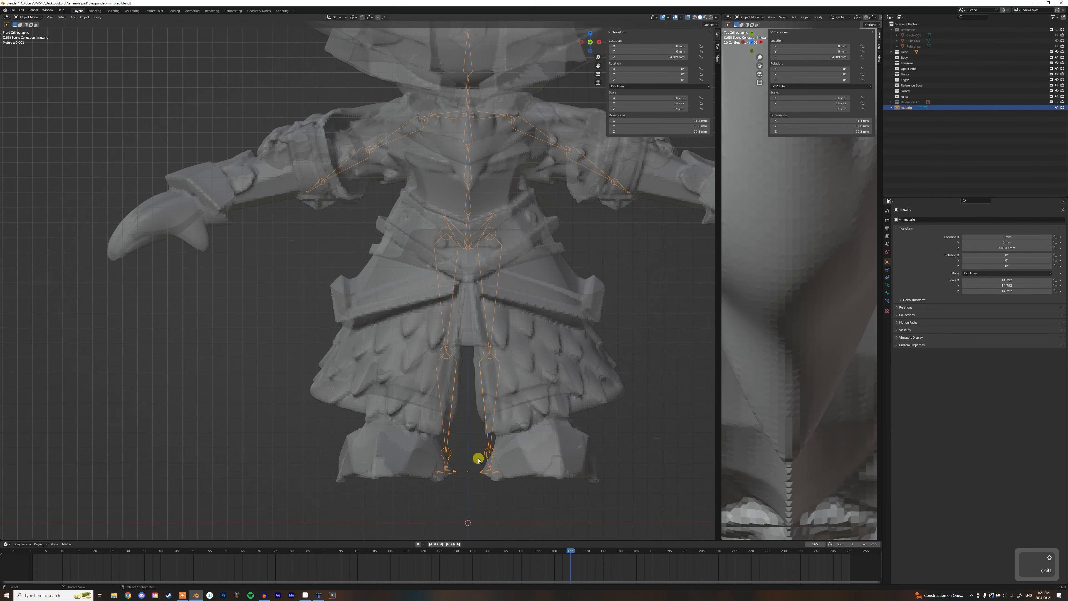
{"action": "middle_click_drag", "start_coordinate": [536, 304], "coordinate": [496, 172], "text": "shift"}
{"action": "left_click", "coordinate": [490, 405], "text": "shift"}
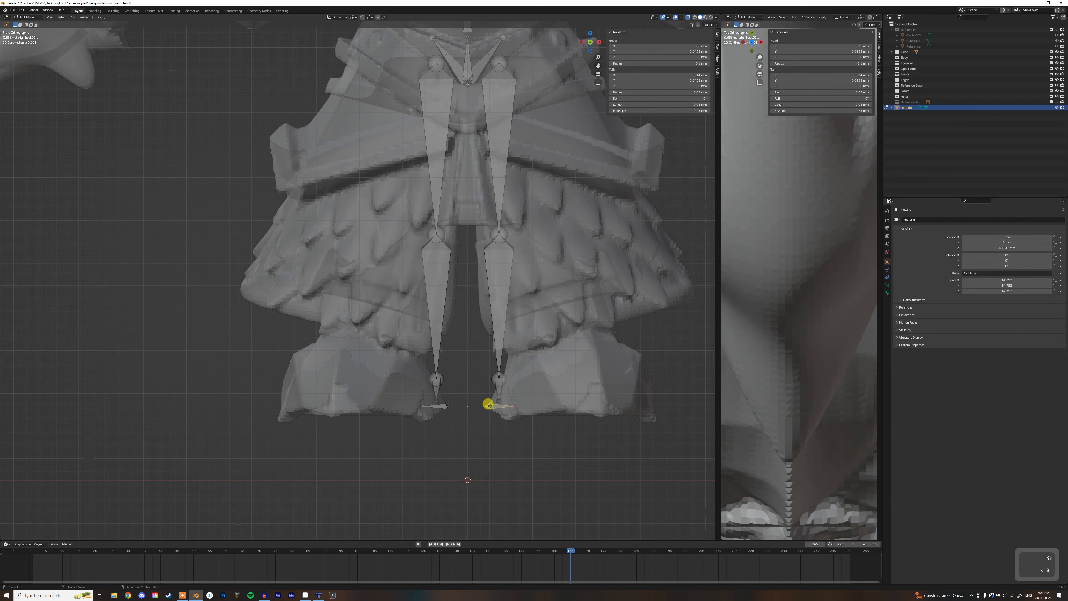
{"action": "key", "text": "x"}
{"action": "left_click", "coordinate": [425, 403]}
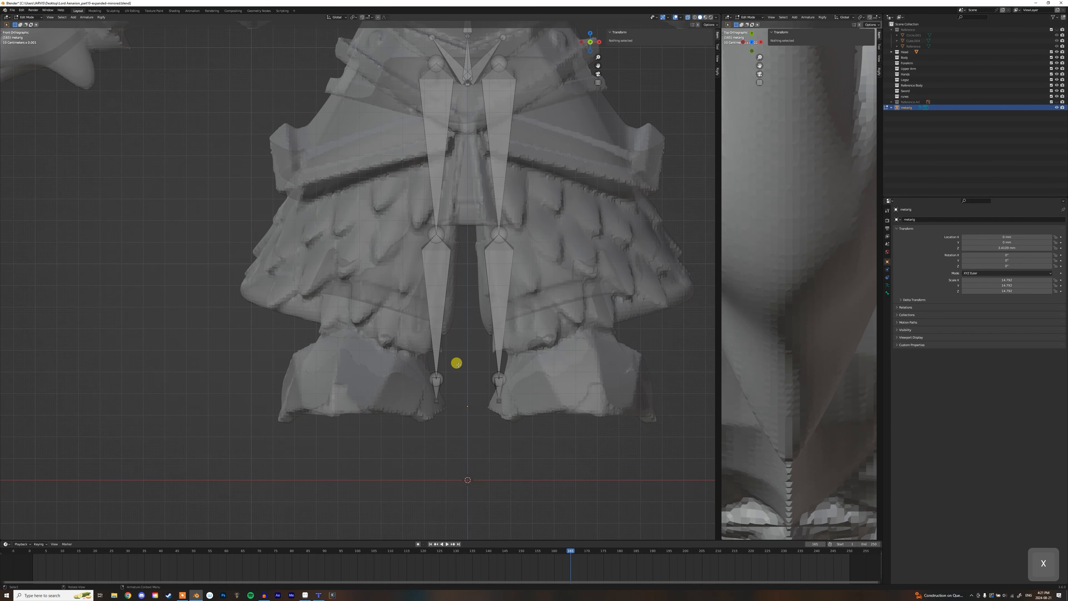
- Return the metarig to Object Mode and switch to the right orthographic view
{"action": "scroll", "coordinate": [453, 365], "scroll_direction": "down", "scroll_amount": 2}
{"action": "scroll", "coordinate": [491, 189], "scroll_direction": "up", "scroll_amount": 1}
{"action": "middle_click_drag", "start_coordinate": [491, 188], "coordinate": [476, 341], "text": "shift"}
{"action": "key", "text": "Tab"}
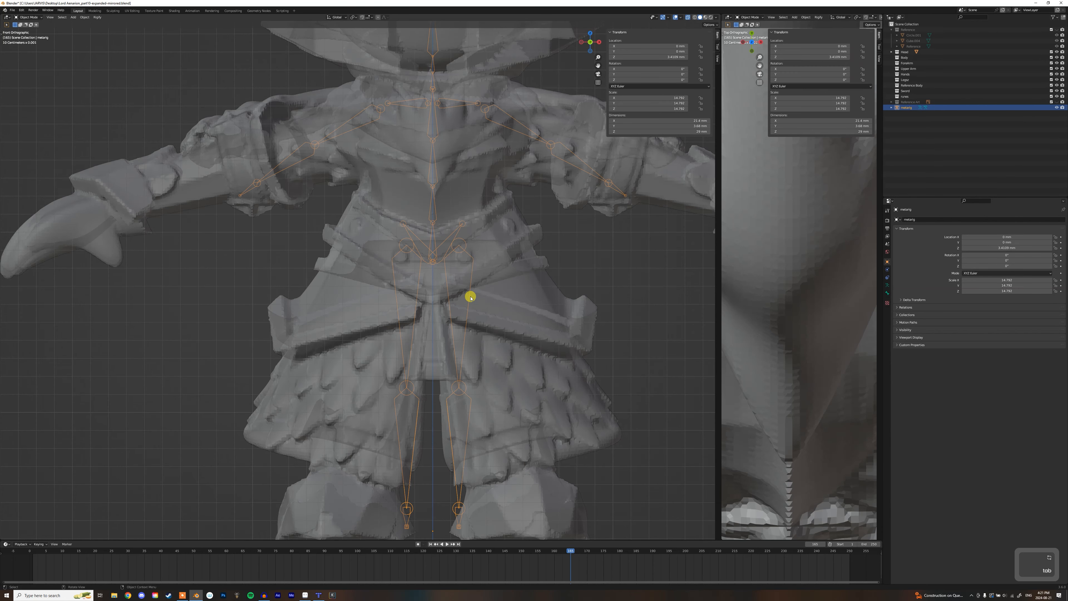
{"action": "key", "text": "KP_3"}
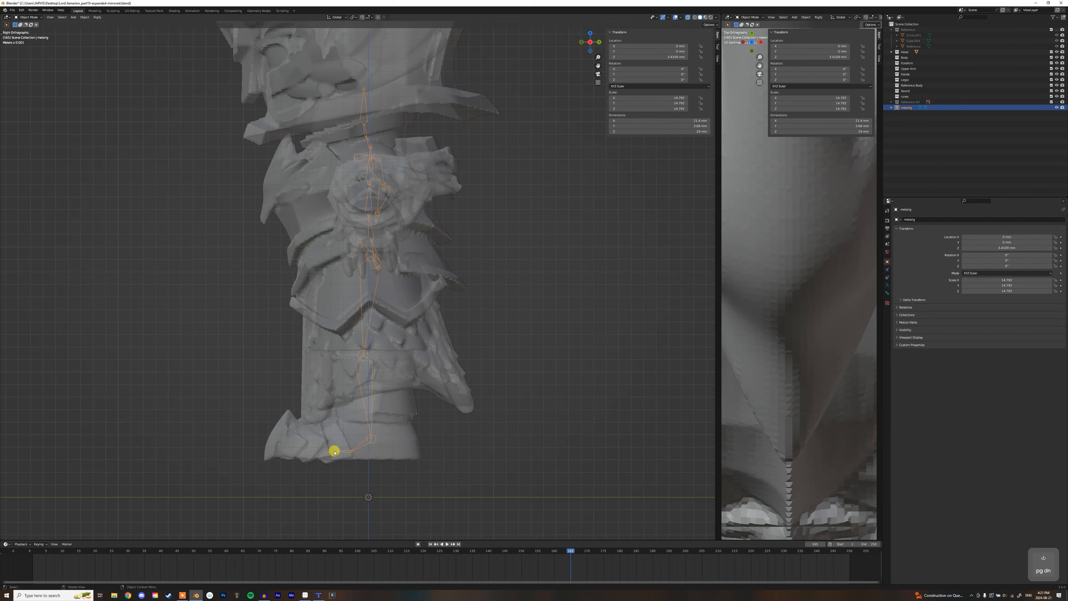
- Put the metarig into Edit Mode in the front orthographic view and select all of its bones
{"action": "middle_click_drag", "start_coordinate": [366, 199], "coordinate": [400, 184]}
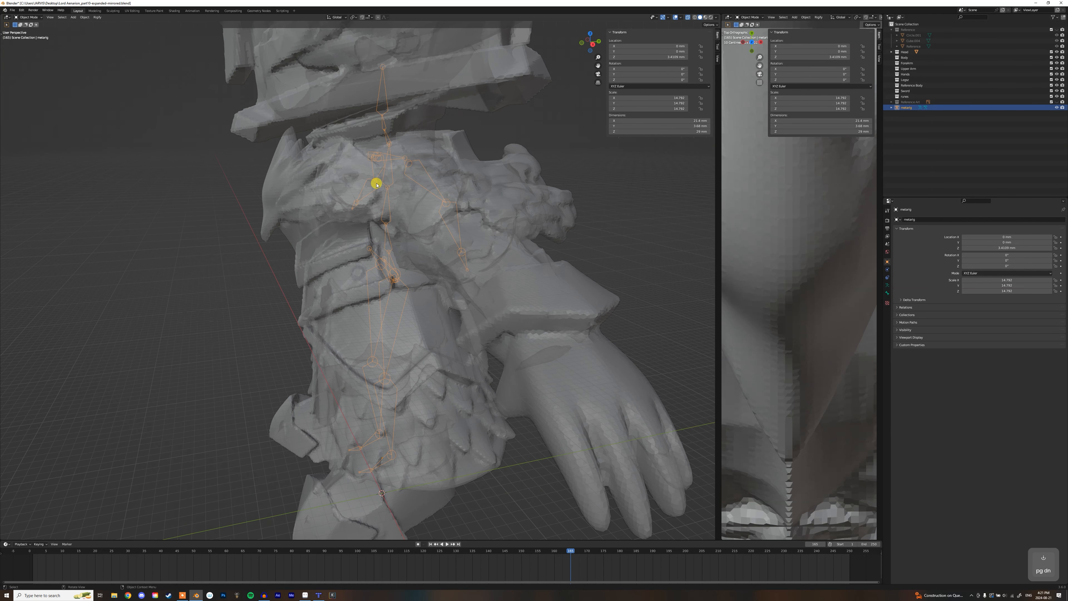
{"action": "key", "text": "KP_1"}
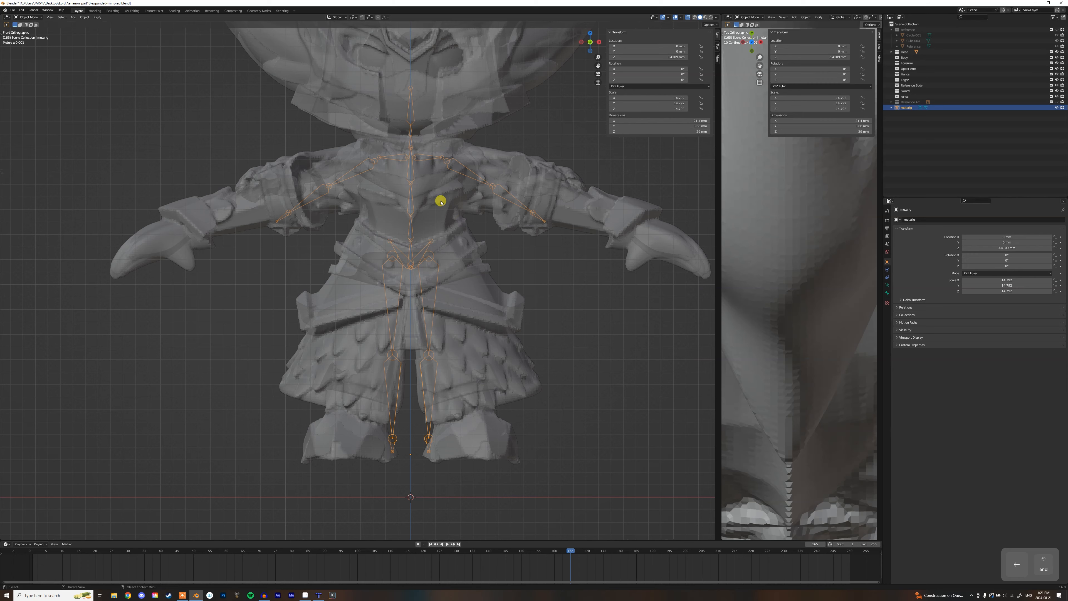
{"action": "middle_click_drag", "start_coordinate": [441, 217], "coordinate": [441, 242], "text": "shift"}
{"action": "left_click", "coordinate": [467, 193]}
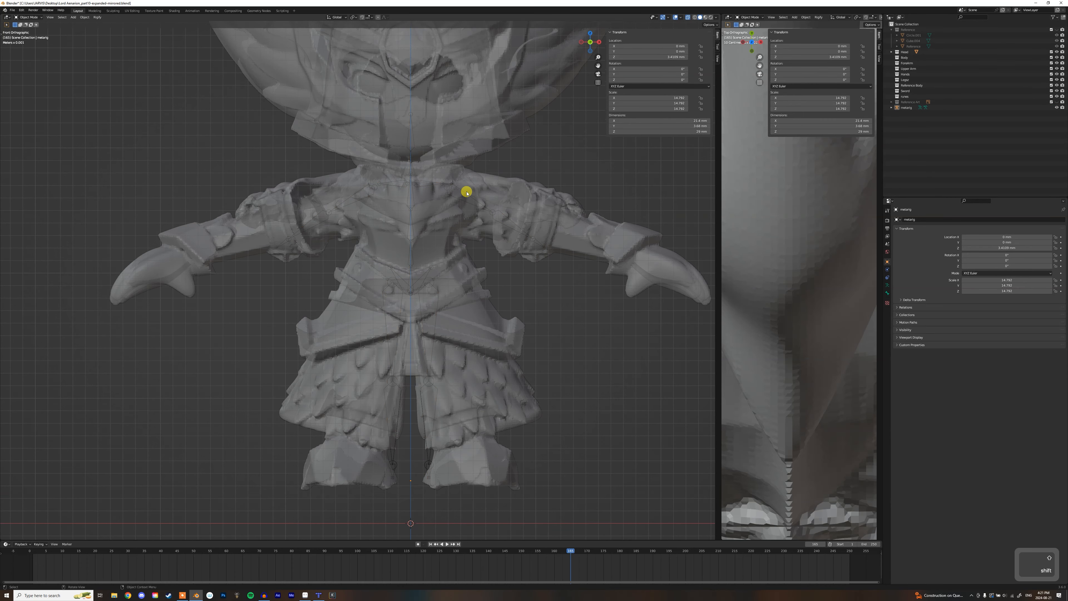
{"action": "left_click", "coordinate": [465, 194]}
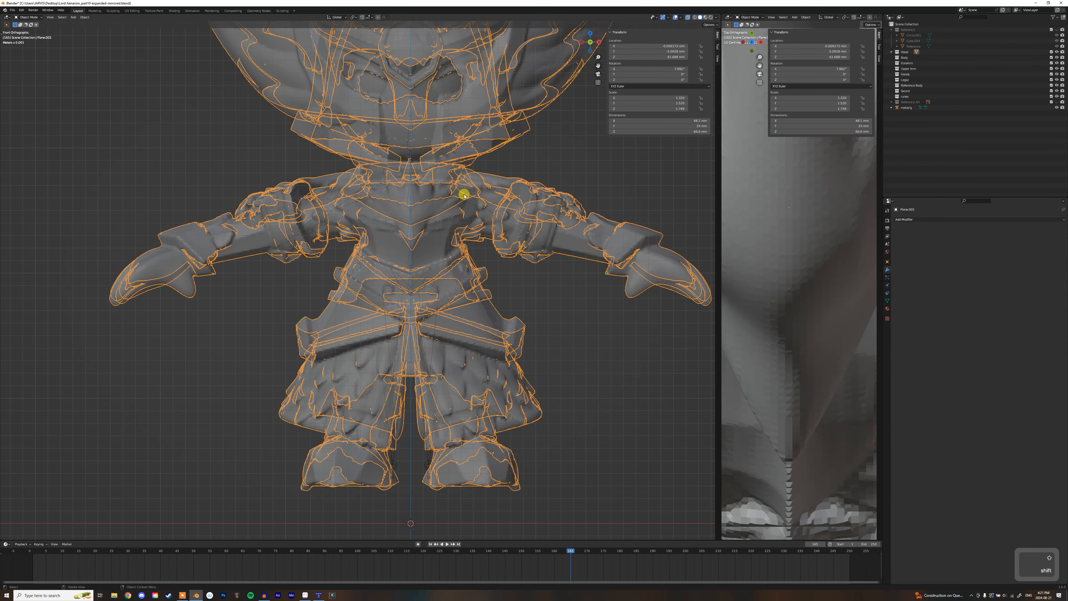
{"action": "left_click", "coordinate": [482, 206]}
{"action": "key", "text": "Tab"}
{"action": "key", "text": "a"}
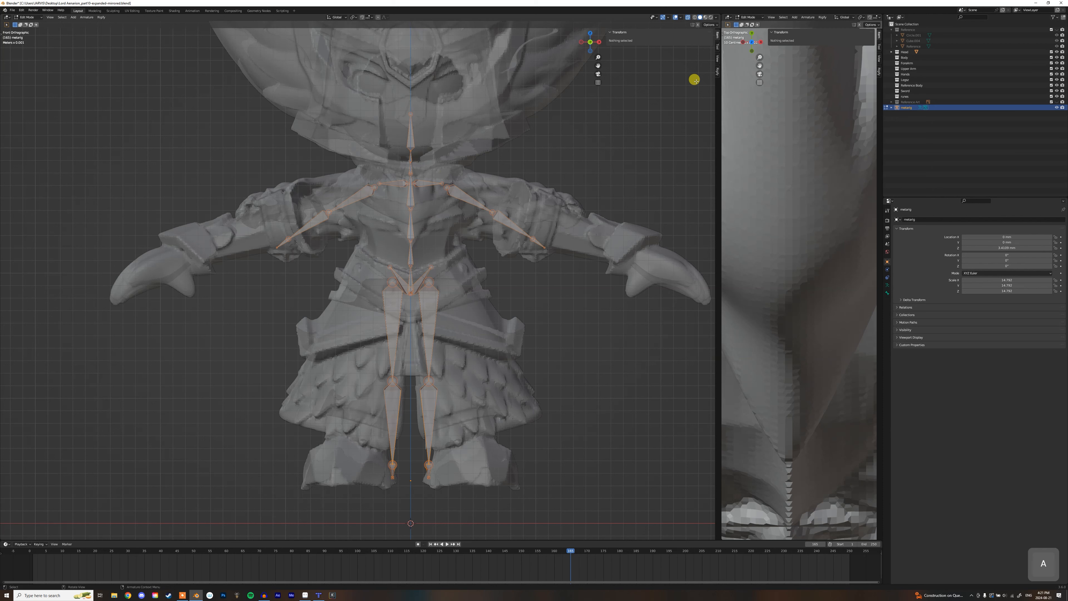
- Enable X-axis mirroring for the armature and test it by moving the left upper arm bone, cancelling the move
{"action": "left_click", "coordinate": [697, 26]}
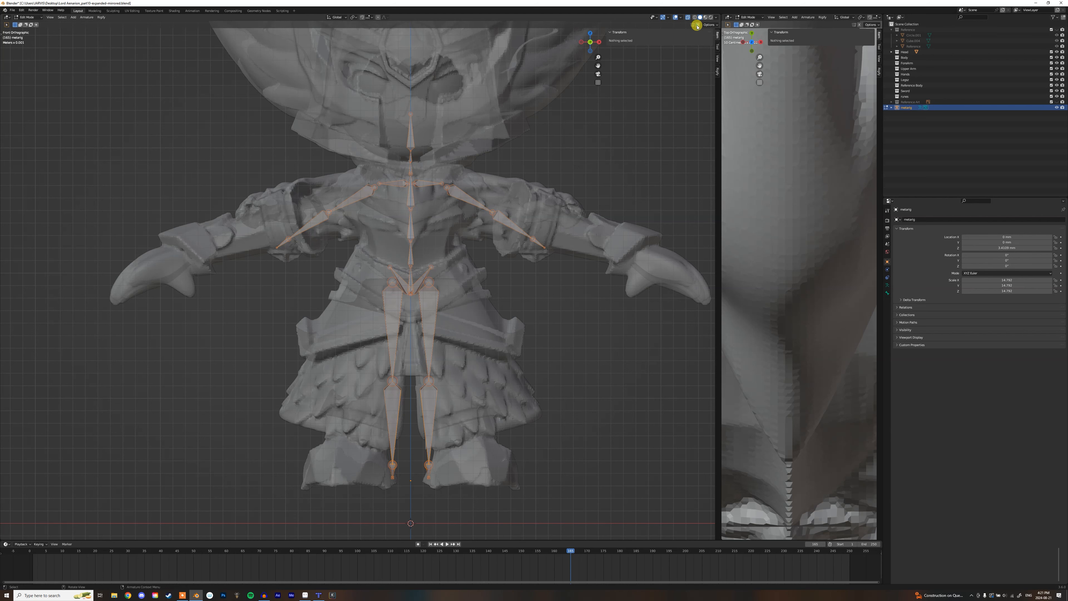
{"action": "left_click", "coordinate": [458, 194]}
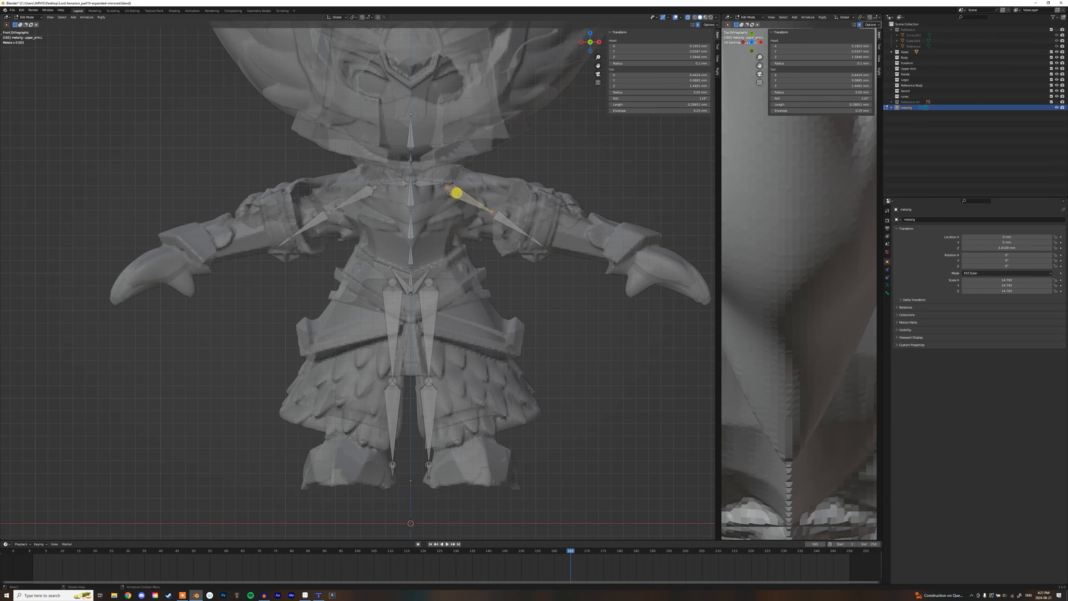
{"action": "key", "text": "g"}
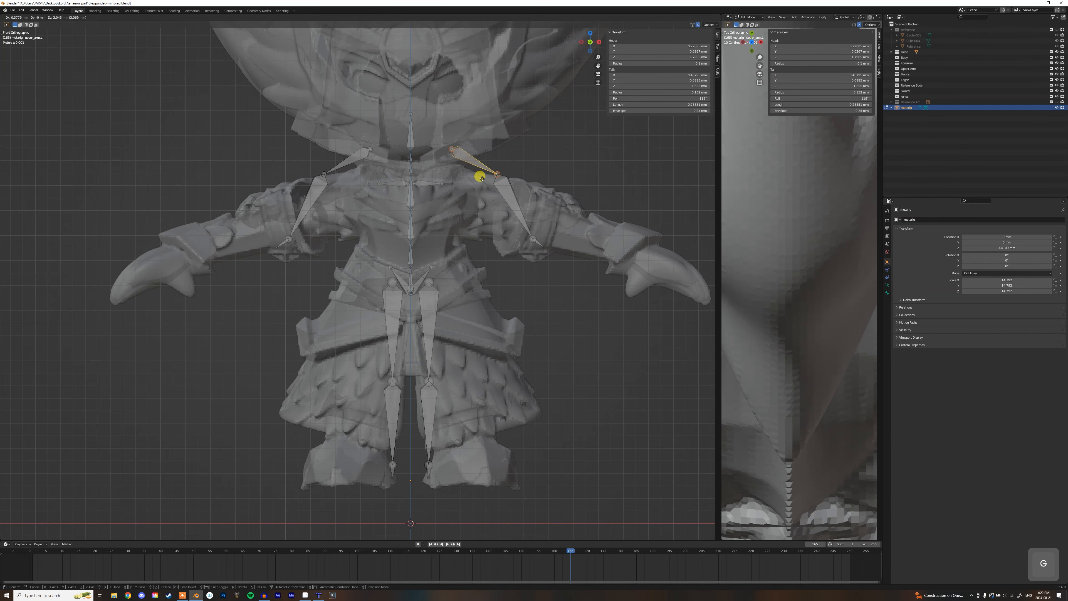
{"action": "right_click", "coordinate": [468, 186]}
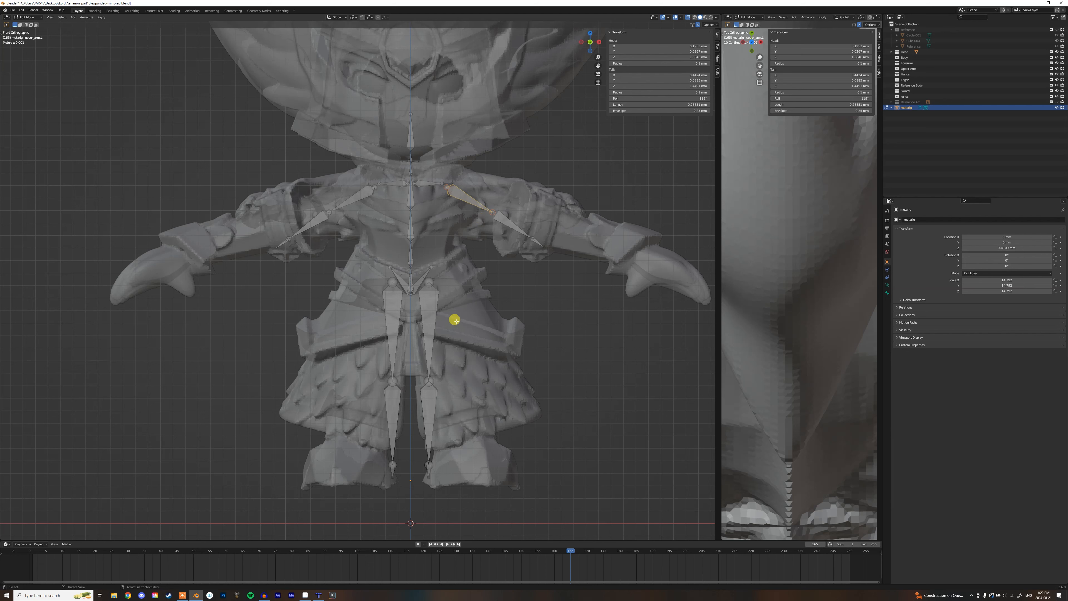
- Rename the topmost spine bone, inside the character's head, as Head in the bone properties
{"action": "left_click", "coordinate": [887, 287]}
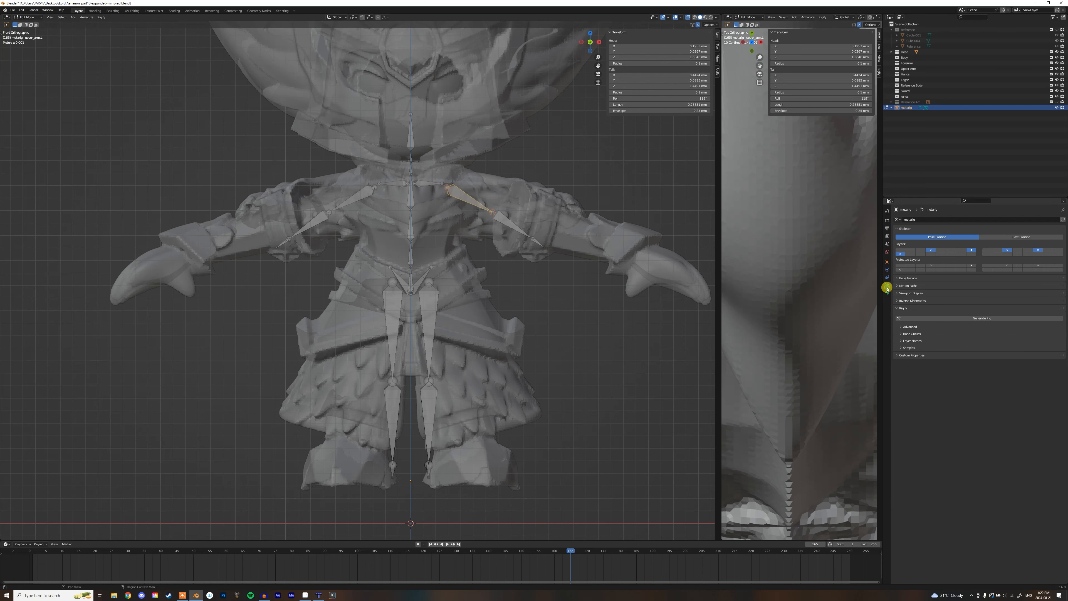
{"action": "left_click", "coordinate": [887, 294]}
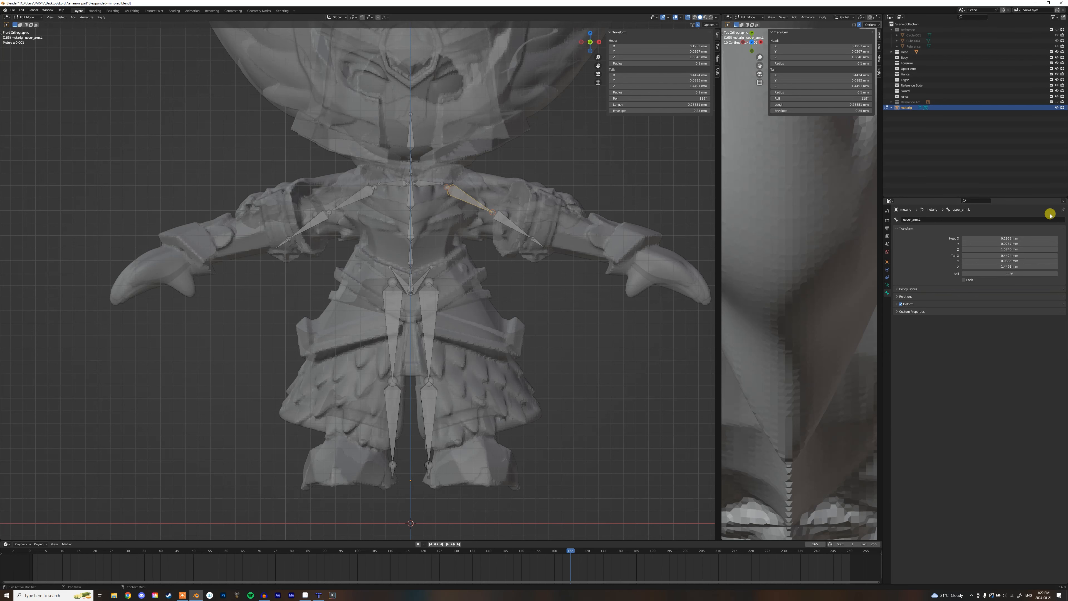
{"action": "left_click", "coordinate": [888, 288]}
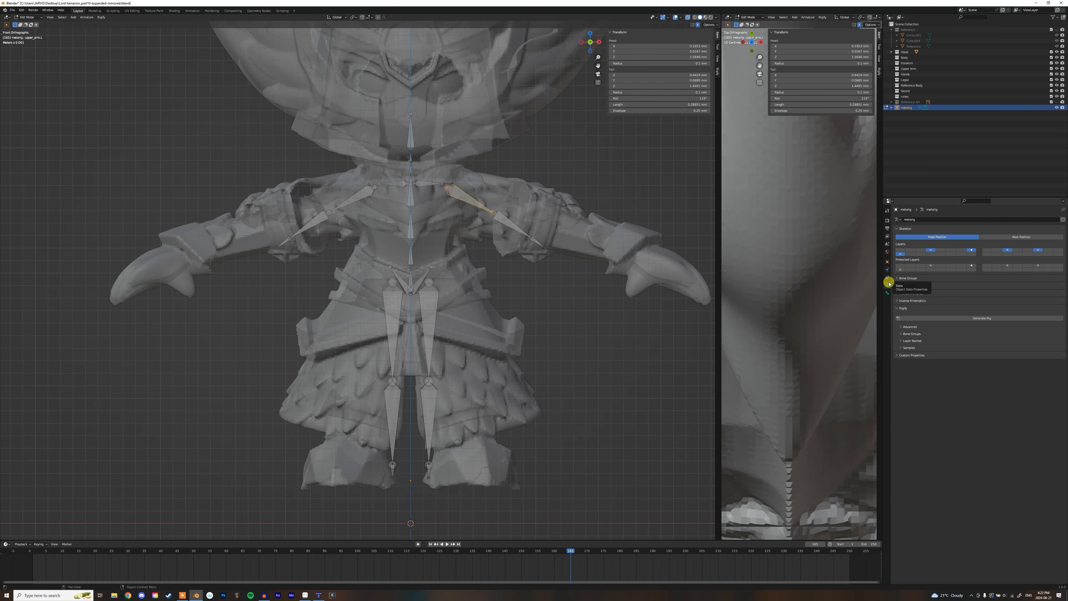
{"action": "left_click", "coordinate": [886, 279]}
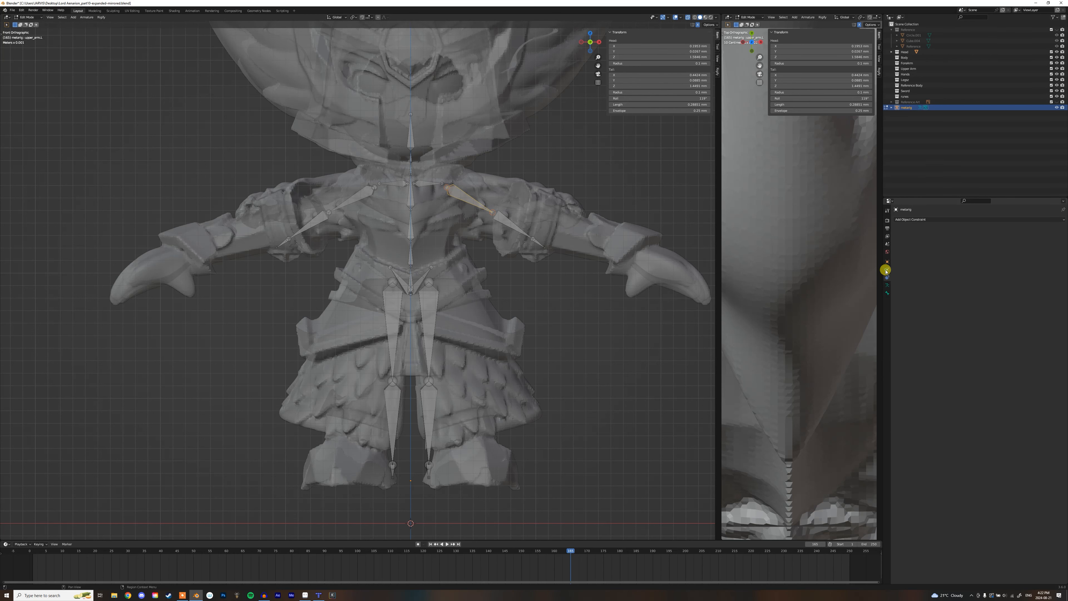
{"action": "left_click", "coordinate": [887, 286]}
{"action": "left_click", "coordinate": [887, 293]}
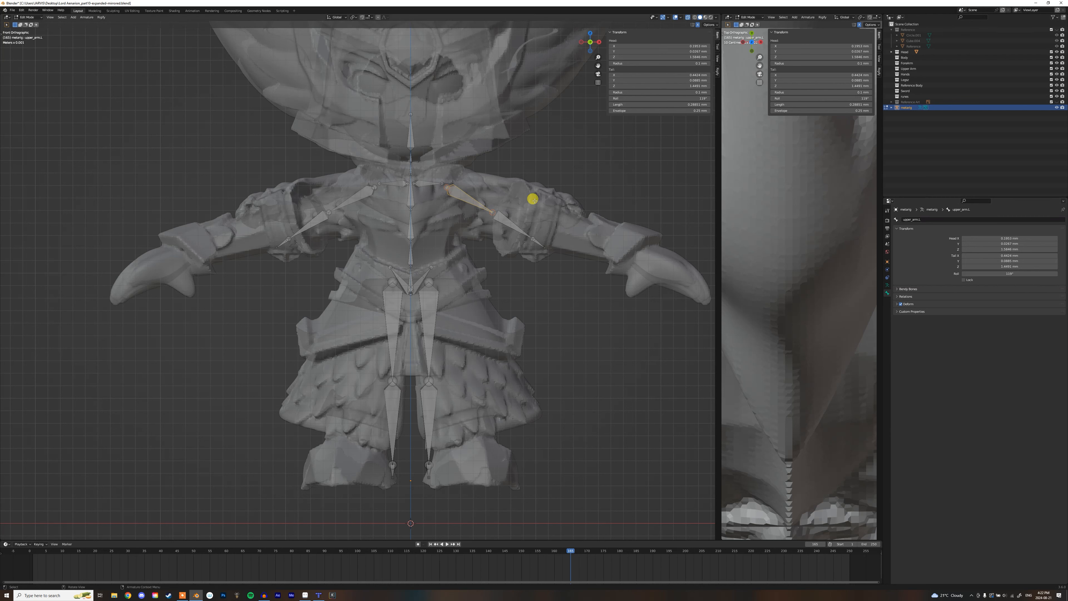
{"action": "left_click", "coordinate": [504, 220]}
{"action": "left_click", "coordinate": [410, 136]}
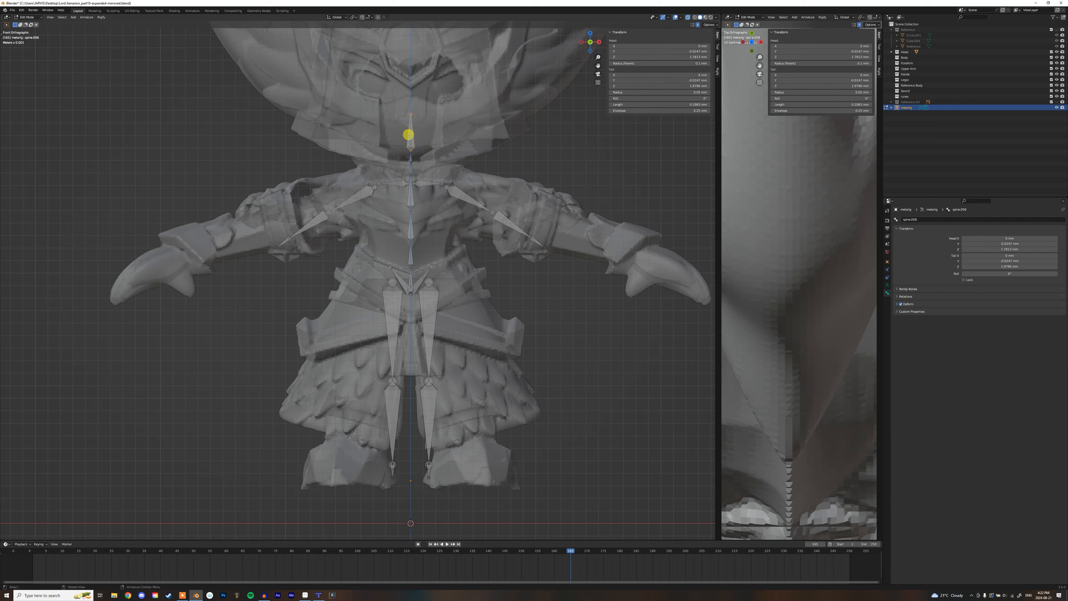
{"action": "left_click", "coordinate": [919, 219]}
{"action": "type", "text": "Head"}
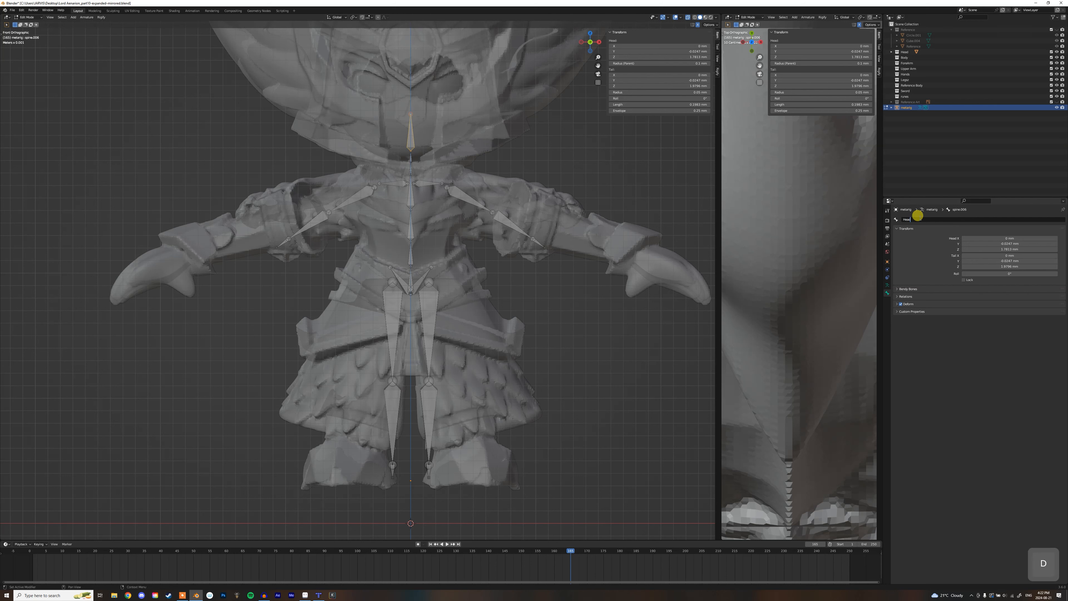
{"action": "key", "text": "Return"}
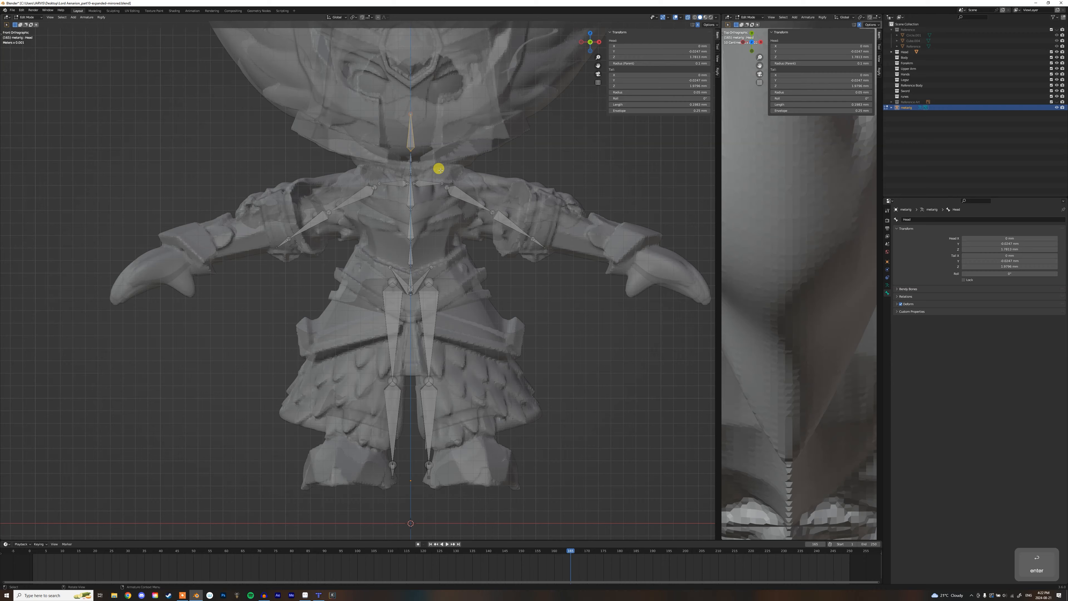
- Move the joint between the left shoulder bone and upper arm outward to the character's shoulder
{"action": "middle_click_drag", "start_coordinate": [468, 187], "coordinate": [505, 208], "text": "shift"}
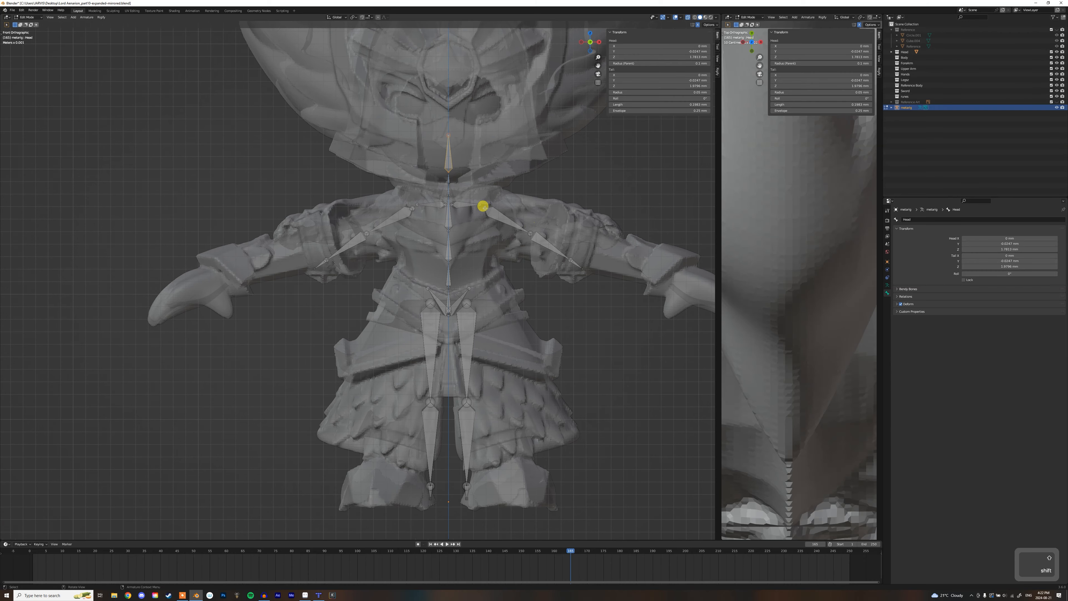
{"action": "left_click_drag", "start_coordinate": [491, 196], "coordinate": [474, 214], "text": "shift"}
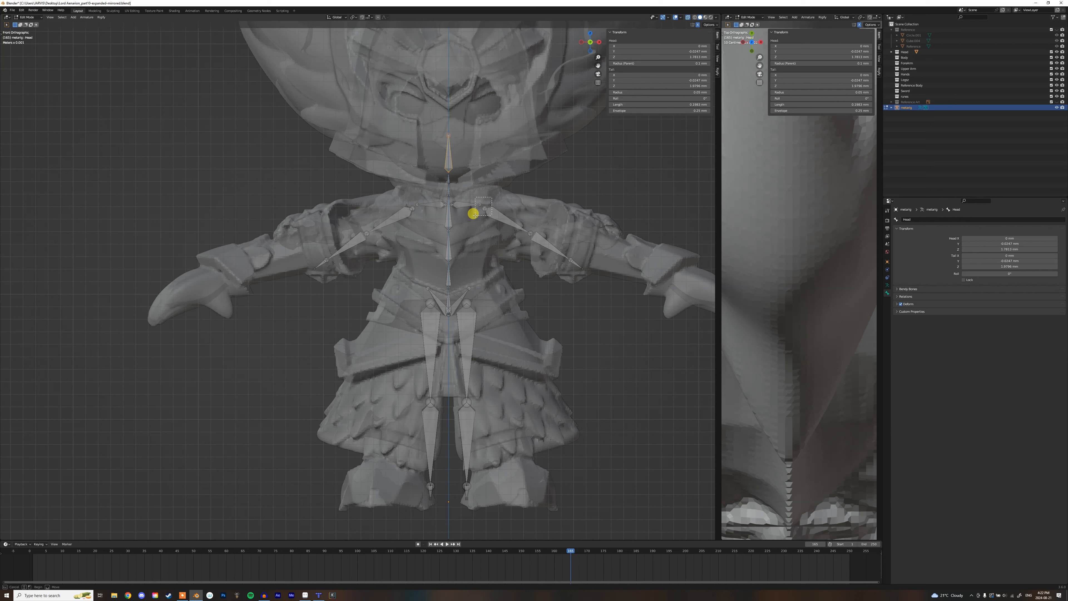
{"action": "left_click_drag", "start_coordinate": [474, 215], "coordinate": [474, 214]}
{"action": "key", "text": "g"}
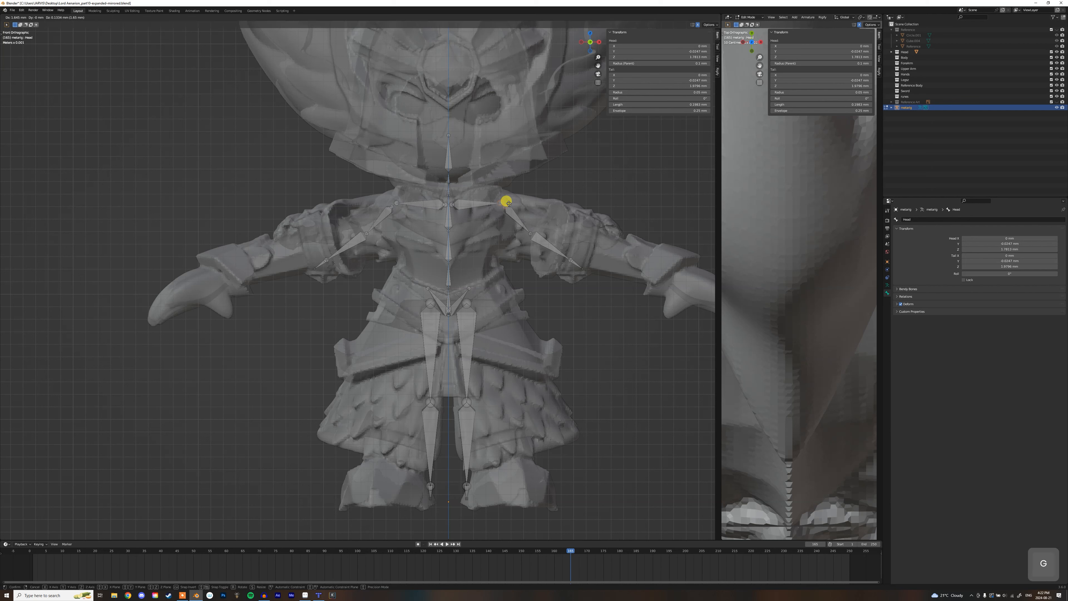
{"action": "left_click", "coordinate": [513, 205]}
- Move the left elbow joint outward to the character's elbow and readjust the shoulder joint slightly inward and down
{"action": "left_click_drag", "start_coordinate": [536, 224], "coordinate": [523, 239]}
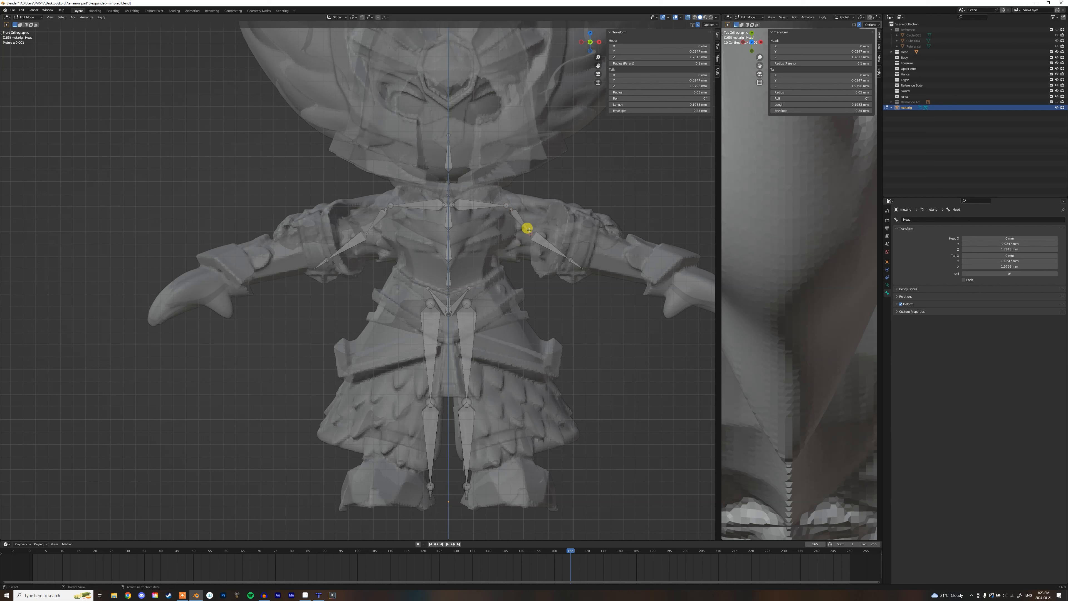
{"action": "key", "text": "g"}
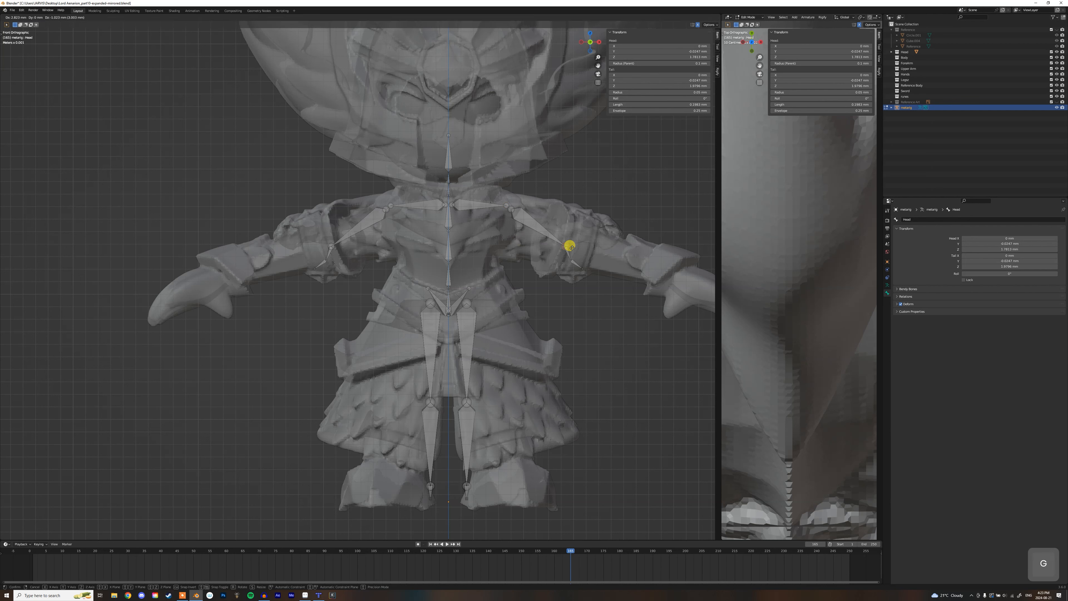
{"action": "left_click", "coordinate": [573, 248]}
{"action": "left_click_drag", "start_coordinate": [522, 194], "coordinate": [500, 223]}
{"action": "key", "text": "g"}
{"action": "left_click", "coordinate": [501, 227]}
- Place the left wrist joint at the gauntlet's cuff and the hand bone's end at the fingertips, checking the hand's alignment
{"action": "left_click", "coordinate": [582, 267]}
{"action": "key", "text": "g"}
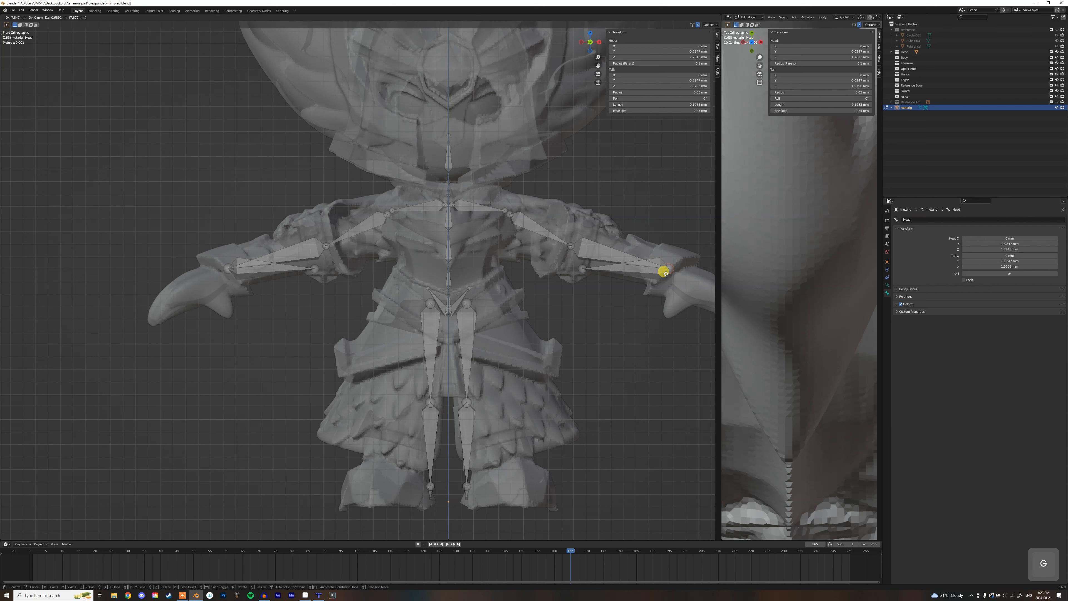
{"action": "left_click", "coordinate": [665, 275]}
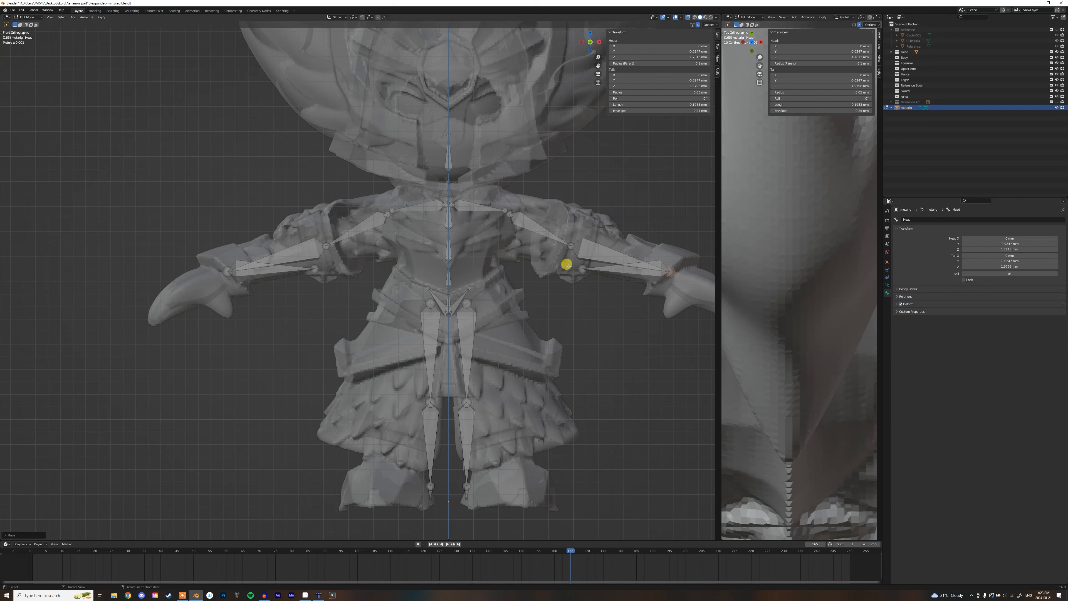
{"action": "middle_click_drag", "start_coordinate": [584, 279], "coordinate": [496, 264], "text": "shift"}
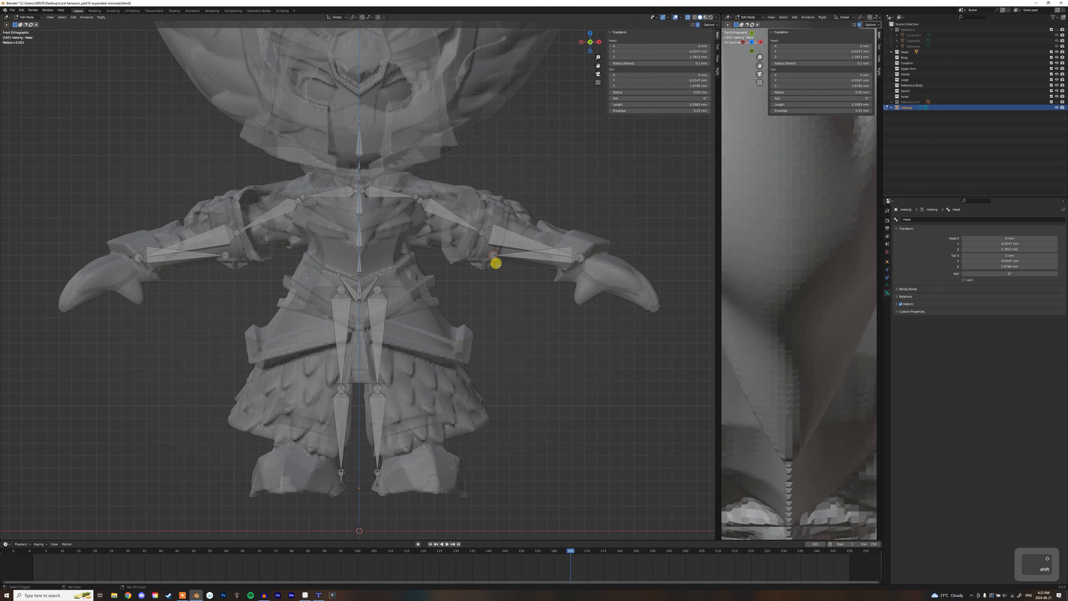
{"action": "key", "text": "g"}
{"action": "left_click", "coordinate": [658, 313]}
{"action": "middle_click_drag", "start_coordinate": [591, 266], "coordinate": [446, 274]}
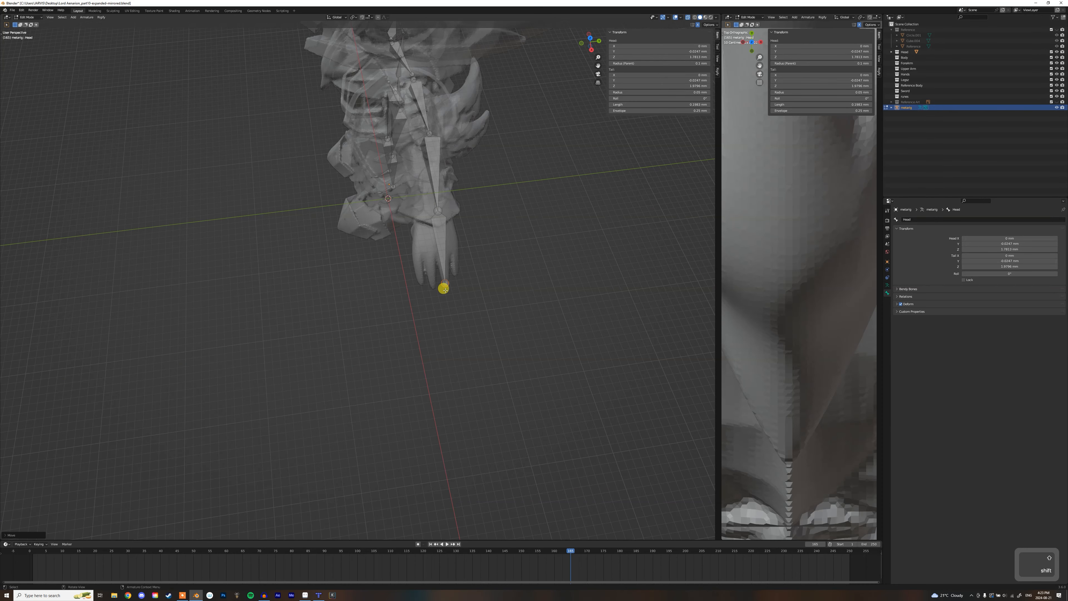
{"action": "scroll", "coordinate": [434, 227], "scroll_direction": "up", "scroll_amount": 2}
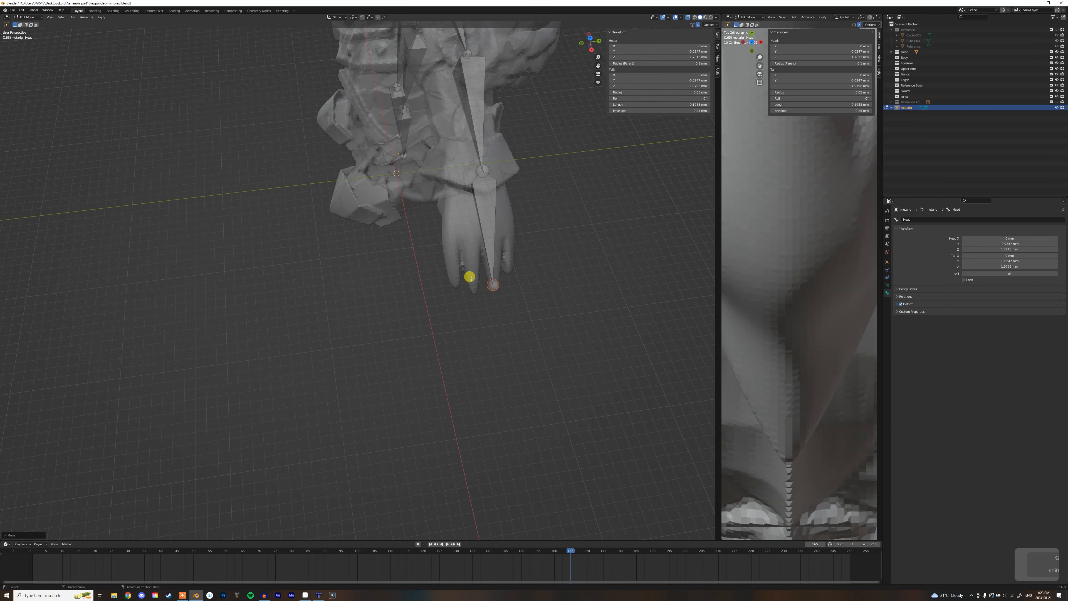
{"action": "key", "text": "KP_1"}
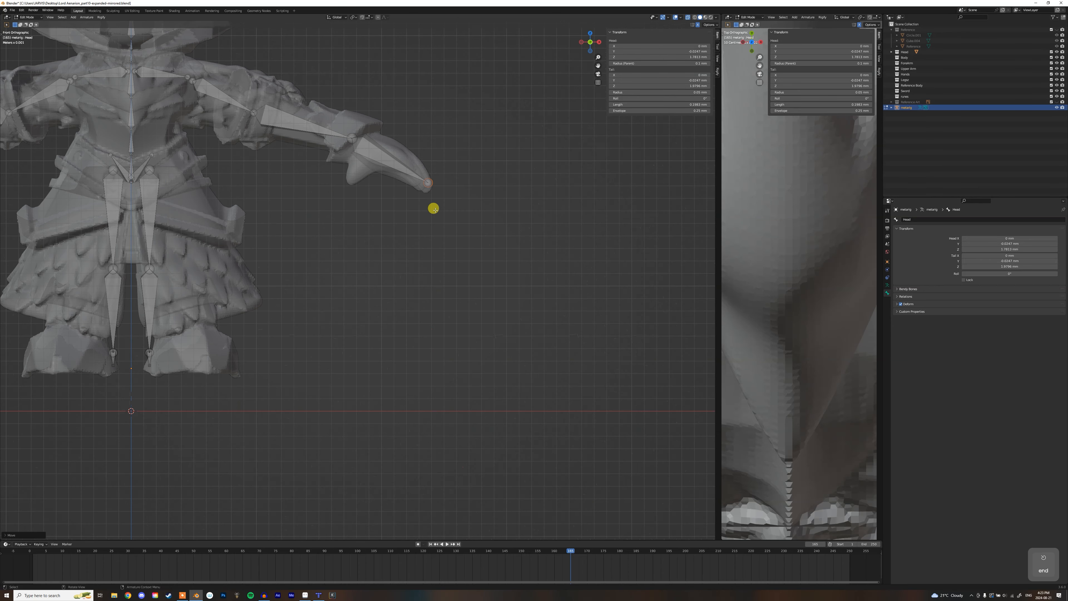
- Fine-tune the left elbow and shoulder joints so the arm bones run through the middle of the sleeve
{"action": "middle_click_drag", "start_coordinate": [358, 167], "coordinate": [575, 251], "text": "shift"}
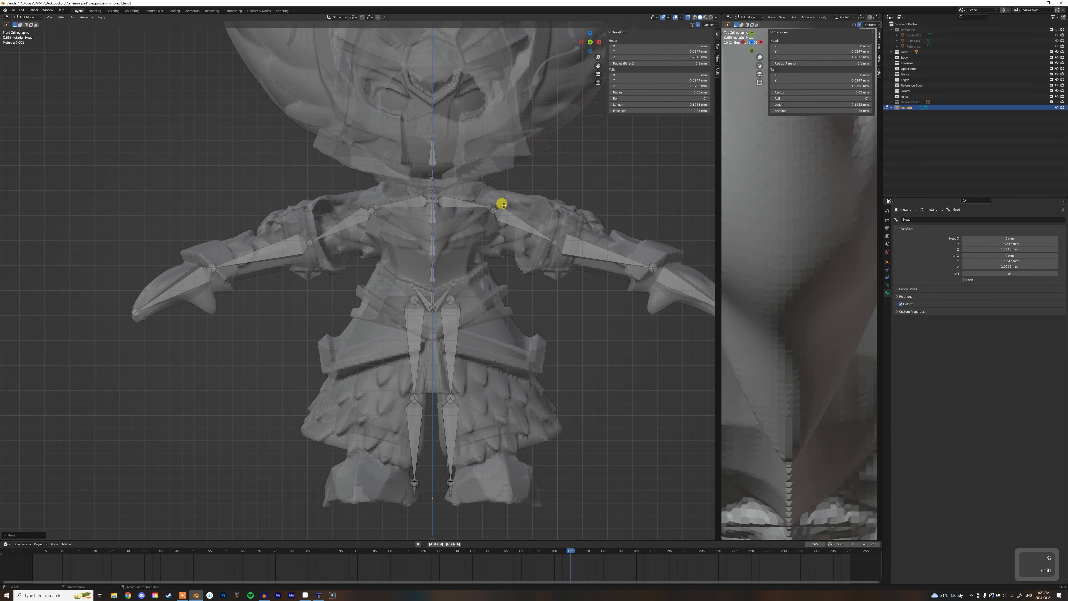
{"action": "left_click", "coordinate": [489, 209]}
{"action": "key", "text": "g"}
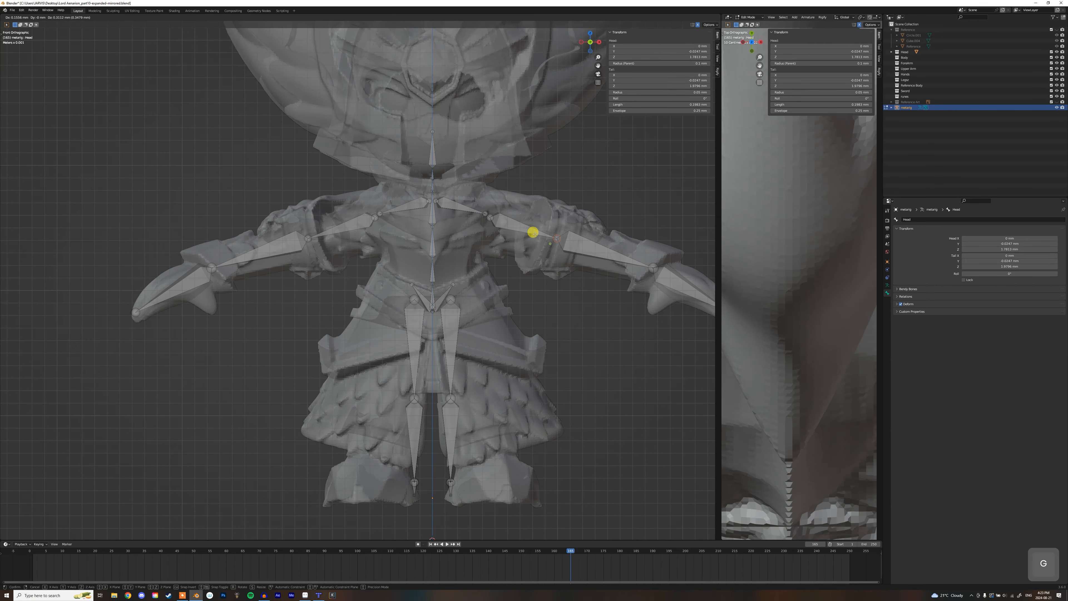
{"action": "left_click", "coordinate": [480, 214]}
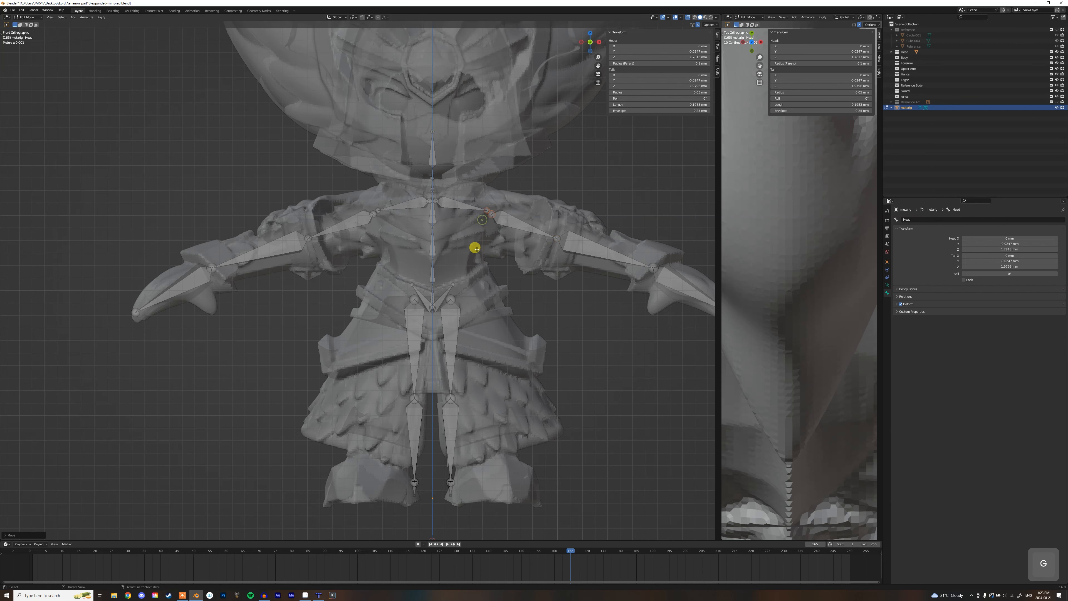
- Move the left pelvis bone's outer end and the top of the thigh bone outward and down to the hip
{"action": "left_click", "coordinate": [446, 310]}
{"action": "key", "text": "g"}
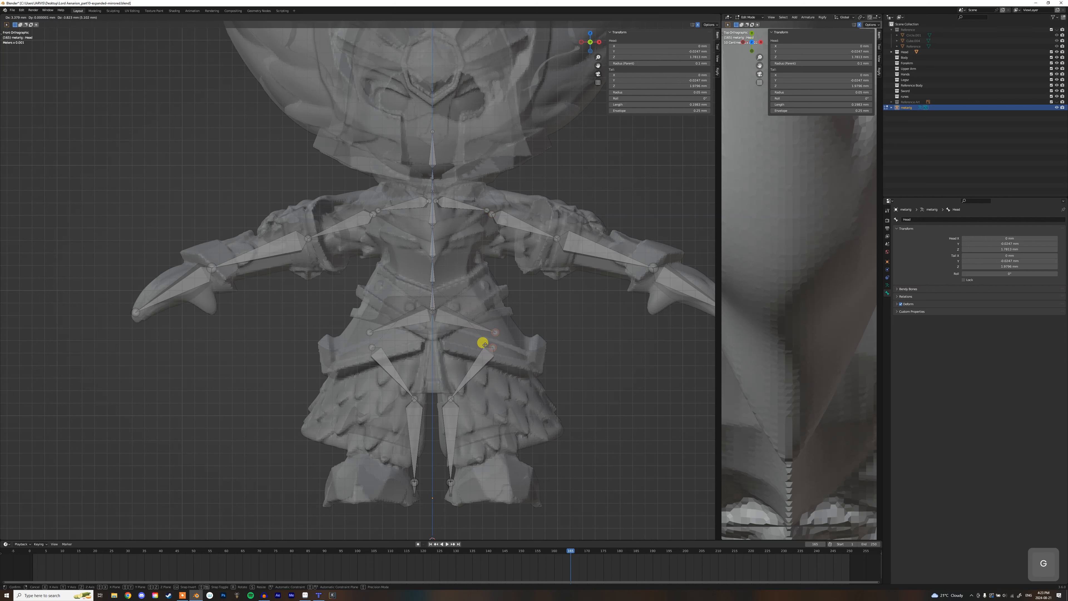
{"action": "left_click", "coordinate": [482, 346]}
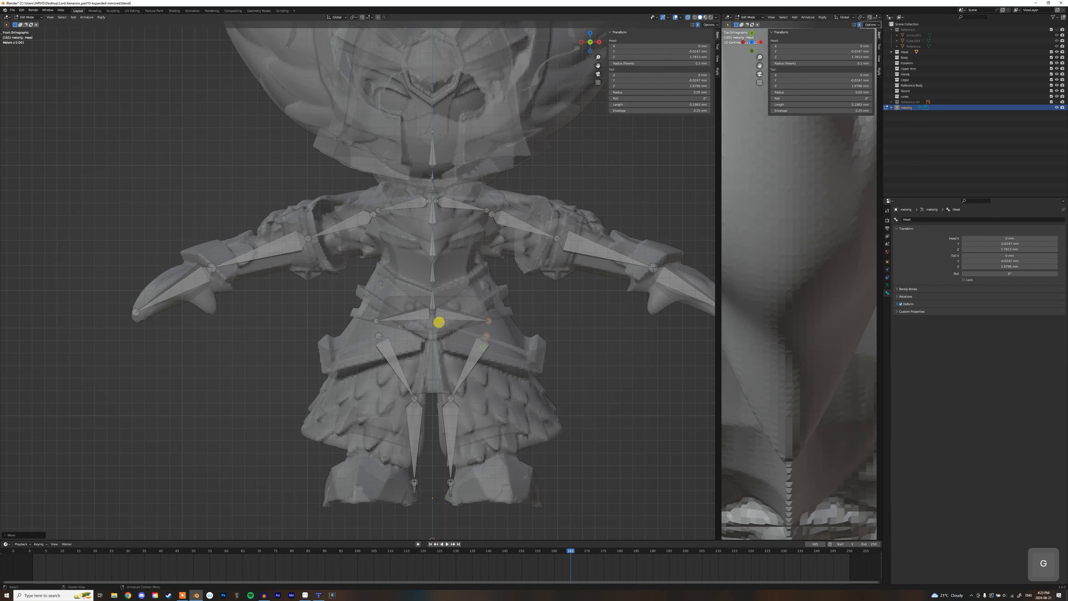
- Lower the spine's base joint along the Z axis to the character's crotch
{"action": "left_click_drag", "start_coordinate": [440, 299], "coordinate": [419, 328]}
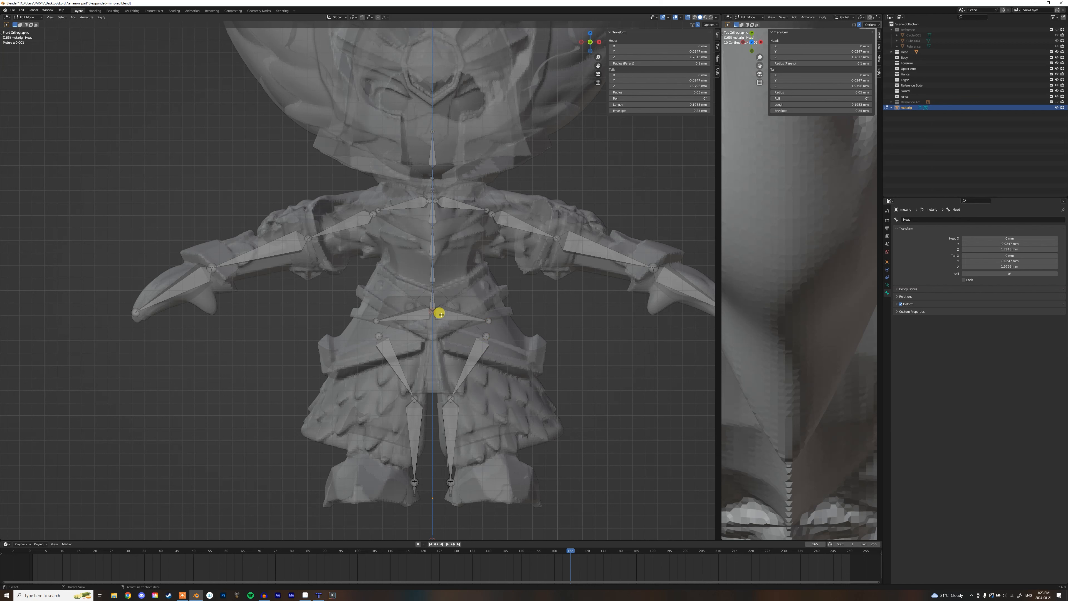
{"action": "key", "text": "g"}
{"action": "key", "text": "z"}
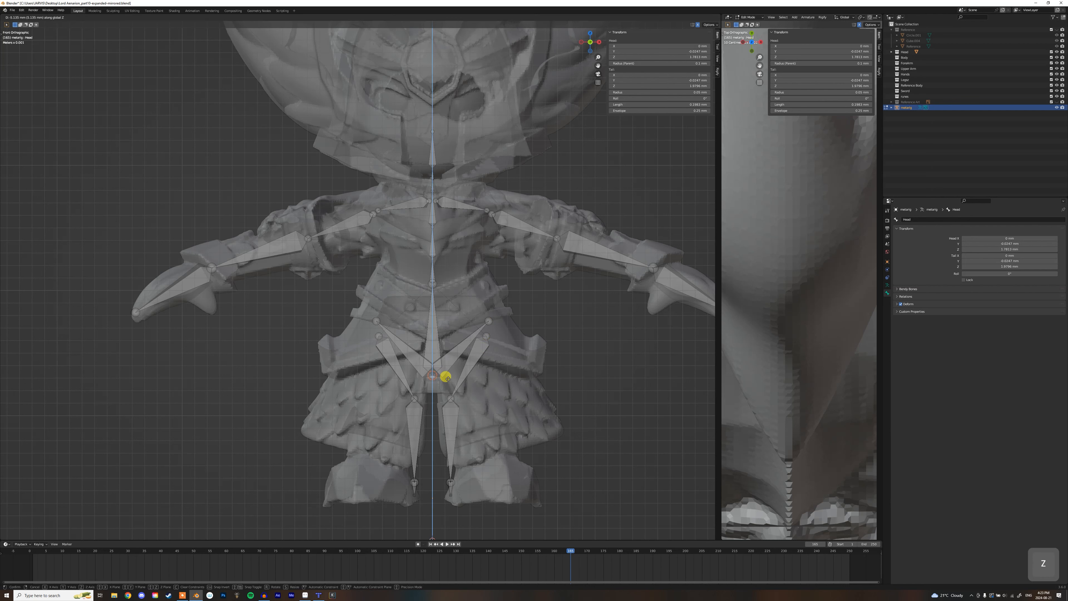
{"action": "left_click", "coordinate": [430, 373]}
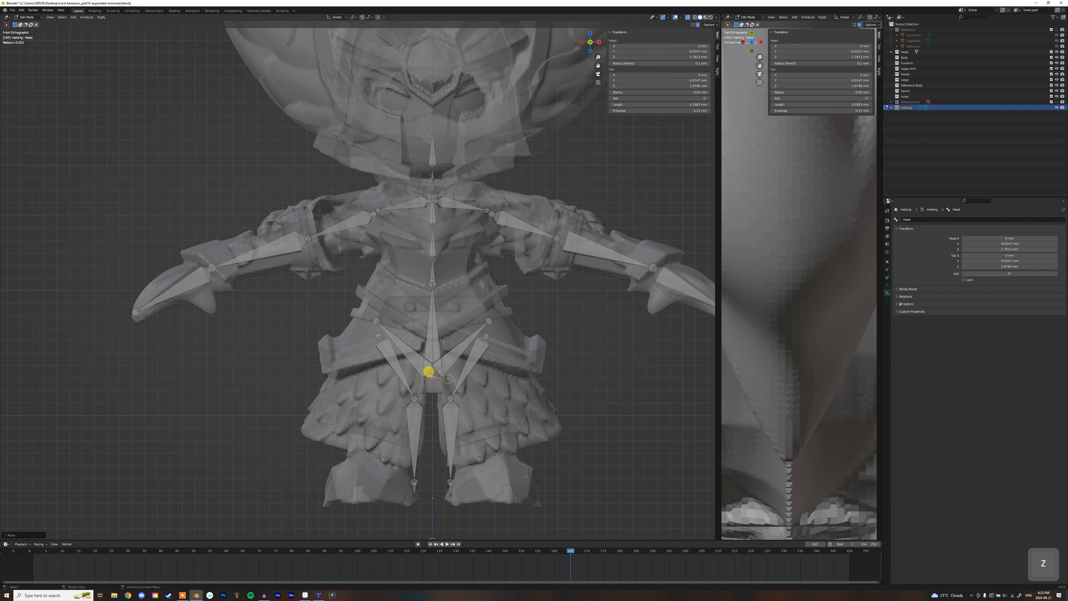
{"action": "key", "text": "g"}
{"action": "right_click", "coordinate": [435, 374]}
{"action": "key", "text": "g"}
{"action": "key", "text": "z"}
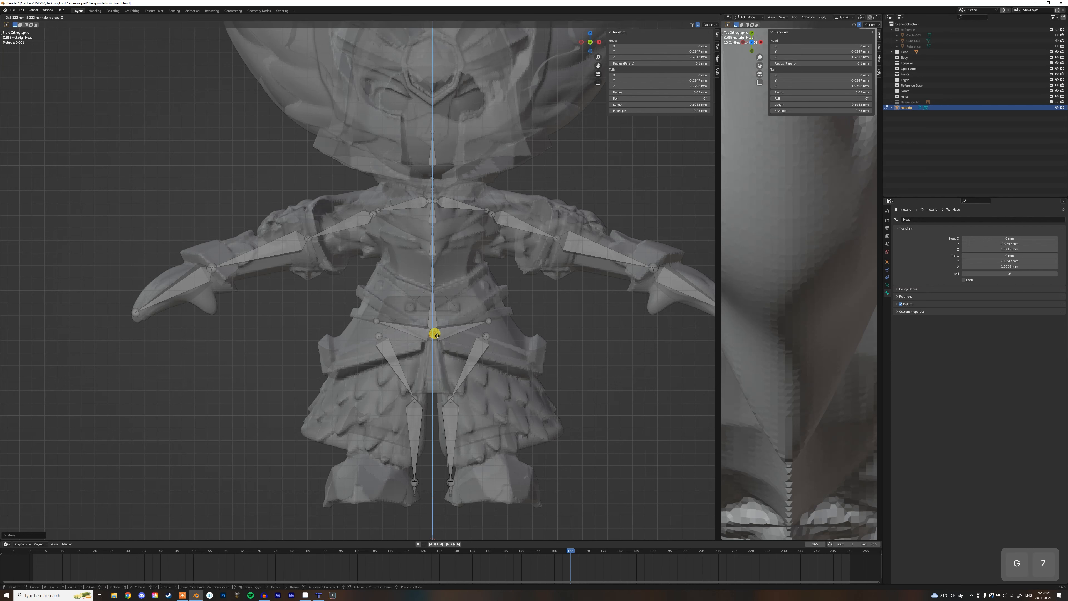
{"action": "left_click", "coordinate": [436, 335]}
{"action": "key", "text": "g"}
{"action": "key", "text": "z"}
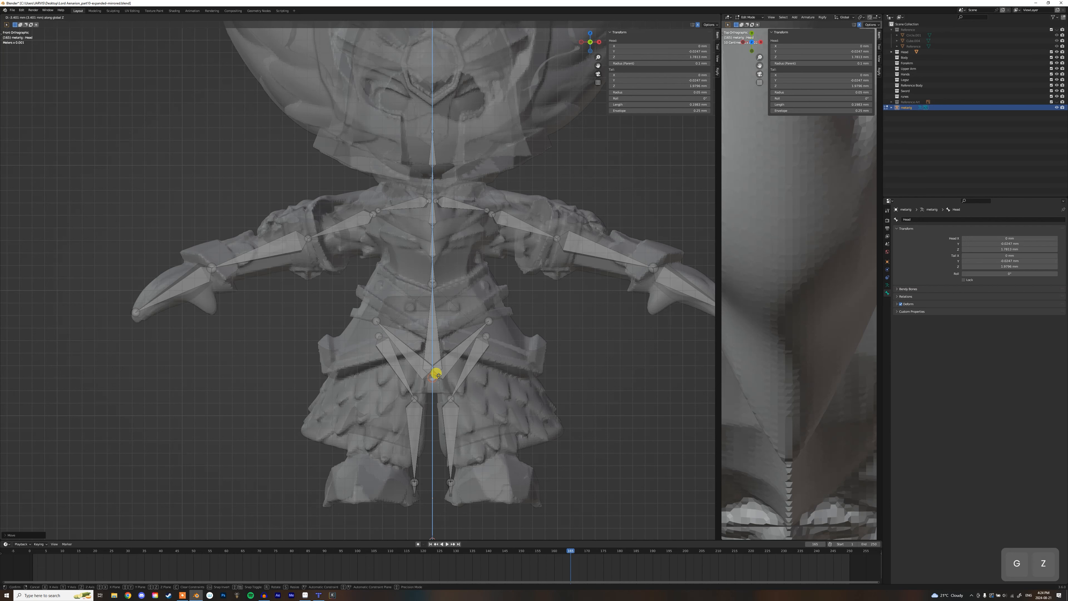
{"action": "left_click", "coordinate": [437, 375]}
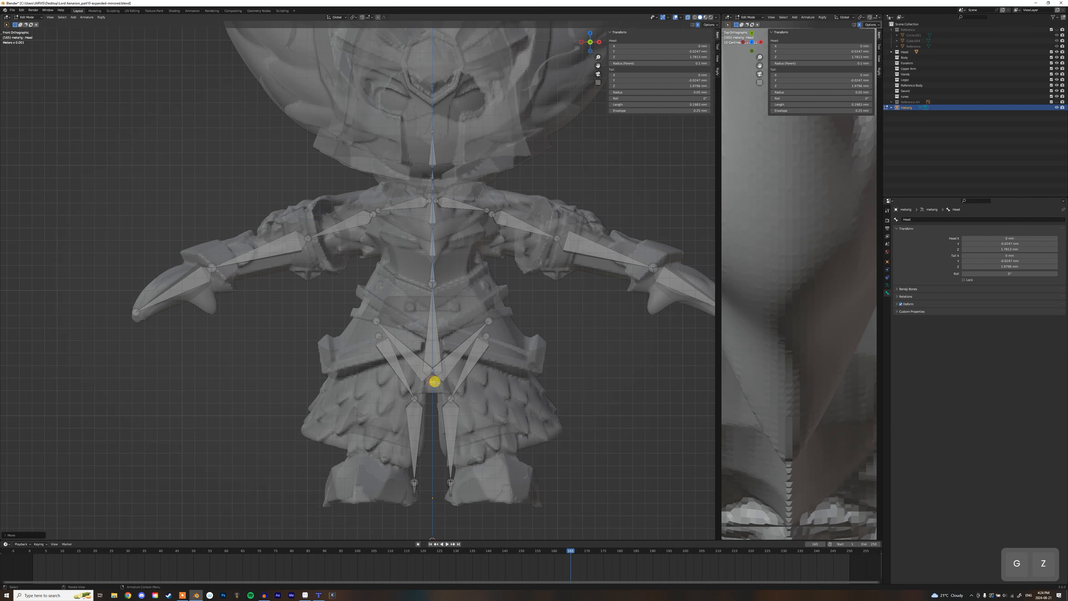
- Move the left knee joint outward so it sits beneath the hip, inside the leg armor
{"action": "left_click_drag", "start_coordinate": [464, 390], "coordinate": [443, 407]}
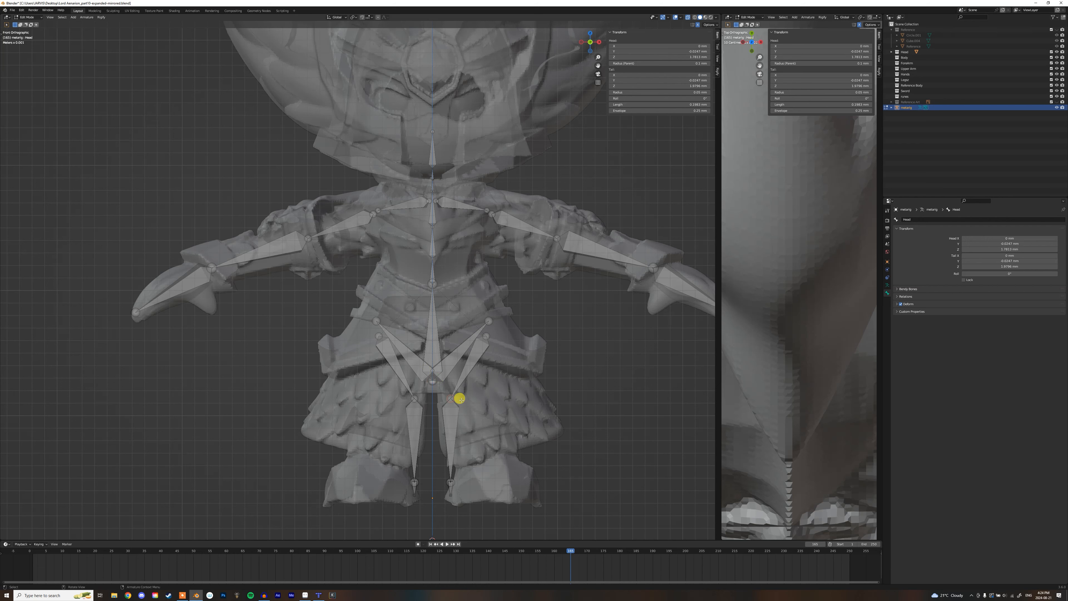
{"action": "key", "text": "g"}
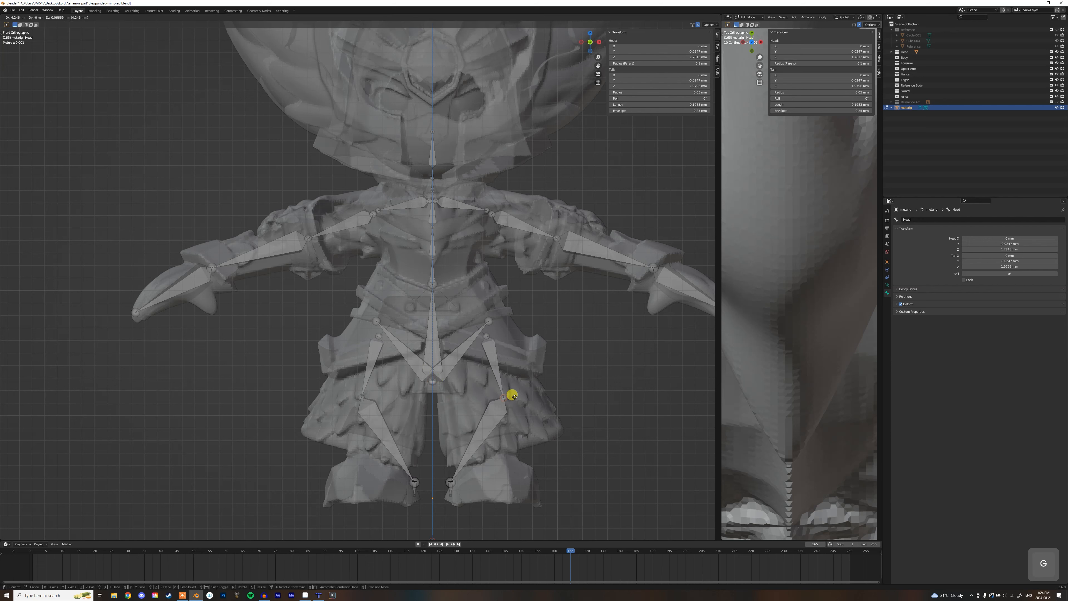
{"action": "left_click", "coordinate": [496, 393]}
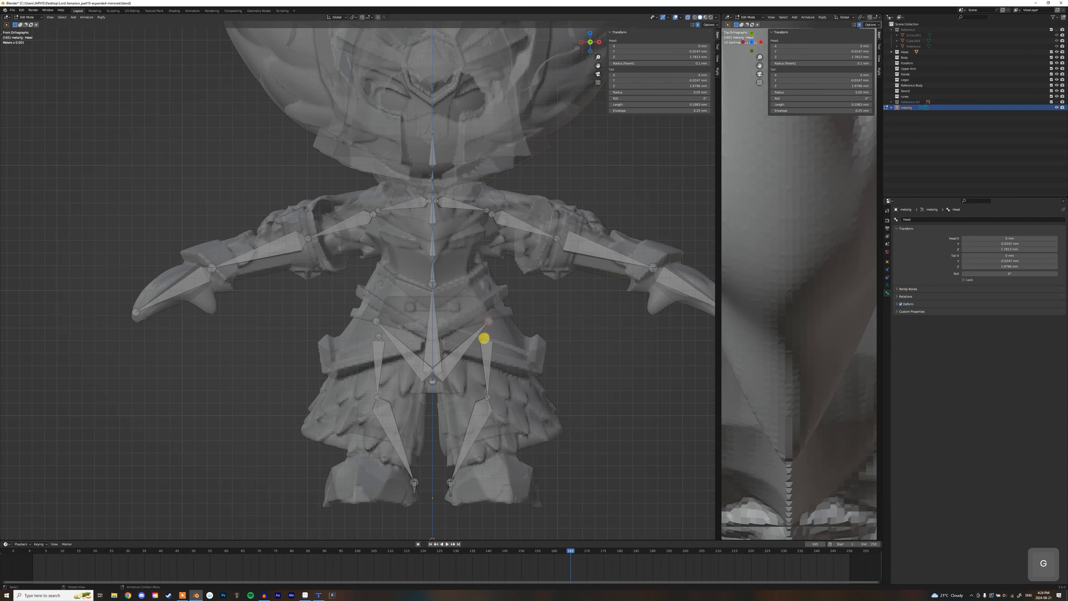
- Shift the left pelvis bone's outer end and the thigh's top joint inward and down, lowering the thigh's top slightly further
{"action": "key", "text": "g"}
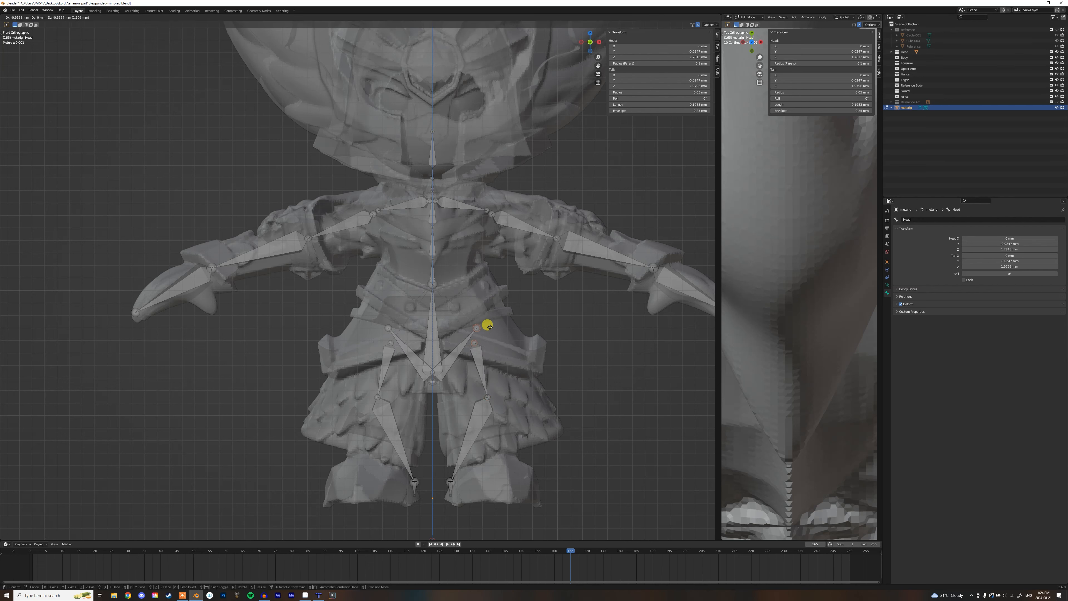
{"action": "left_click", "coordinate": [486, 329]}
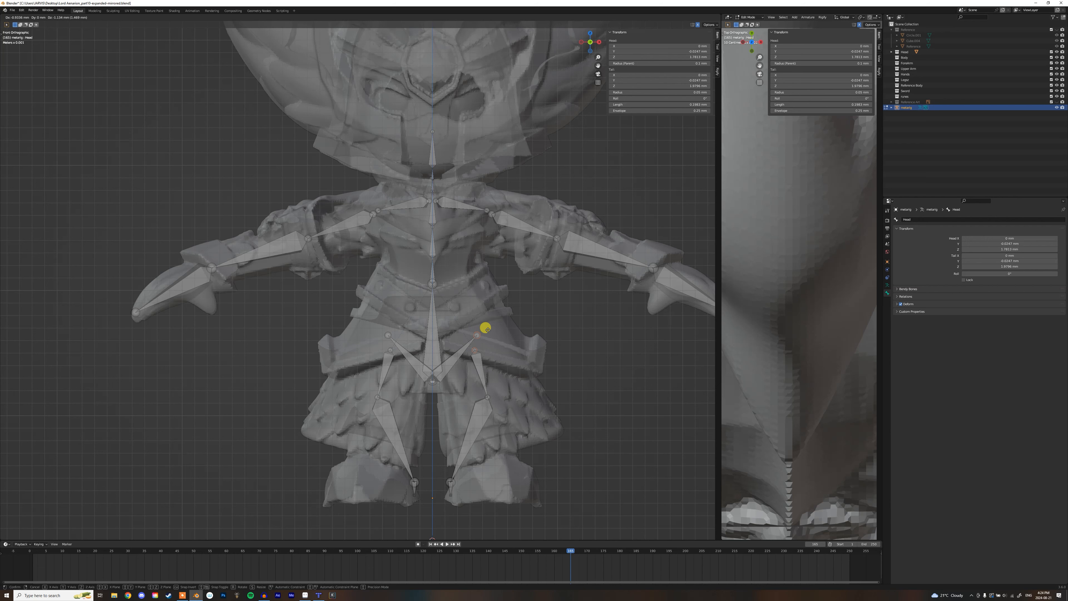
{"action": "key", "text": "g"}
{"action": "left_click", "coordinate": [488, 339]}
{"action": "left_click_drag", "start_coordinate": [484, 345], "coordinate": [470, 357]}
{"action": "key", "text": "g"}
{"action": "left_click", "coordinate": [481, 387]}
- Nudge the left knee joint slightly inward and move the ankle joint outward and down into the middle of the boot
{"action": "left_click_drag", "start_coordinate": [494, 393], "coordinate": [477, 406]}
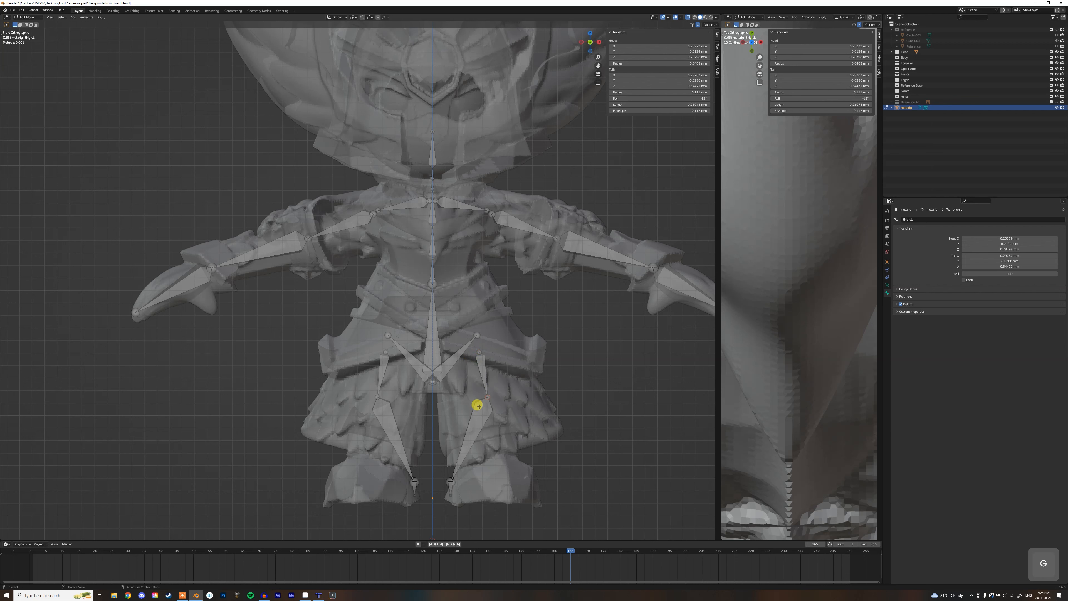
{"action": "left_click_drag", "start_coordinate": [484, 343], "coordinate": [475, 356]}
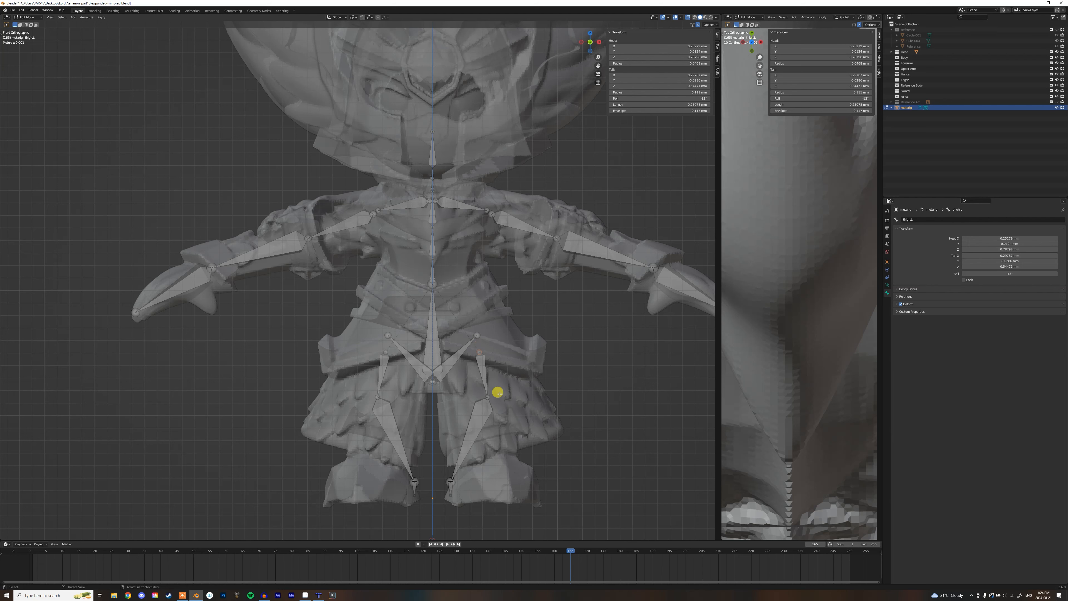
{"action": "key", "text": "g"}
{"action": "right_click", "coordinate": [468, 403]}
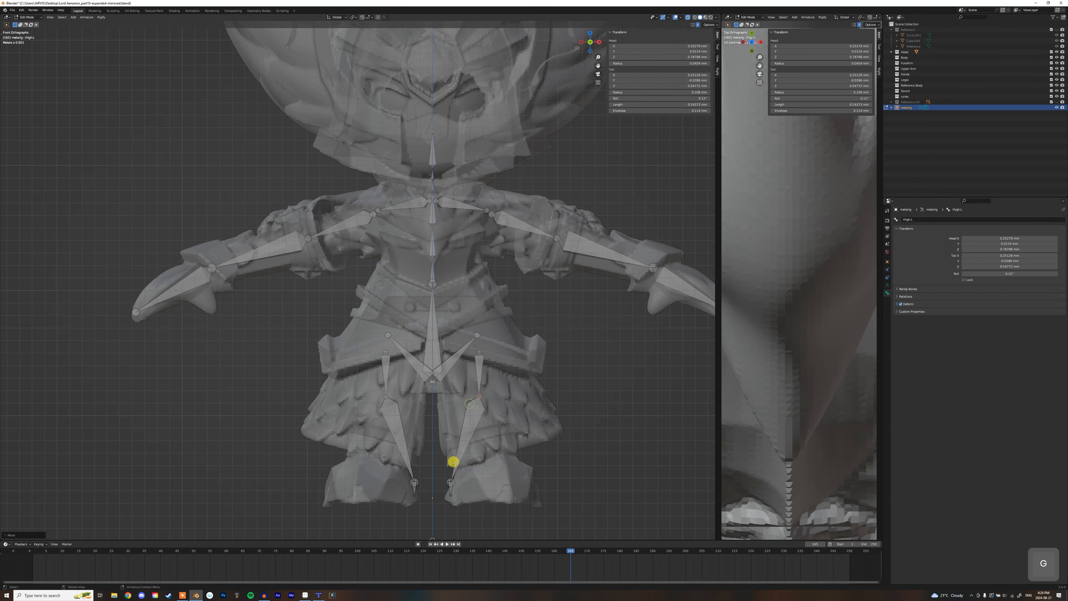
{"action": "left_click_drag", "start_coordinate": [471, 473], "coordinate": [440, 483]}
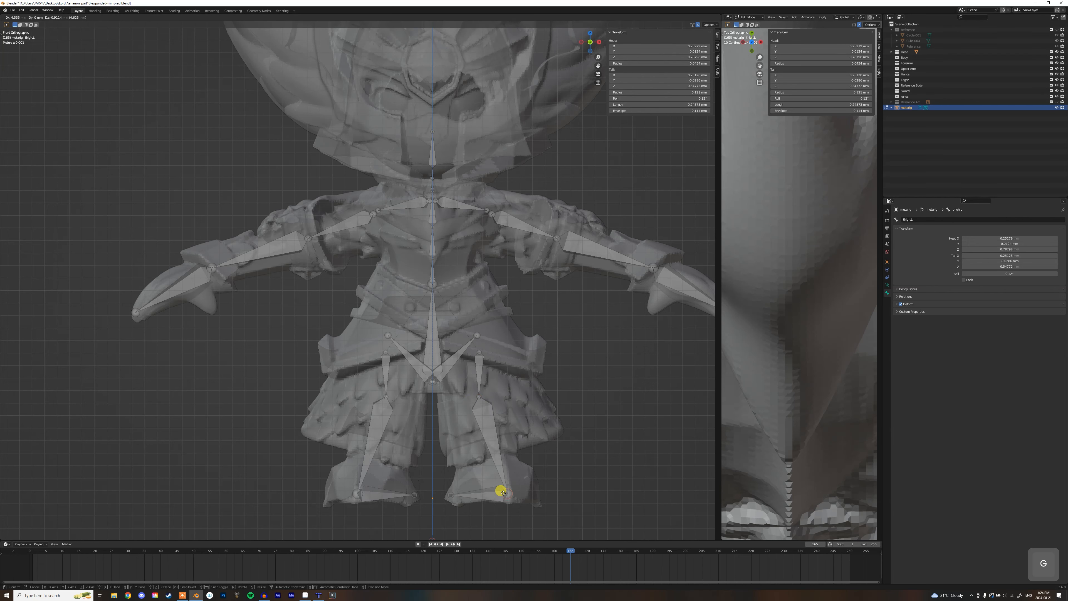
{"action": "left_click", "coordinate": [495, 493]}
- Fine-tune the left knee, the thigh's top and the pelvis bone's outer end so the leg bones run through the leg's middle
{"action": "left_click_drag", "start_coordinate": [492, 387], "coordinate": [472, 407]}
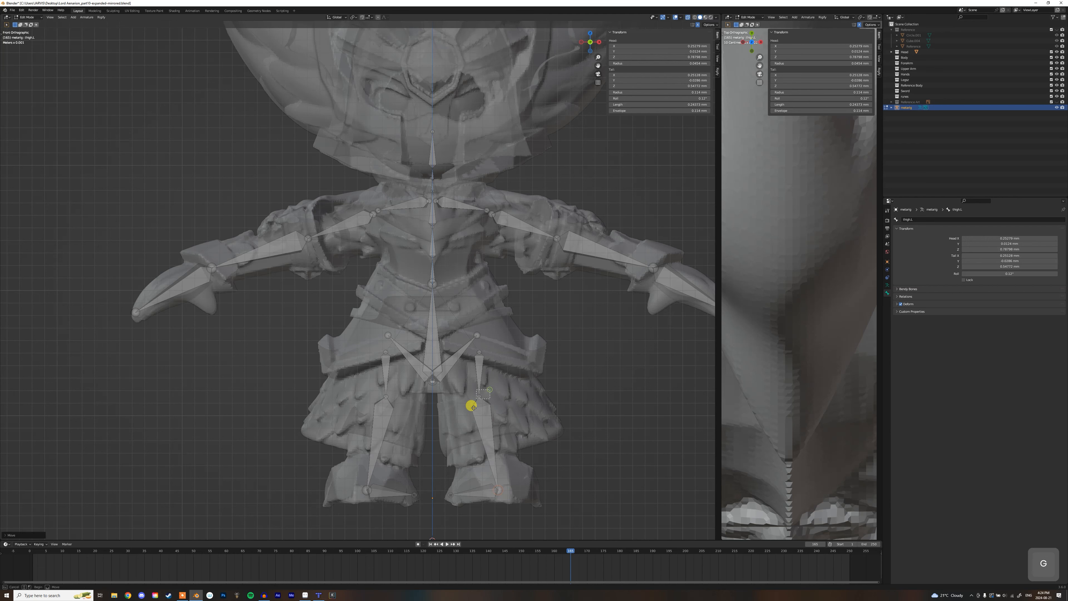
{"action": "key", "text": "g"}
{"action": "left_click", "coordinate": [482, 408]}
{"action": "left_click_drag", "start_coordinate": [485, 347], "coordinate": [477, 401]}
{"action": "key", "text": "g"}
{"action": "left_click", "coordinate": [471, 361]}
{"action": "key", "text": "g"}
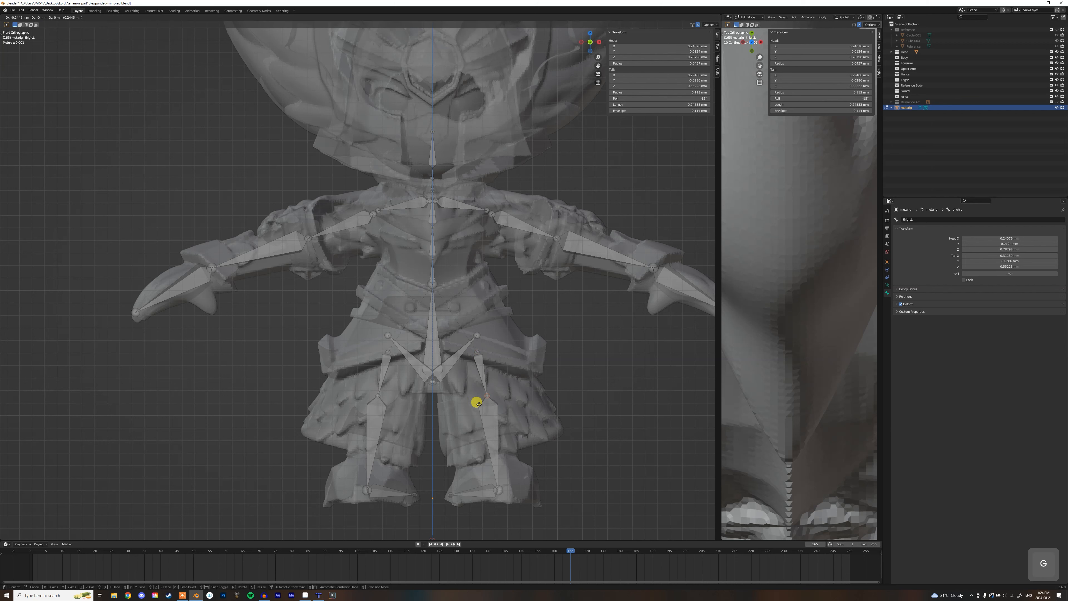
{"action": "left_click", "coordinate": [472, 351]}
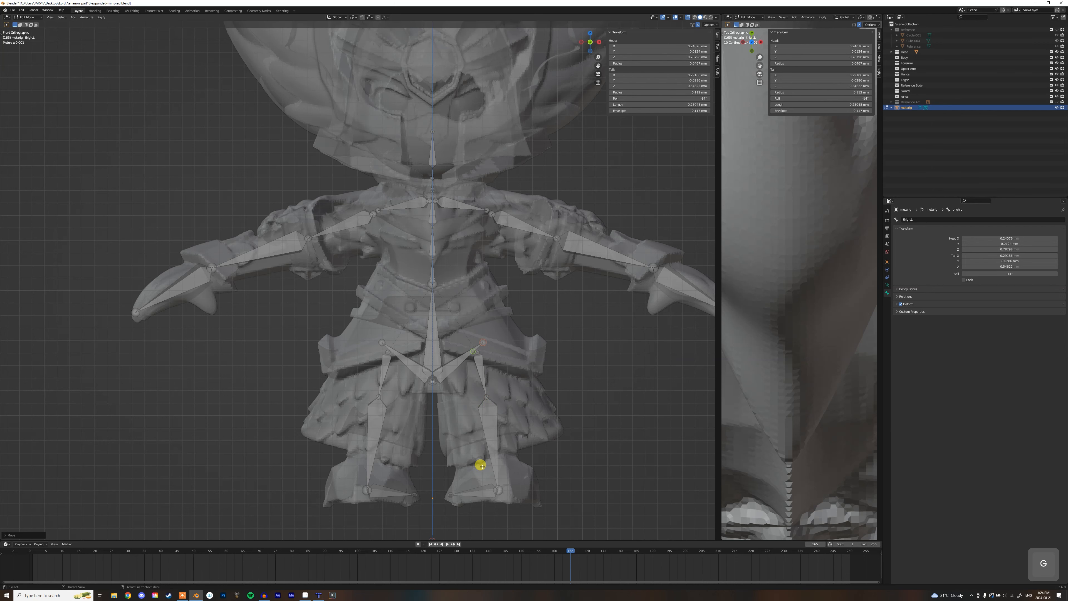
- Move the left foot bone's end outward under the ankle, checking its alignment with the boot in the front and side views
{"action": "left_click_drag", "start_coordinate": [457, 495], "coordinate": [438, 504]}
{"action": "key", "text": "KP_7"}
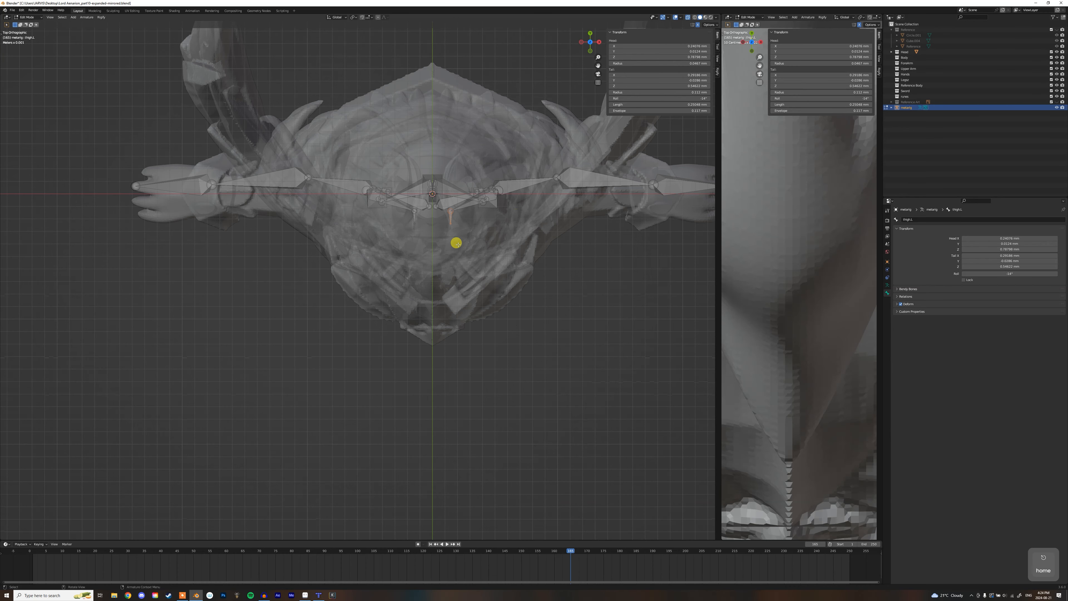
{"action": "key", "text": "KP_1"}
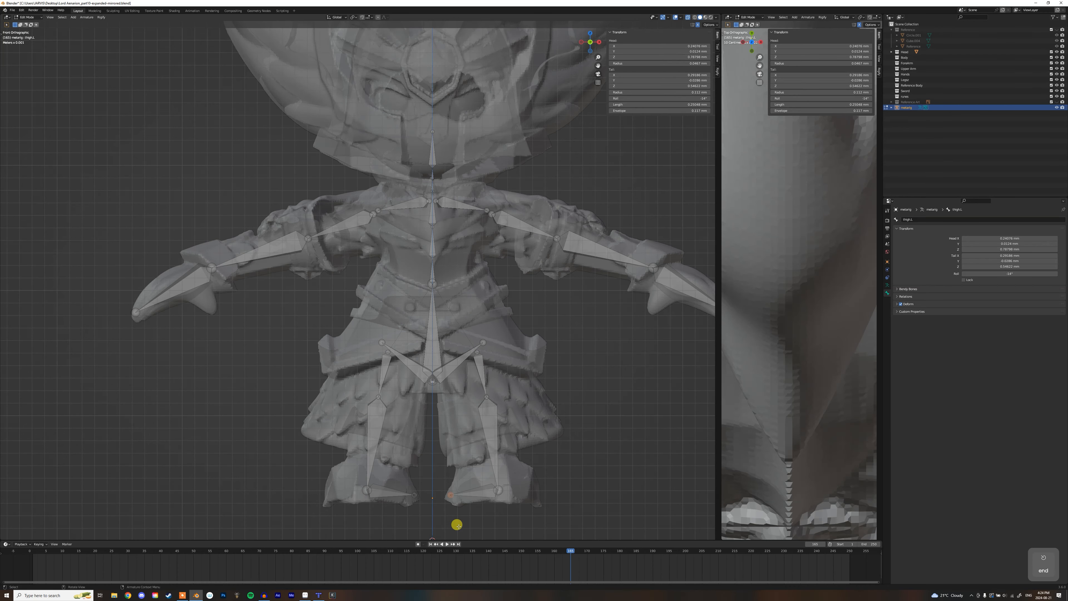
{"action": "key", "text": "g"}
{"action": "left_click", "coordinate": [507, 509]}
{"action": "key", "text": "KP_3"}
{"action": "key", "text": "g"}
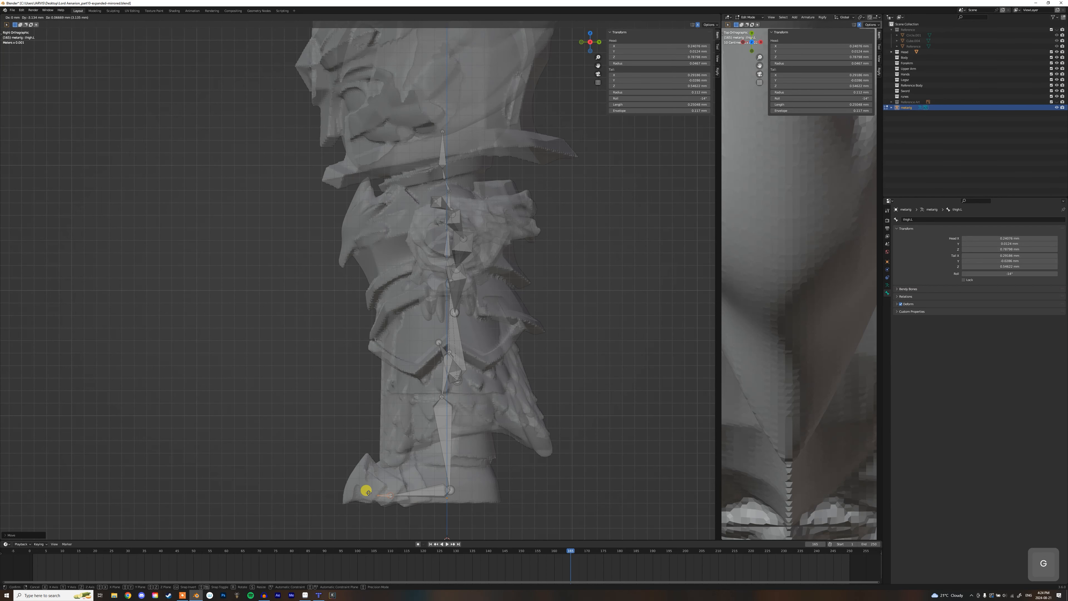
{"action": "left_click", "coordinate": [366, 490]}
- Extend the left toe bone's tip forward to the front point of the boot
{"action": "left_click_drag", "start_coordinate": [376, 483], "coordinate": [366, 505]}
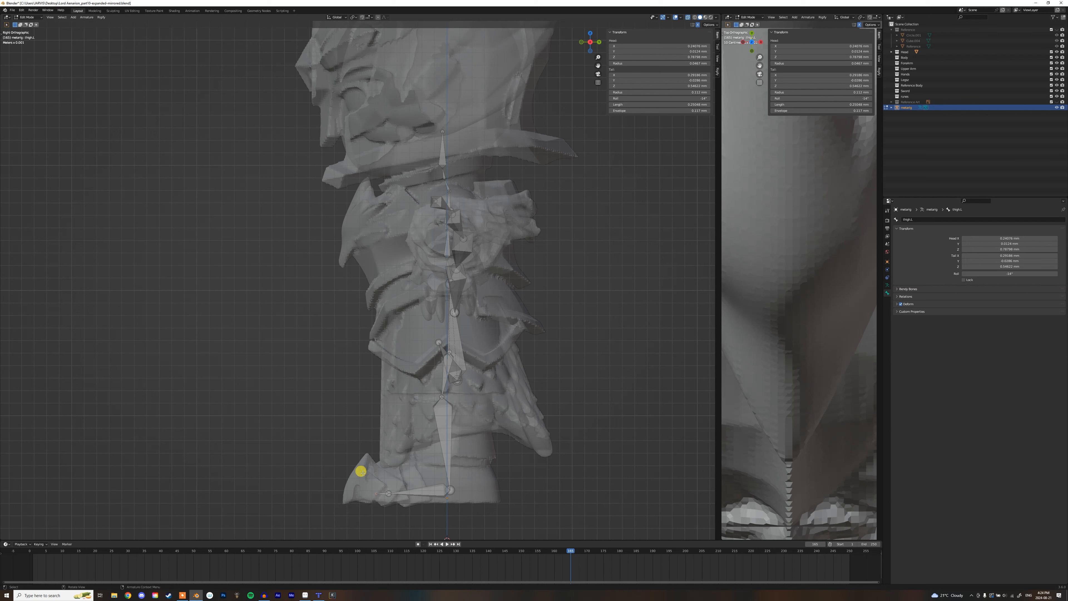
{"action": "key", "text": "g"}
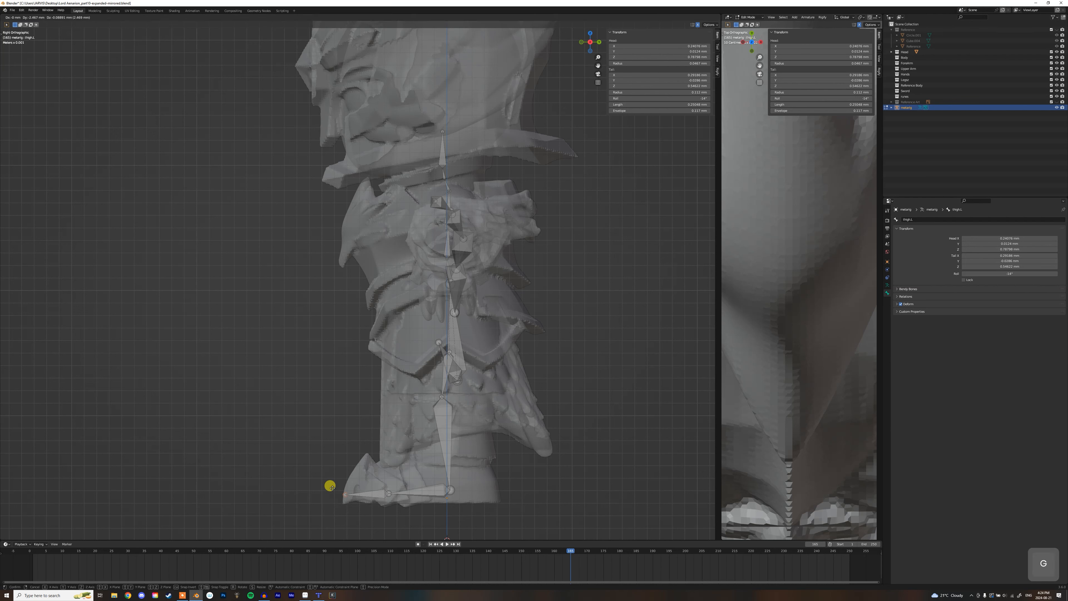
{"action": "left_click", "coordinate": [331, 486]}
{"action": "middle_click_drag", "start_coordinate": [439, 470], "coordinate": [474, 405]}
{"action": "key", "text": "KP_1"}
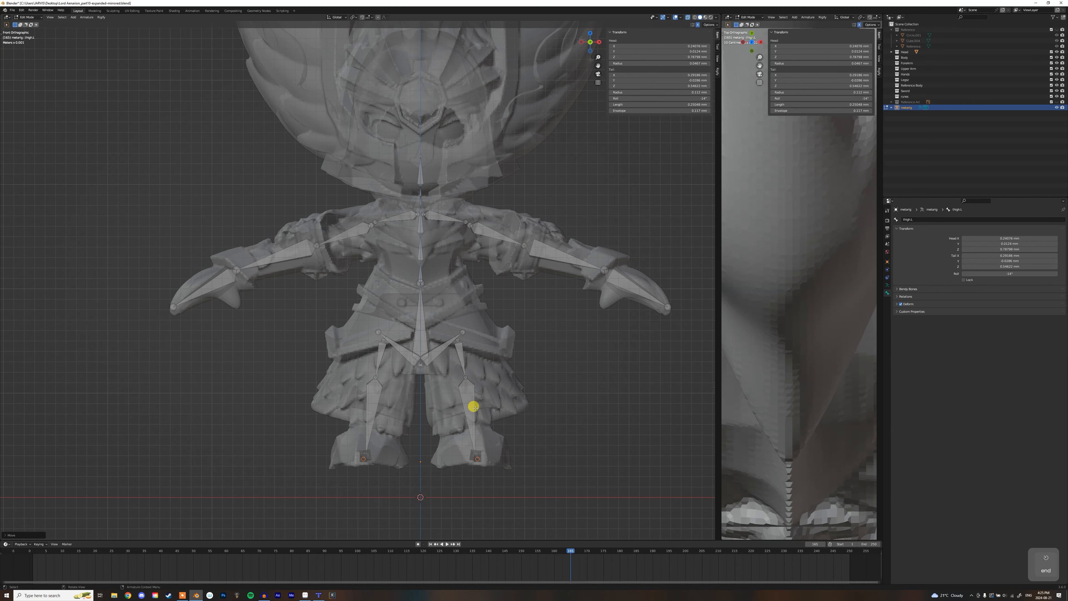
- Lower the two lower spine joints along the Z axis to the belt and the waist, spacing the spine bones evenly
{"action": "left_click", "coordinate": [420, 283]}
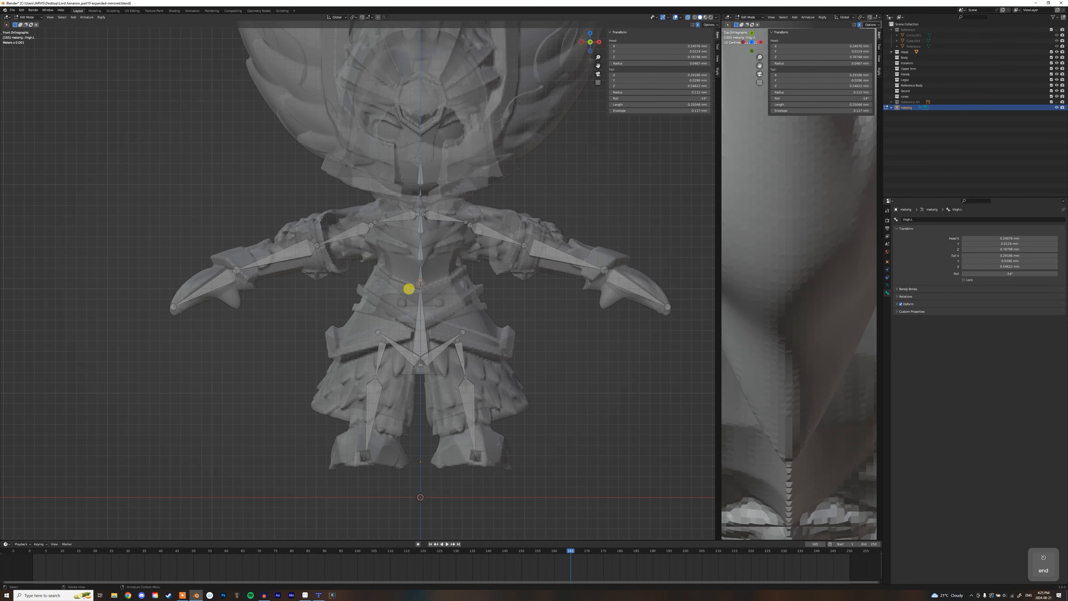
{"action": "key", "text": "g"}
{"action": "key", "text": "z"}
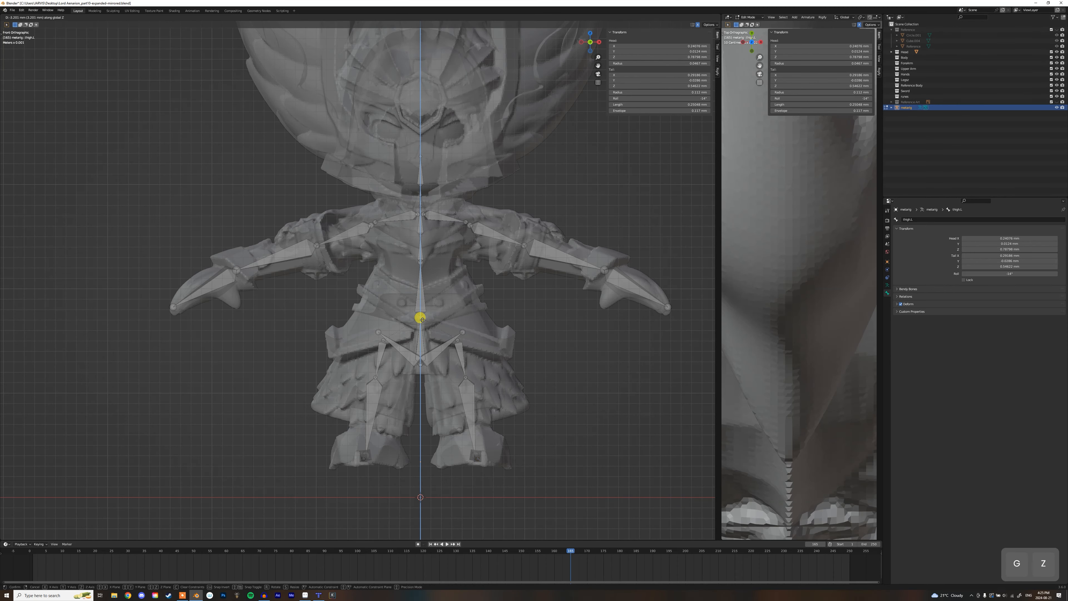
{"action": "left_click", "coordinate": [410, 280]}
{"action": "key", "text": "g"}
{"action": "key", "text": "z"}
{"action": "left_click", "coordinate": [428, 271]}
{"action": "left_click", "coordinate": [430, 269]}
{"action": "key", "text": "g"}
{"action": "key", "text": "z"}
{"action": "left_click", "coordinate": [405, 286]}
{"action": "left_click", "coordinate": [428, 321]}
{"action": "key", "text": "g"}
{"action": "key", "text": "z"}
{"action": "left_click", "coordinate": [416, 323]}
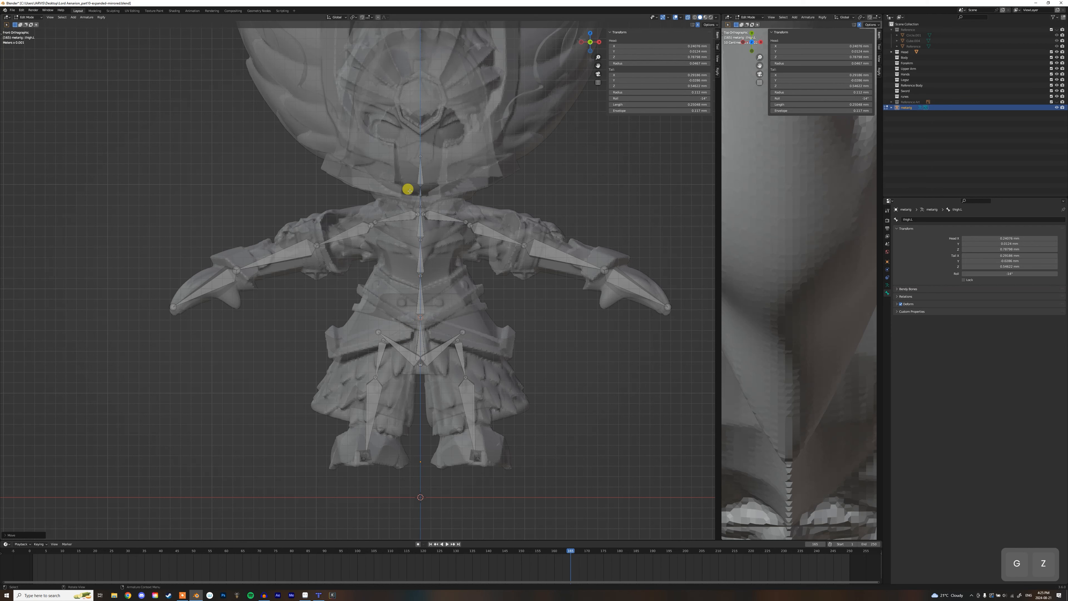
- Raise the head bone's tip along the Z axis into the crest at the top of the helmet
{"action": "left_click", "coordinate": [415, 161]}
{"action": "key", "text": "End"}
{"action": "middle_click_drag", "start_coordinate": [451, 146], "coordinate": [446, 408], "text": "shift"}
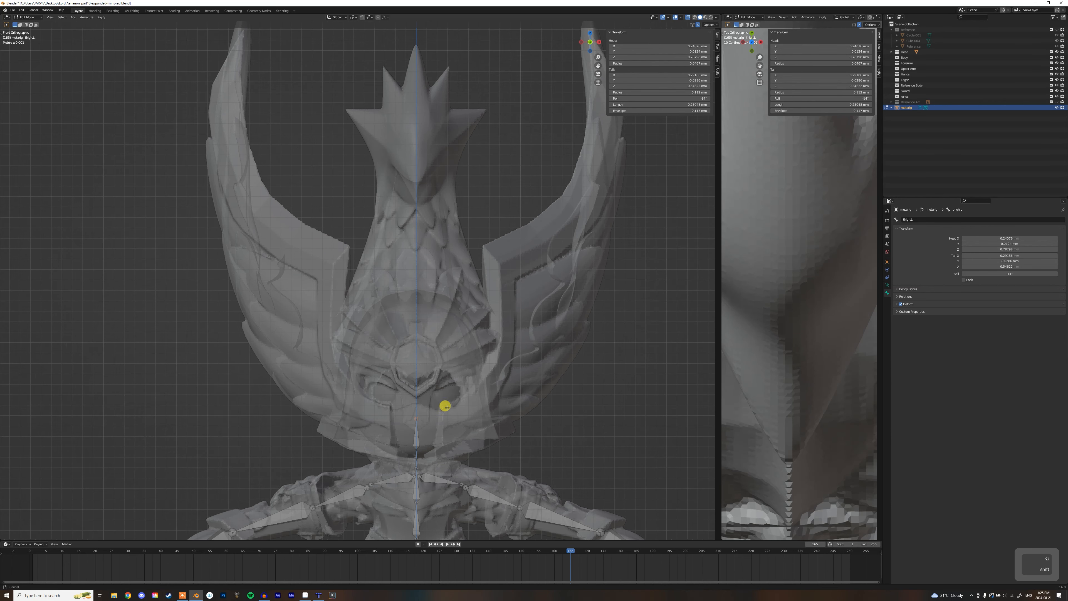
{"action": "key", "text": "s"}
{"action": "left_click", "coordinate": [422, 377]}
{"action": "key", "text": "g"}
{"action": "key", "text": "z"}
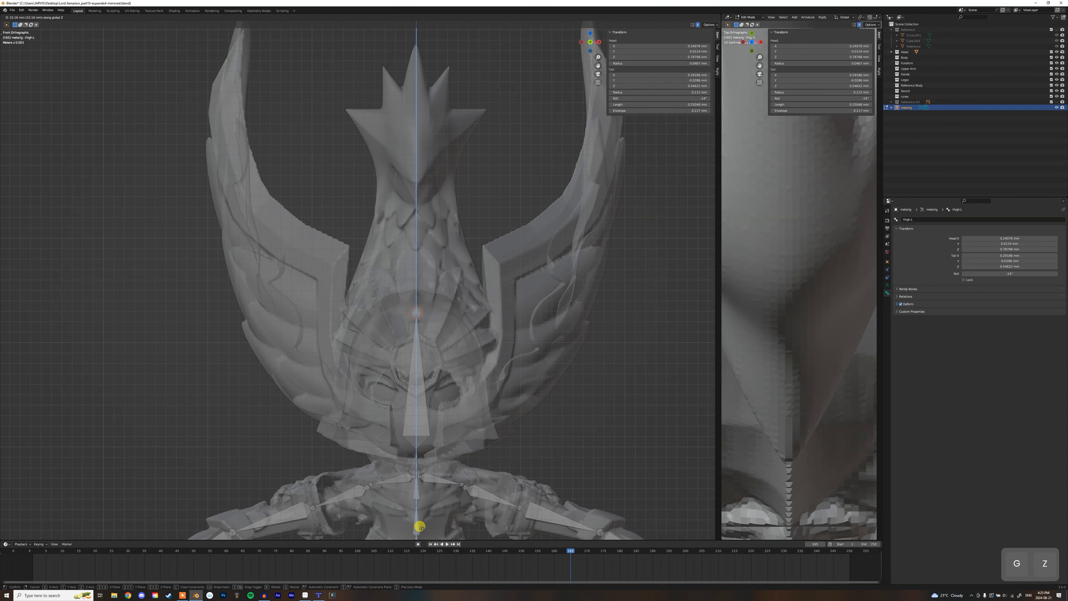
{"action": "left_click", "coordinate": [428, 350]}
- Adjust the joint between the neck and head bones beneath the helmet in the side view
{"action": "scroll", "coordinate": [478, 437], "scroll_direction": "down", "scroll_amount": 2}
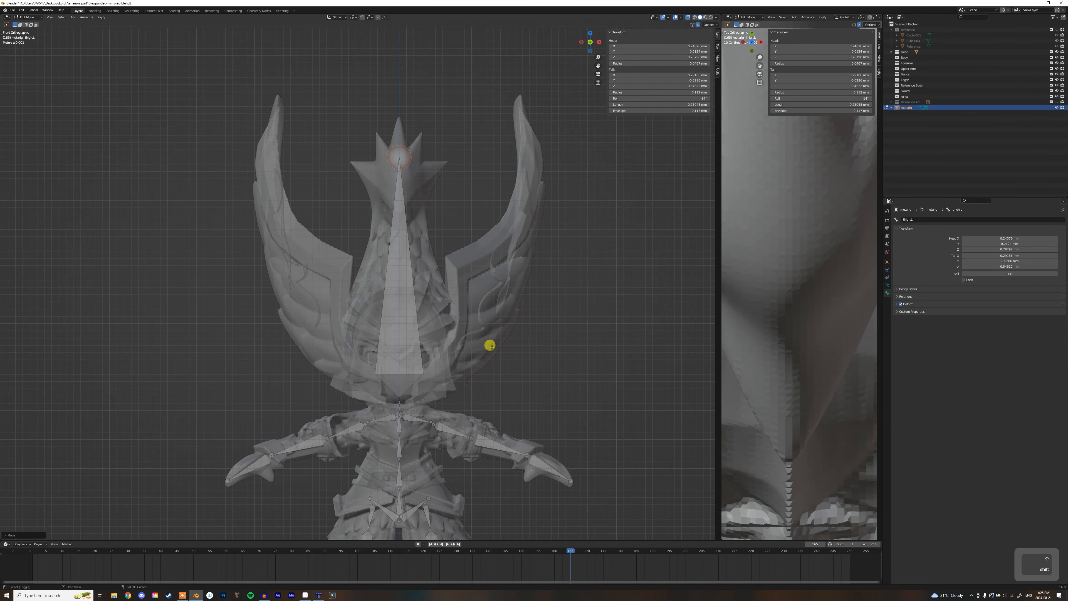
{"action": "middle_click_drag", "start_coordinate": [489, 344], "coordinate": [501, 249], "text": "shift"}
{"action": "key", "text": "KP_3"}
{"action": "scroll", "coordinate": [421, 311], "scroll_direction": "up", "scroll_amount": 3}
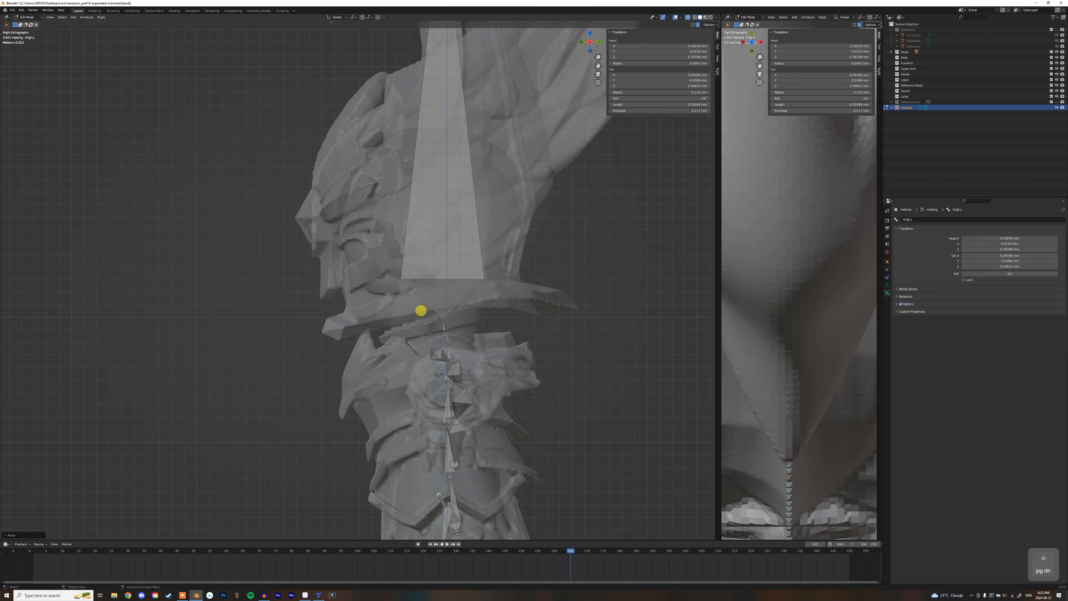
{"action": "scroll", "coordinate": [451, 327], "scroll_direction": "up", "scroll_amount": 2}
{"action": "key", "text": "g"}
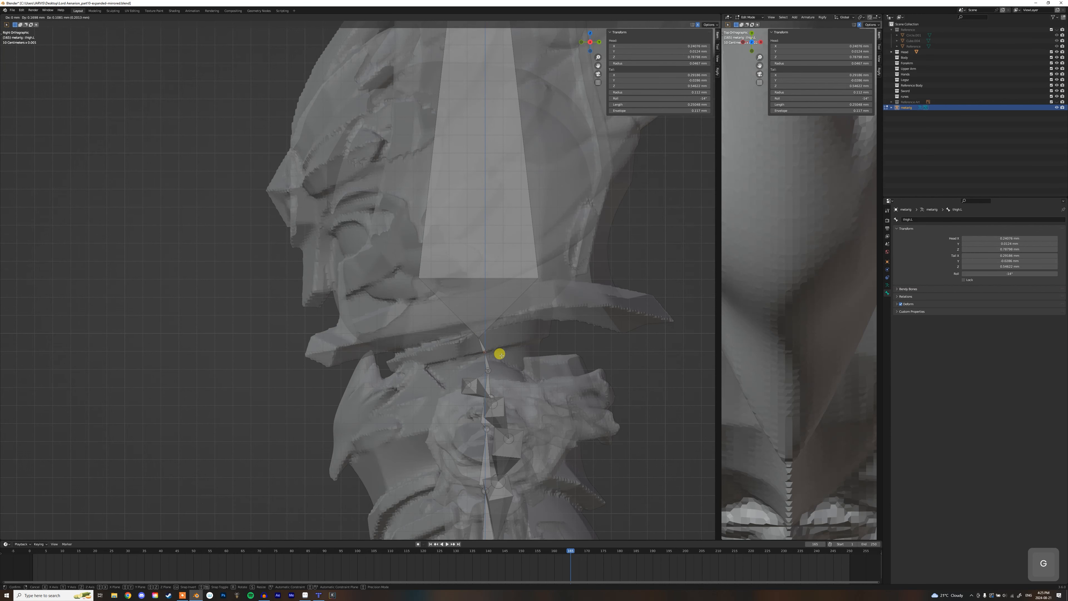
{"action": "left_click", "coordinate": [485, 377]}
- Align the left arm's joints with the sleeve's middle and place the hand bone's tip at the fingertips in the top view
{"action": "middle_click_drag", "start_coordinate": [474, 393], "coordinate": [543, 420]}
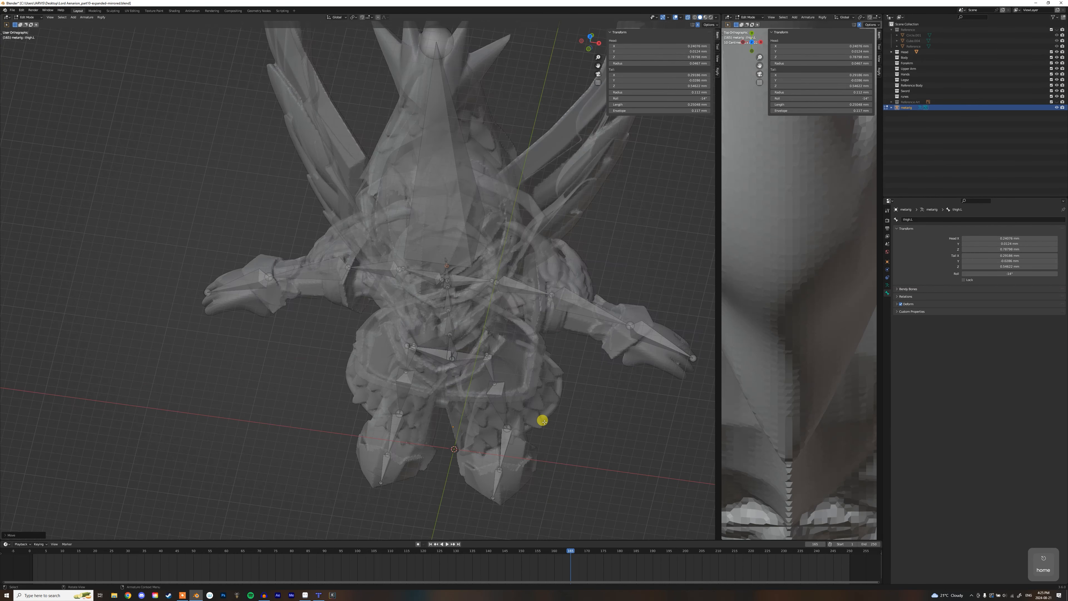
{"action": "key", "text": "KP_Home"}
{"action": "left_click_drag", "start_coordinate": [525, 179], "coordinate": [552, 220]}
{"action": "key", "text": "g"}
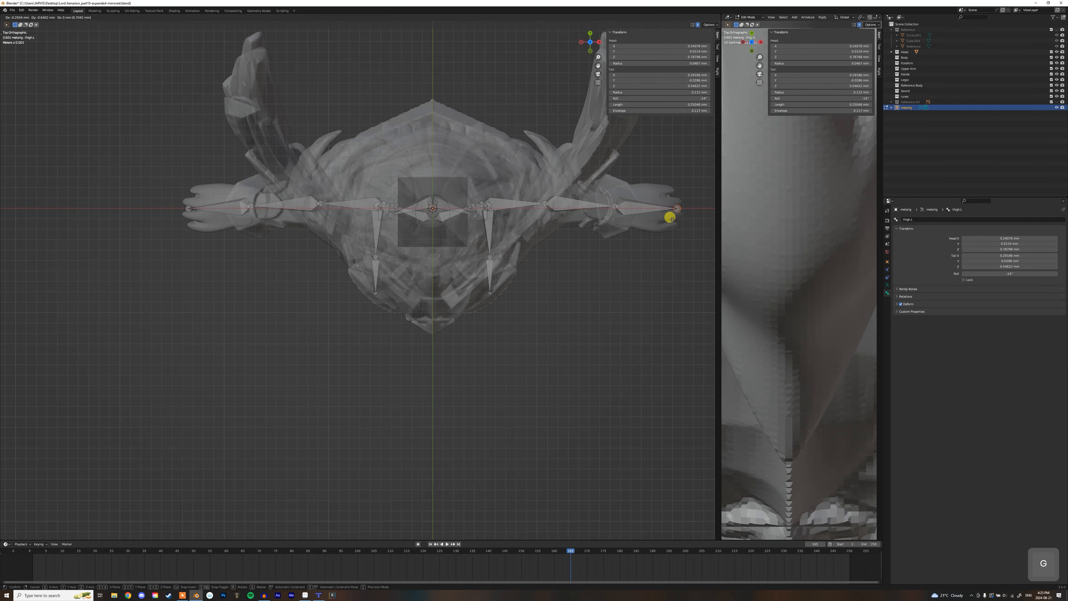
{"action": "left_click", "coordinate": [676, 219]}
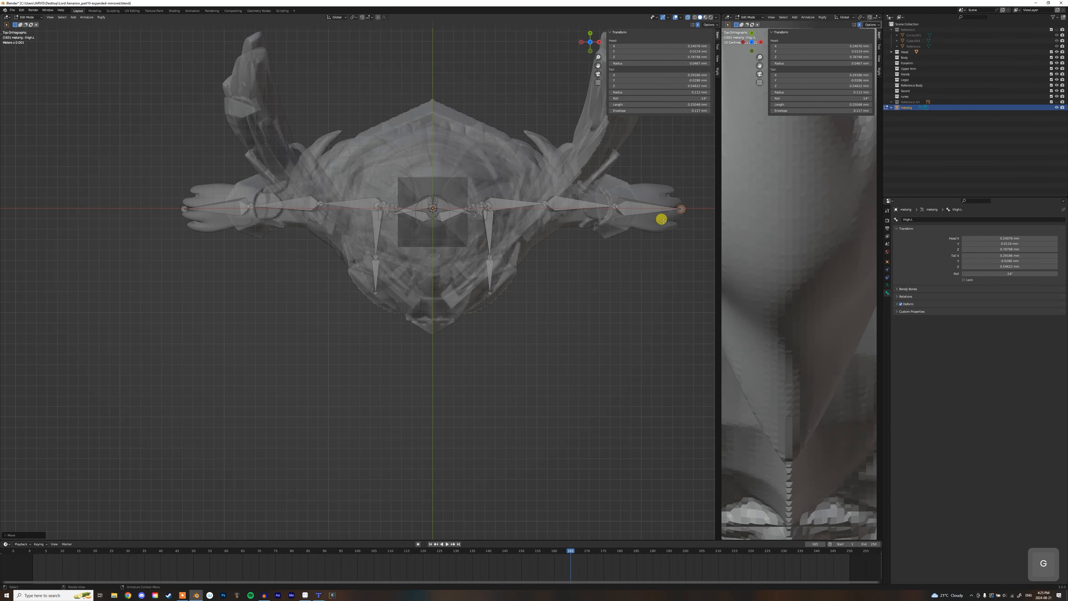
- Switch the fitted metarig from Edit Mode to Object Mode and deselect everything
{"action": "key", "text": "KP_1"}
{"action": "scroll", "coordinate": [452, 258], "scroll_direction": "down", "scroll_amount": 3}
{"action": "scroll", "coordinate": [448, 336], "scroll_direction": "up", "scroll_amount": 2}
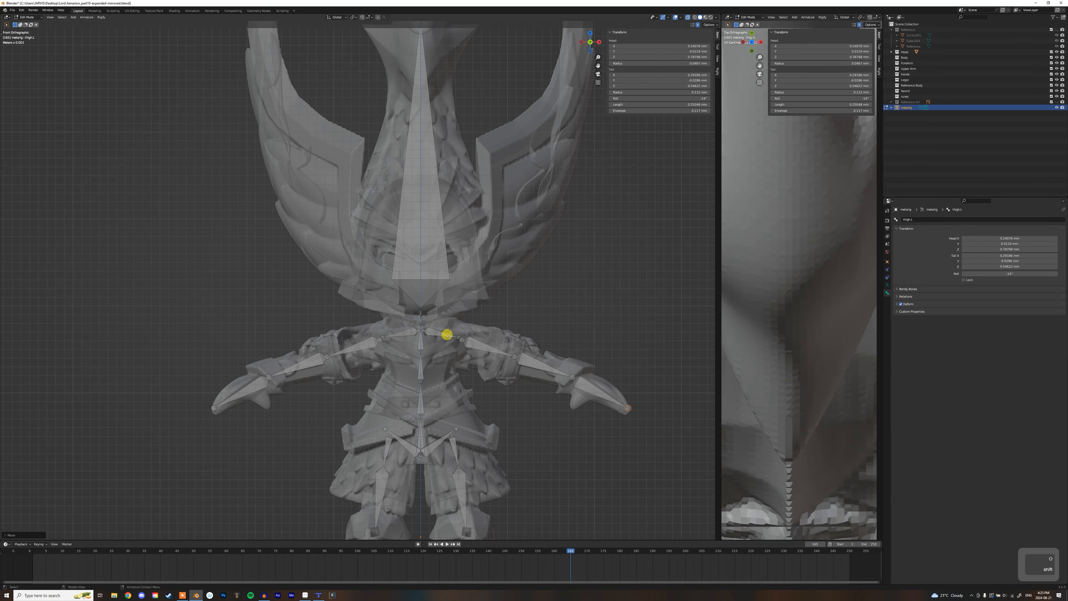
{"action": "middle_click_drag", "start_coordinate": [447, 336], "coordinate": [429, 296], "text": "shift"}
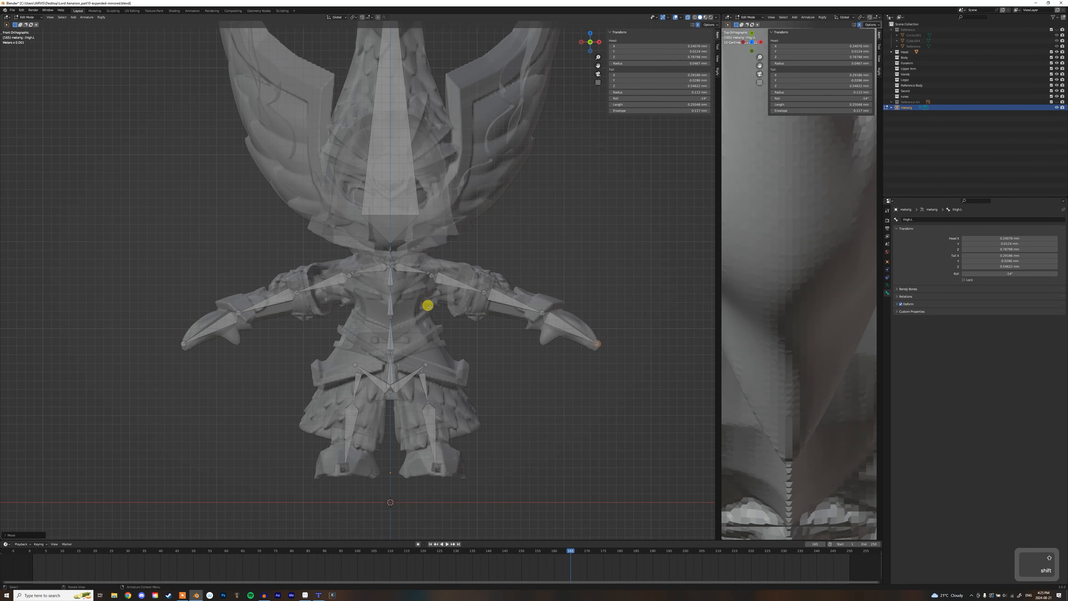
{"action": "scroll", "coordinate": [470, 334], "scroll_direction": "down", "scroll_amount": 2}
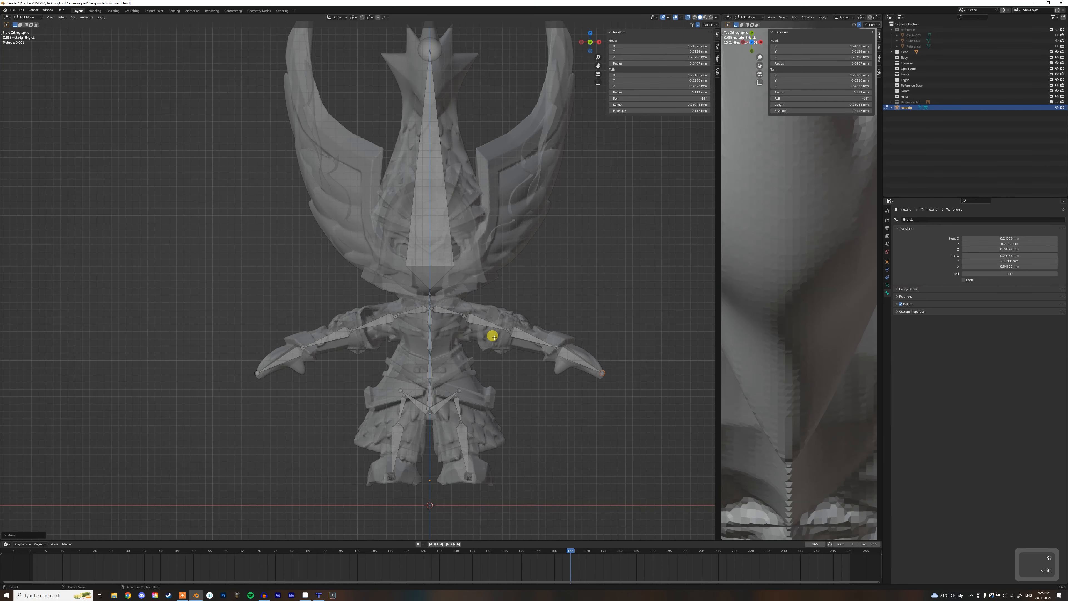
{"action": "middle_click_drag", "start_coordinate": [489, 398], "coordinate": [467, 343]}
{"action": "key", "text": "Tab"}
{"action": "left_click", "coordinate": [533, 274]}
{"action": "middle_click_drag", "start_coordinate": [534, 275], "coordinate": [522, 290]}
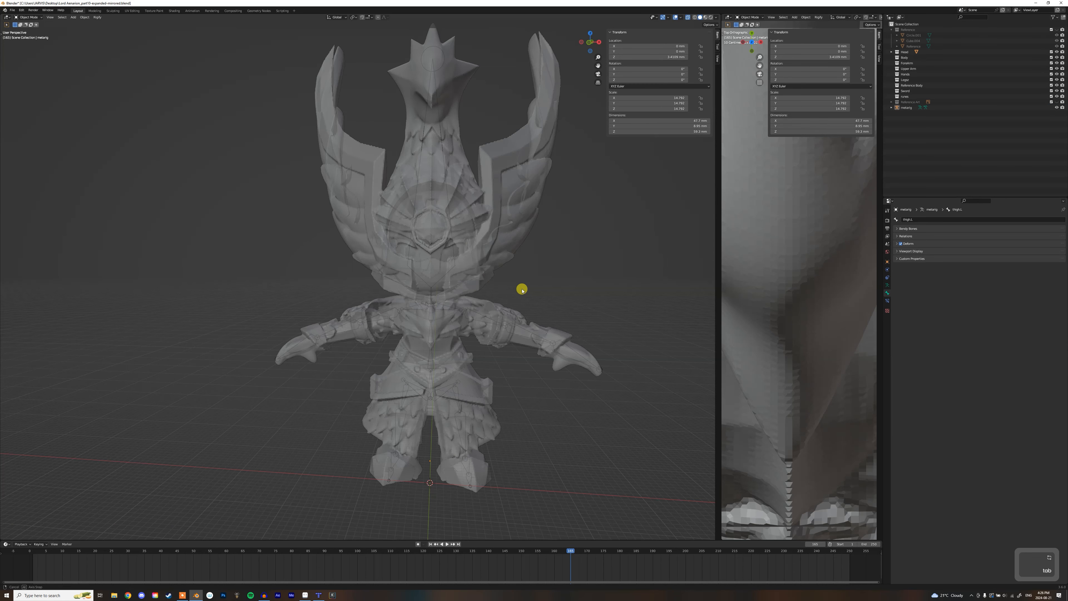
{"action": "middle_click_drag", "start_coordinate": [454, 292], "coordinate": [443, 314]}
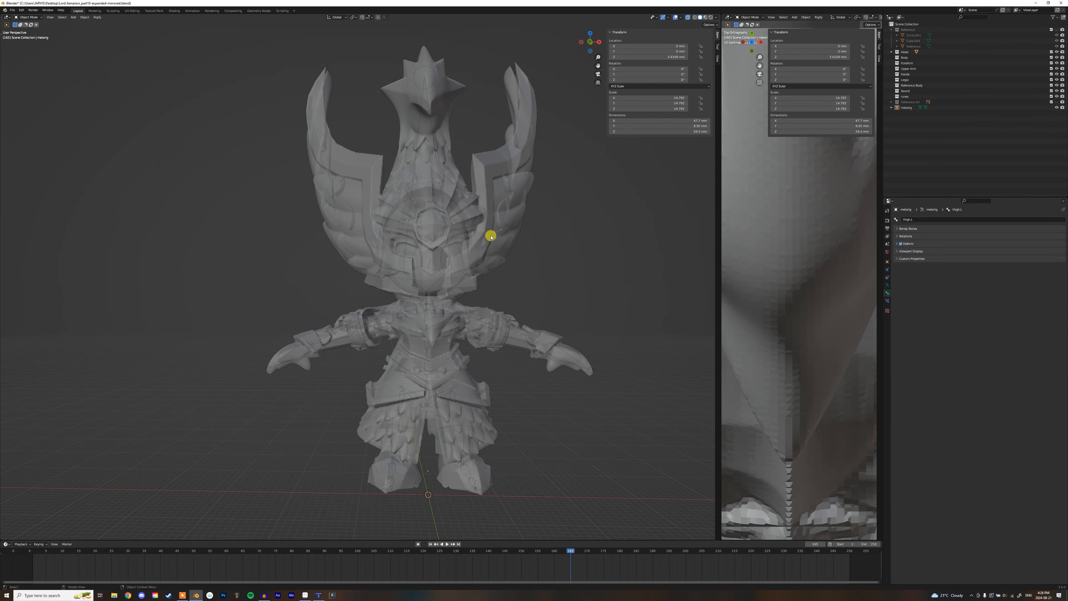
- Parent the character mesh to the metarig using Armature Deform With Automatic Weights
{"action": "left_click", "coordinate": [489, 321]}
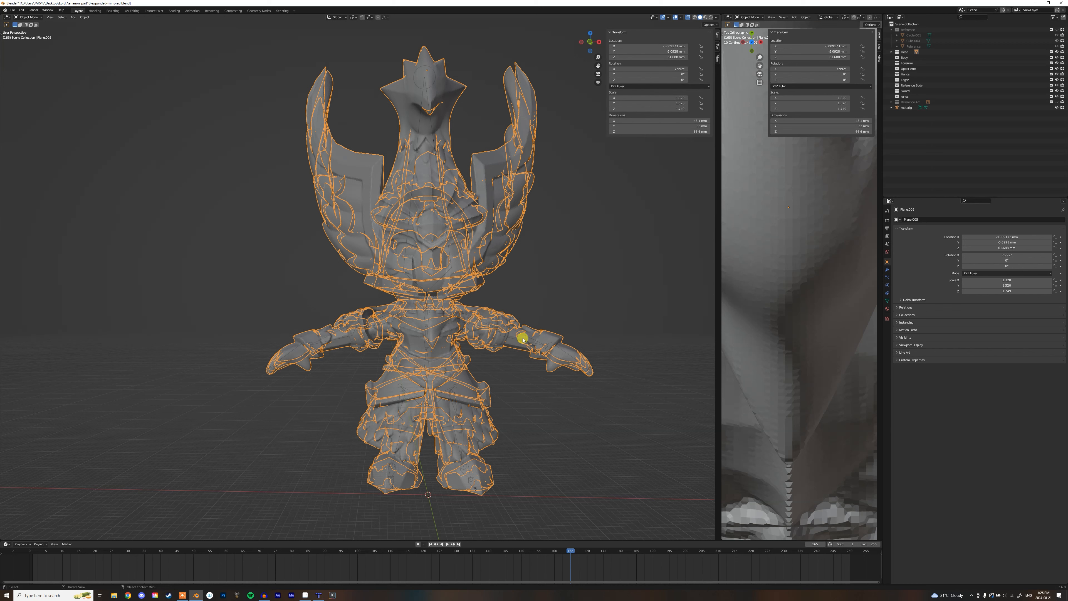
{"action": "key", "text": "shift"}
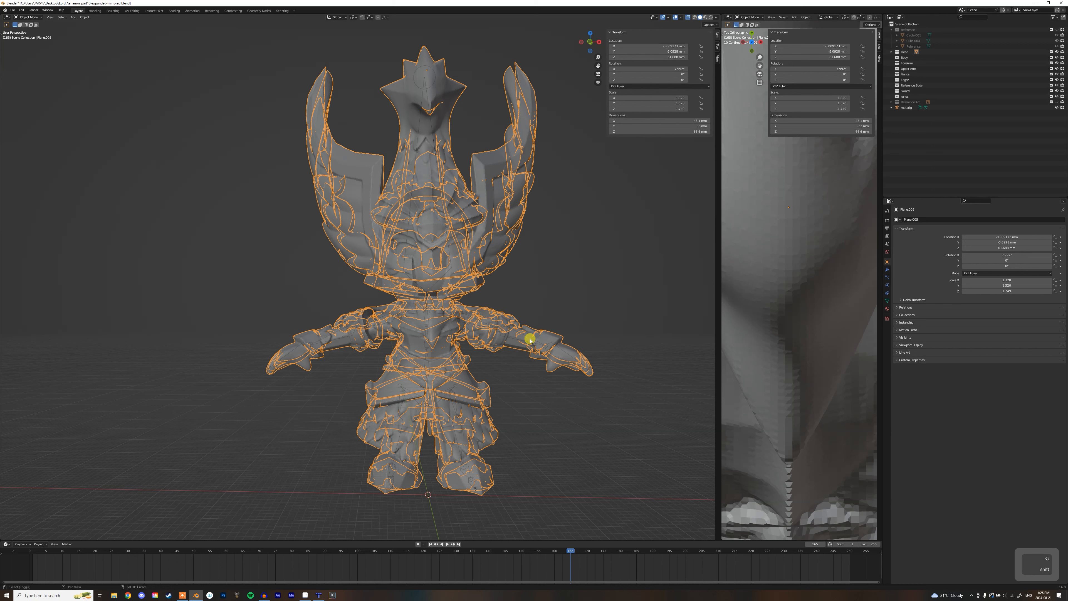
{"action": "left_click", "coordinate": [530, 337], "text": "shift"}
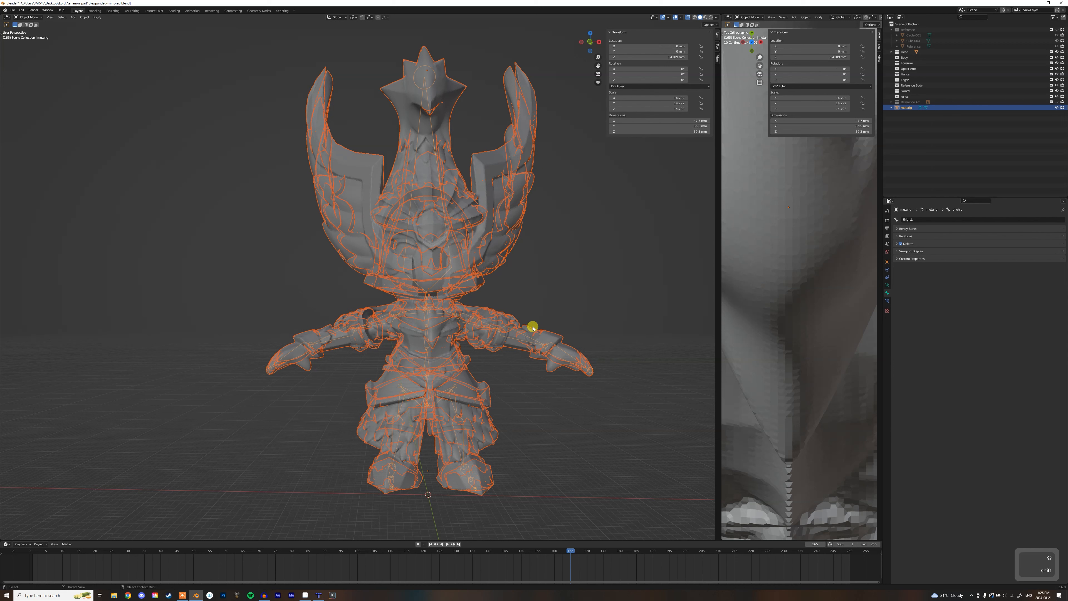
{"action": "key", "text": "ctrl"}
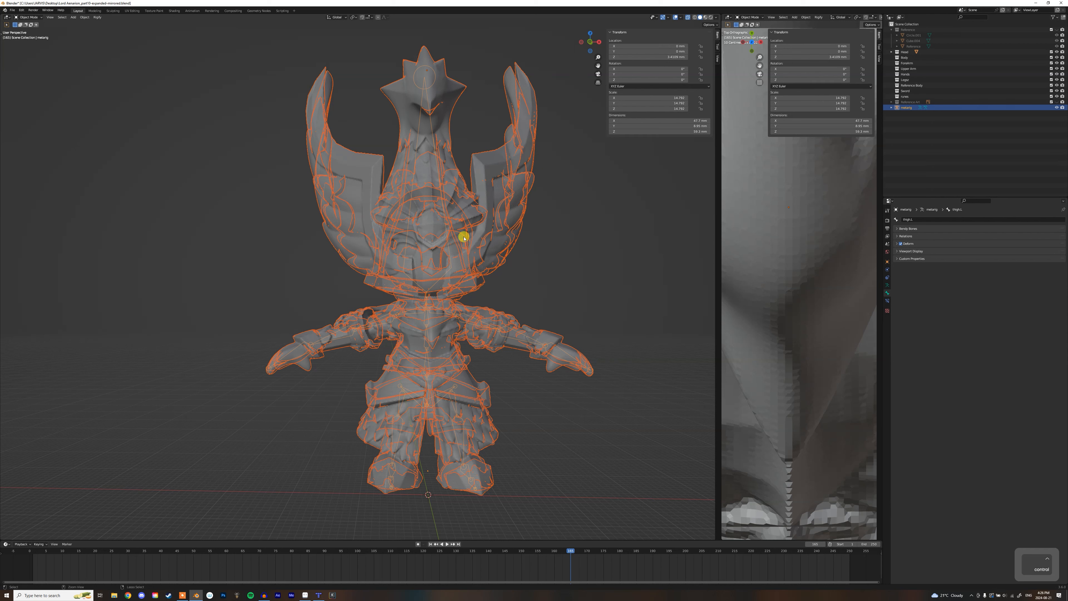
{"action": "key", "text": "ctrl+p"}
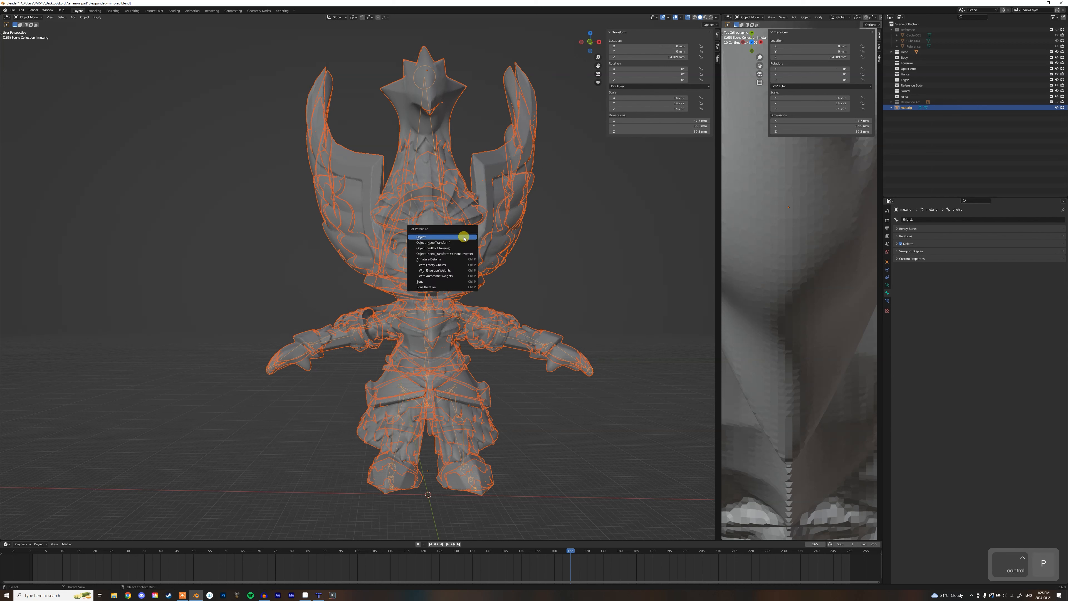
{"action": "left_click", "coordinate": [437, 276]}
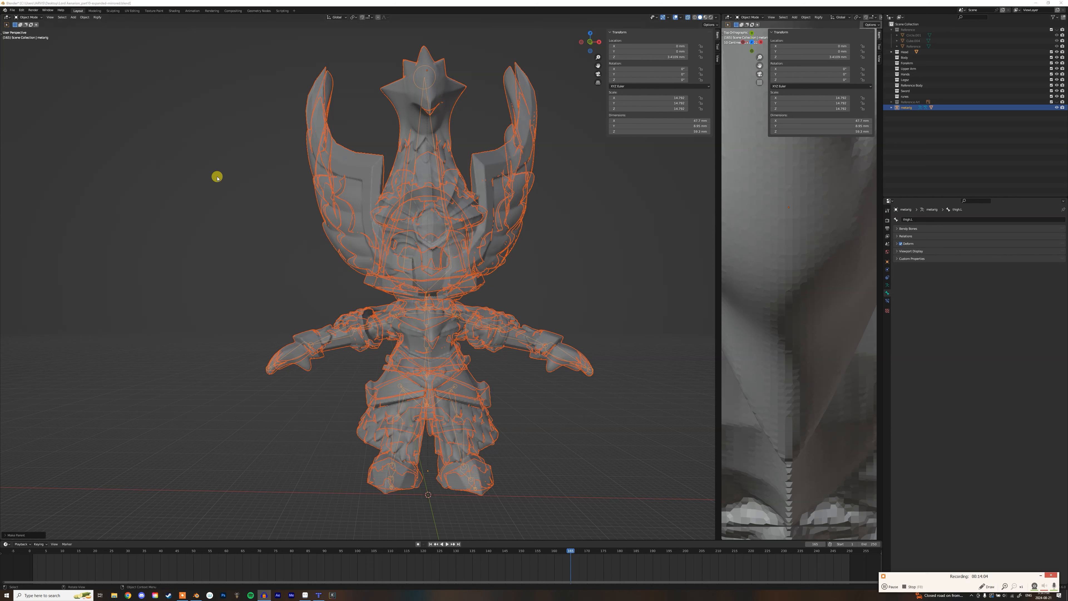
- Select only the metarig and switch it to Pose Mode
{"action": "middle_click_drag", "start_coordinate": [513, 181], "coordinate": [466, 136]}
{"action": "left_click", "coordinate": [452, 122]}
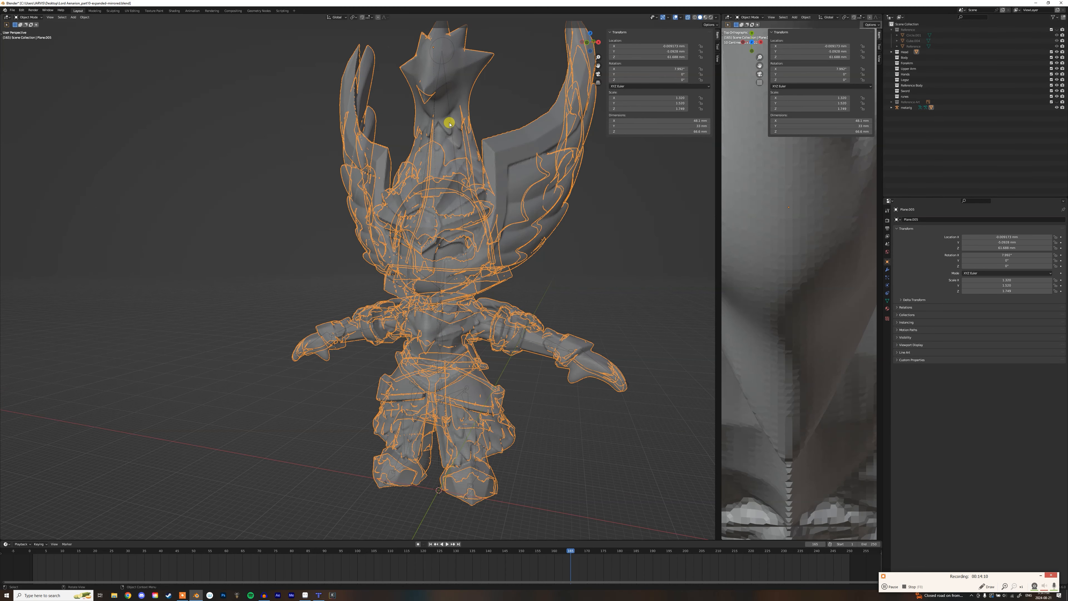
{"action": "left_click", "coordinate": [452, 125]}
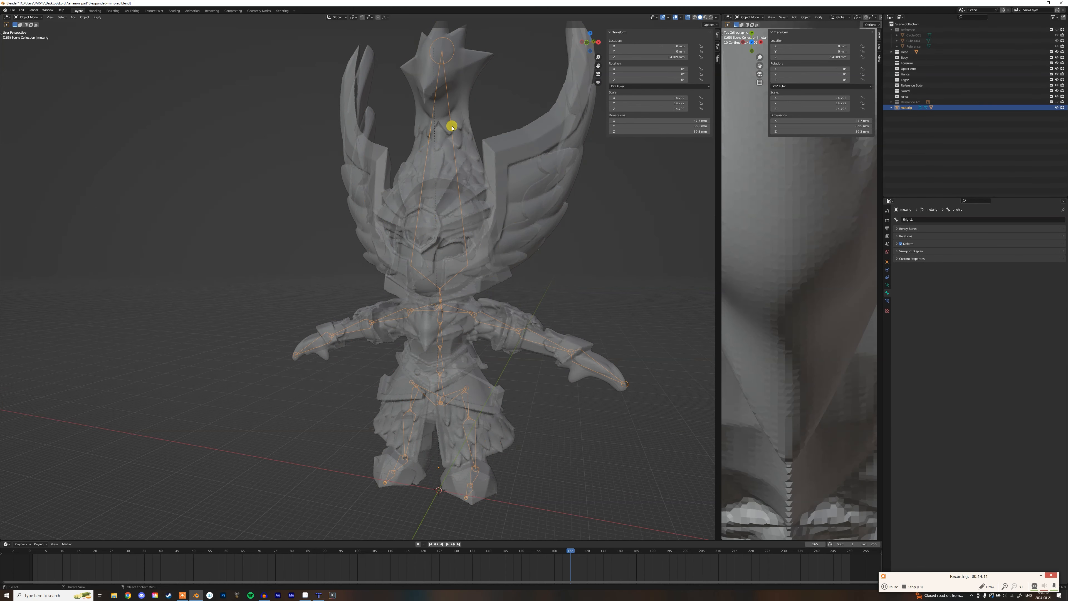
{"action": "left_click", "coordinate": [35, 18]}
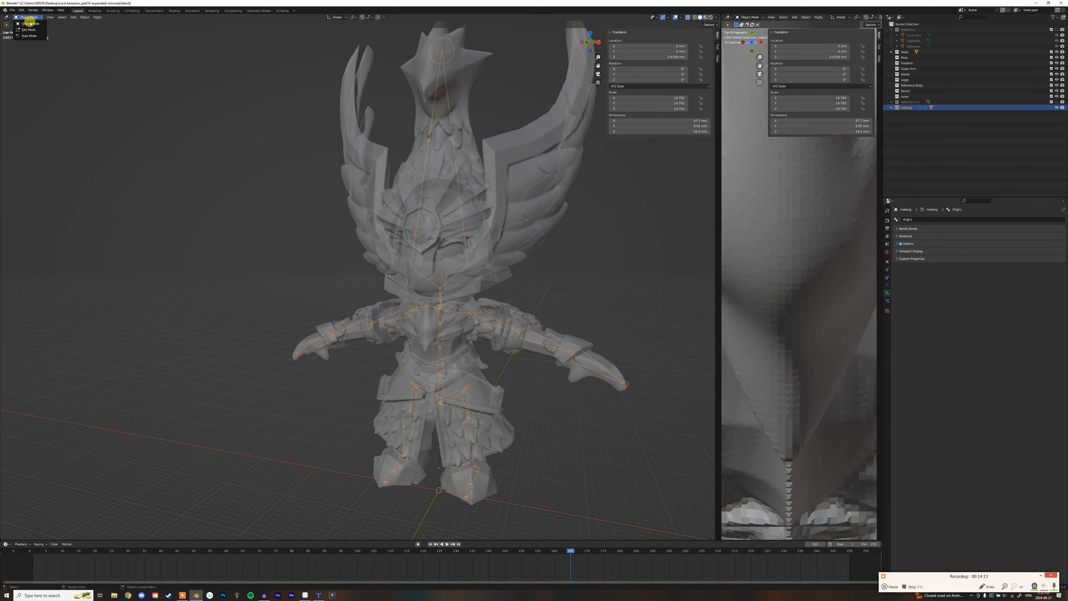
{"action": "left_click", "coordinate": [32, 35]}
- Test how the mesh follows the head bone by rotating it forward from a side angle
{"action": "middle_click_drag", "start_coordinate": [530, 280], "coordinate": [398, 245]}
{"action": "left_click", "coordinate": [411, 256]}
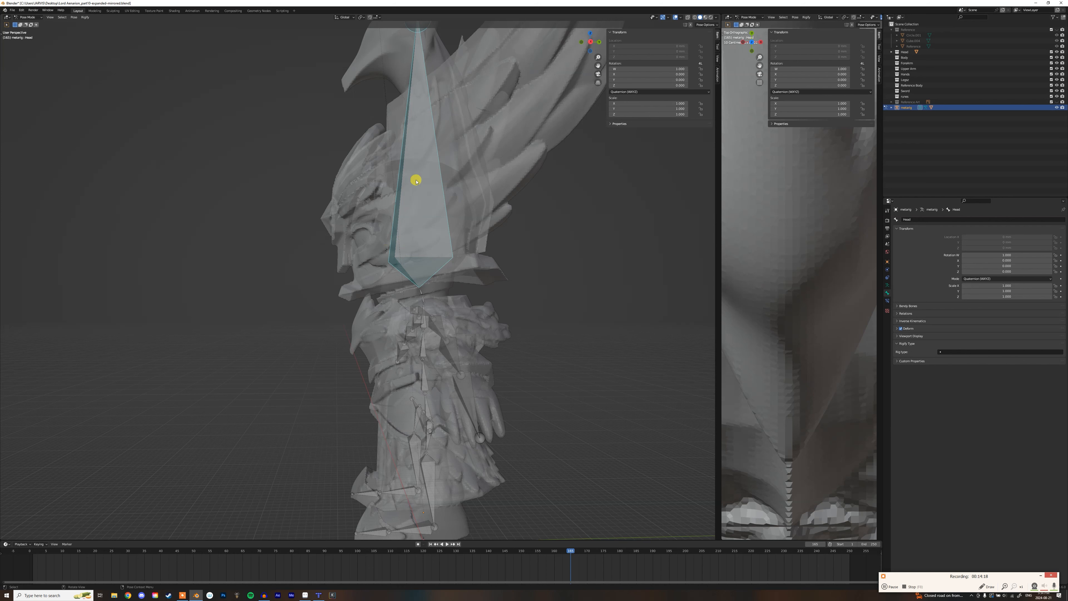
{"action": "key", "text": "r"}
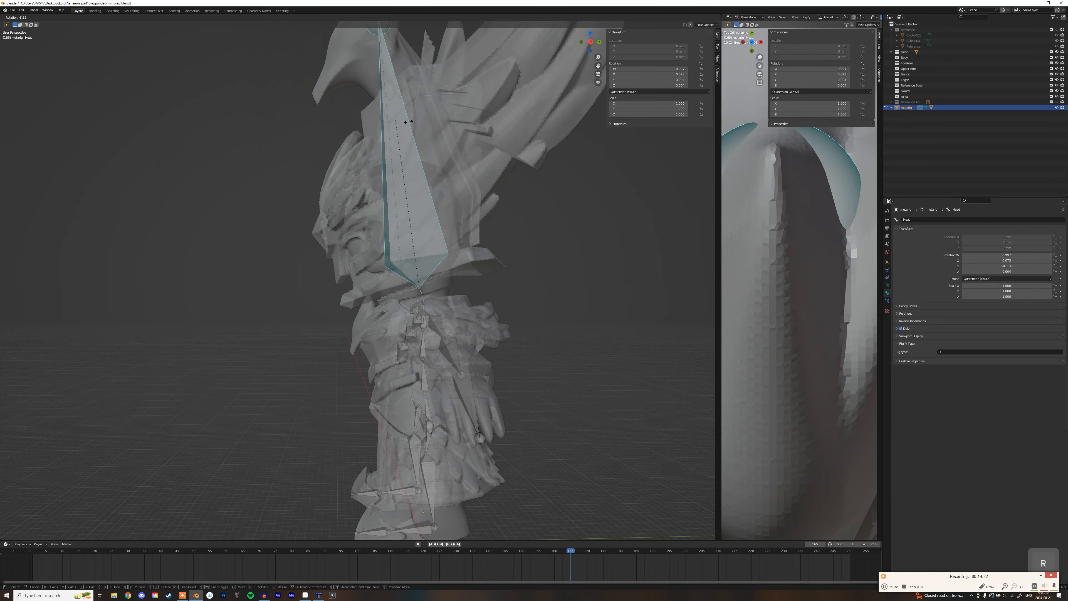
{"action": "right_click", "coordinate": [438, 243]}
{"action": "middle_click_drag", "start_coordinate": [488, 335], "coordinate": [520, 342]}
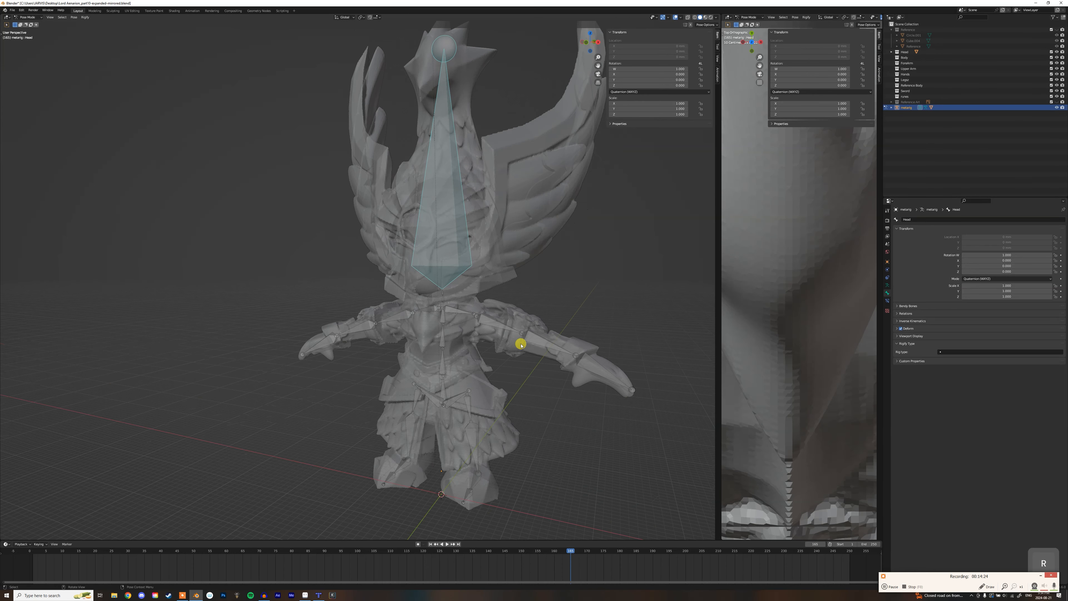
- Test-rotate the left upper arm and forearm bones in the front view to check the sleeve's deformation
{"action": "key", "text": "KP_1"}
{"action": "scroll", "coordinate": [502, 289], "scroll_direction": "down", "scroll_amount": 1}
{"action": "middle_click_drag", "start_coordinate": [479, 271], "coordinate": [421, 307], "text": "shift"}
{"action": "left_click", "coordinate": [408, 353]}
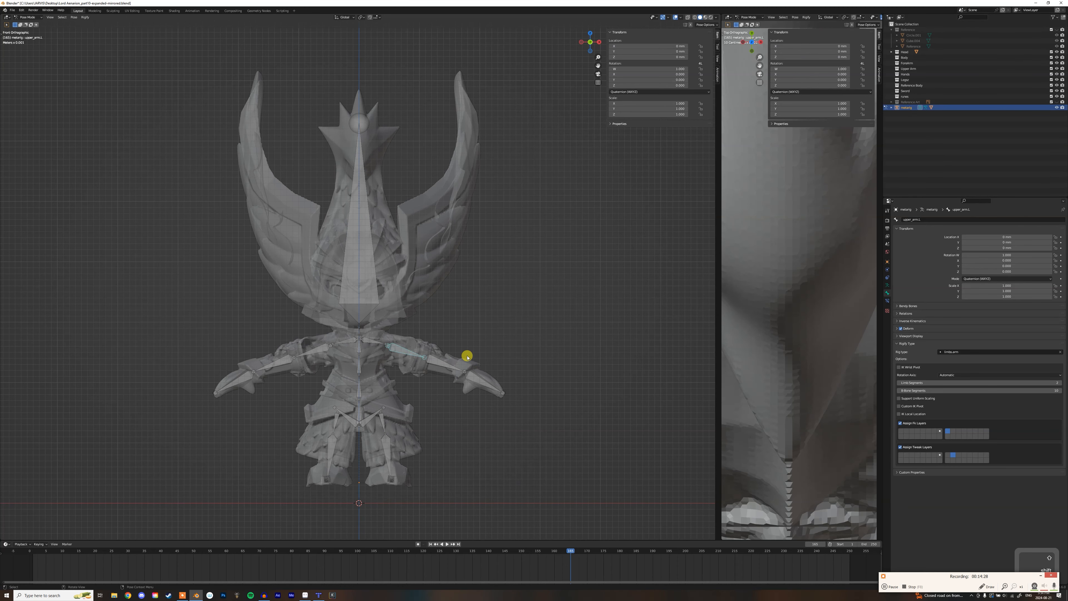
{"action": "key", "text": "r"}
{"action": "right_click", "coordinate": [454, 362]}
{"action": "left_click", "coordinate": [453, 365]}
{"action": "key", "text": "r"}
{"action": "right_click", "coordinate": [481, 347]}
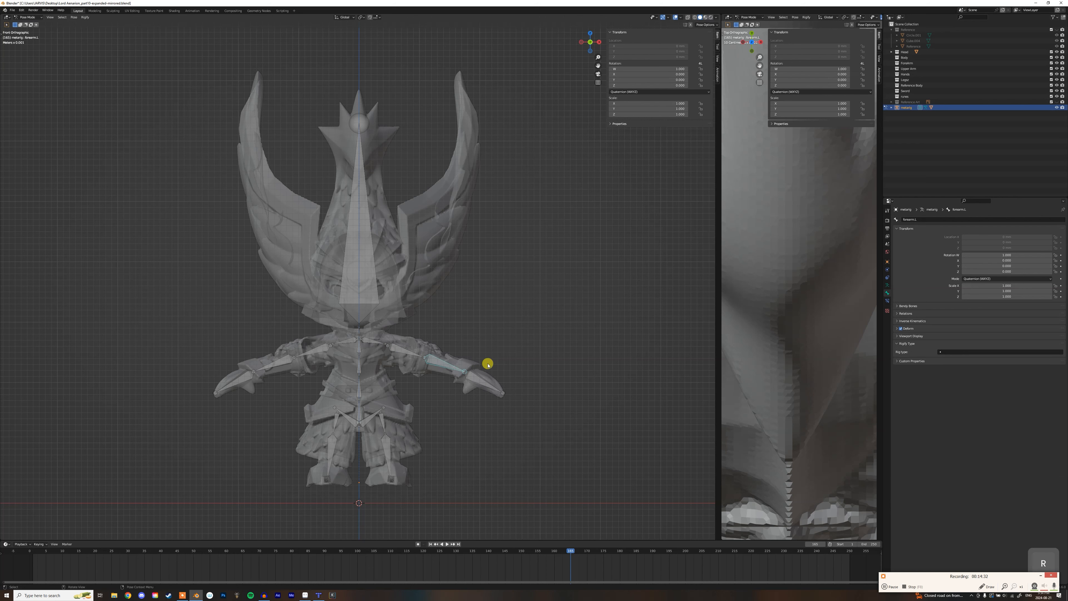
- Test-rotate the left hand bone and the left forearm bone to check the wrist and elbow deformation
{"action": "left_click", "coordinate": [474, 381]}
{"action": "key", "text": "r"}
{"action": "right_click", "coordinate": [475, 363]}
{"action": "left_click", "coordinate": [443, 364]}
{"action": "key", "text": "r"}
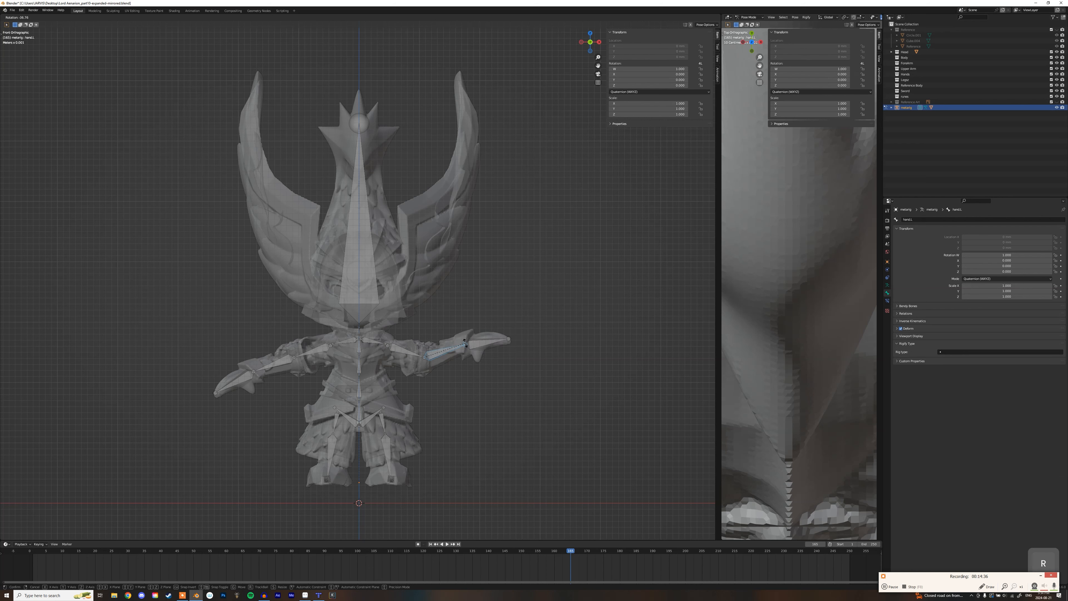
{"action": "middle_click_drag", "start_coordinate": [470, 347], "coordinate": [417, 391]}
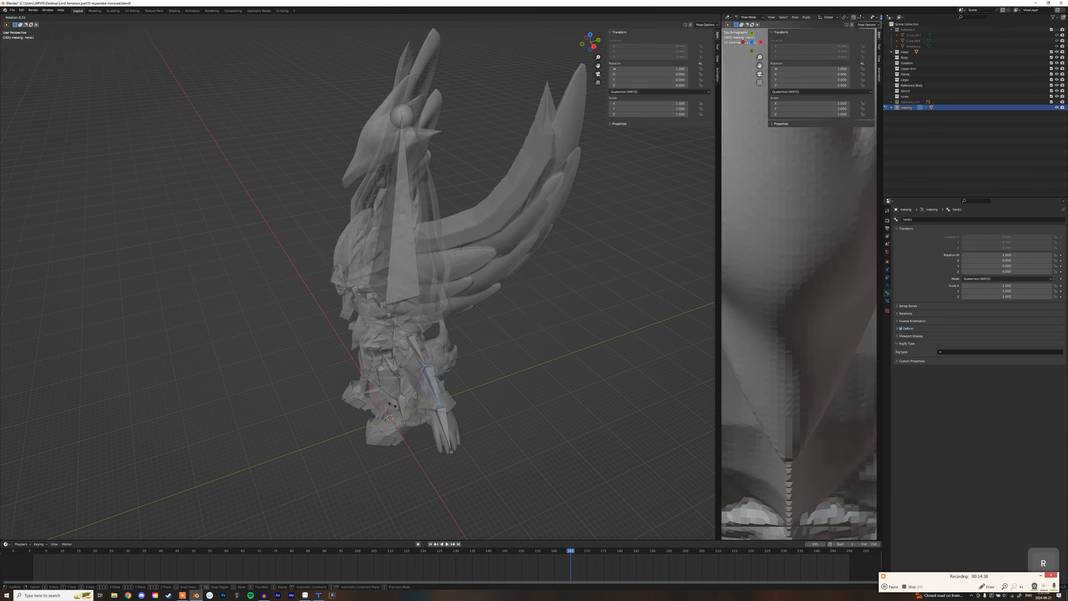
{"action": "right_click", "coordinate": [424, 394]}
- Test-rotate the left thigh and shin bones in the front view to check how the leg armor bends
{"action": "middle_click_drag", "start_coordinate": [424, 394], "coordinate": [359, 400]}
{"action": "left_click", "coordinate": [372, 418]}
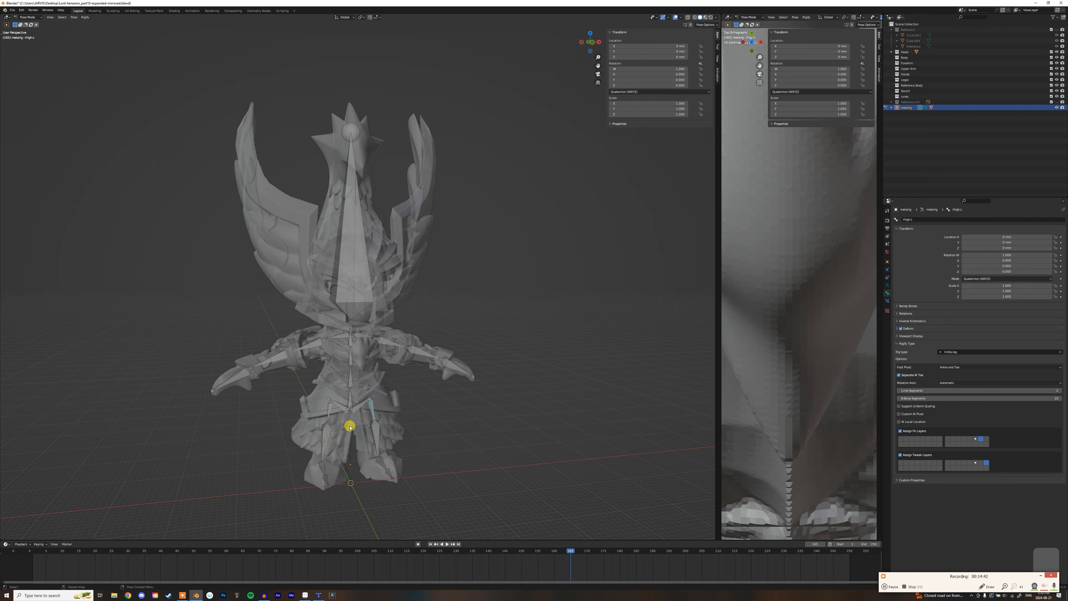
{"action": "key", "text": "KP_1"}
{"action": "key", "text": "r"}
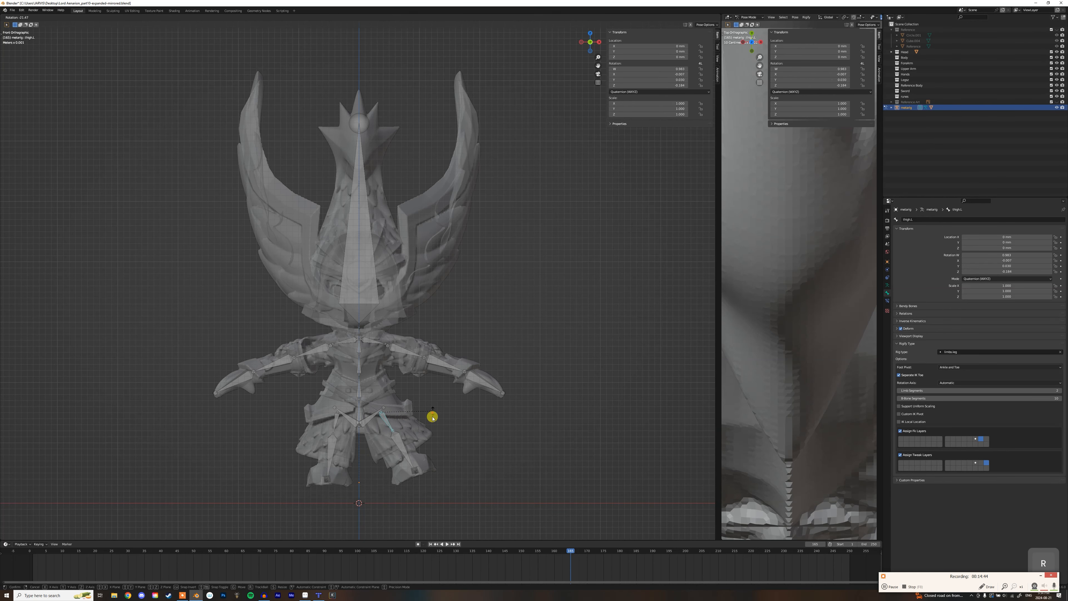
{"action": "right_click", "coordinate": [432, 418]}
{"action": "left_click", "coordinate": [388, 465]}
{"action": "key", "text": "r"}
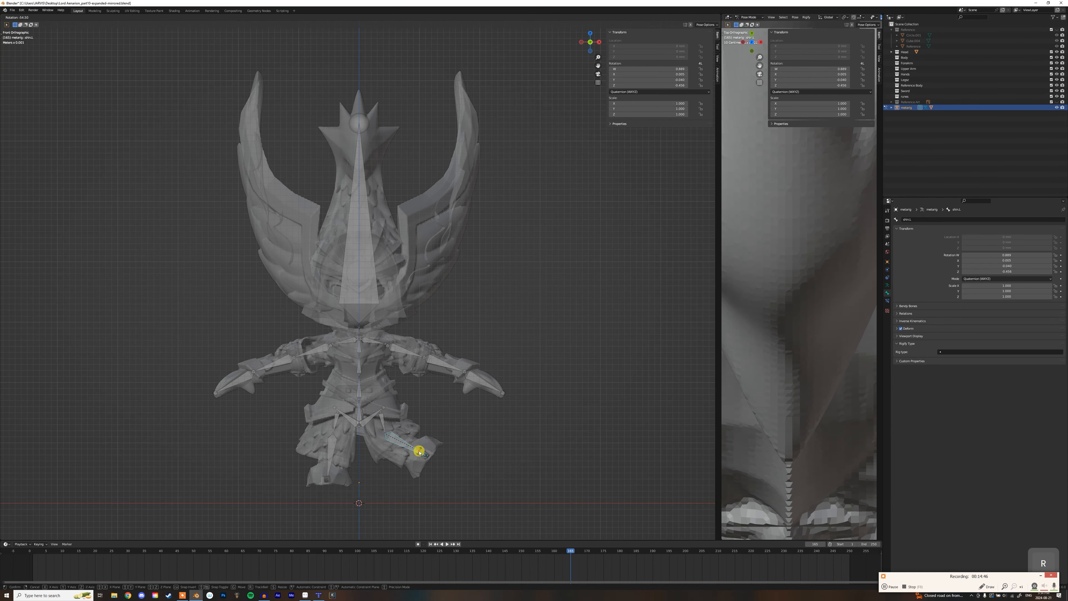
{"action": "right_click", "coordinate": [419, 452]}
- Test-rotate the right thigh and shin bones in the front view, and undo the shin's rotation
{"action": "left_click", "coordinate": [336, 423]}
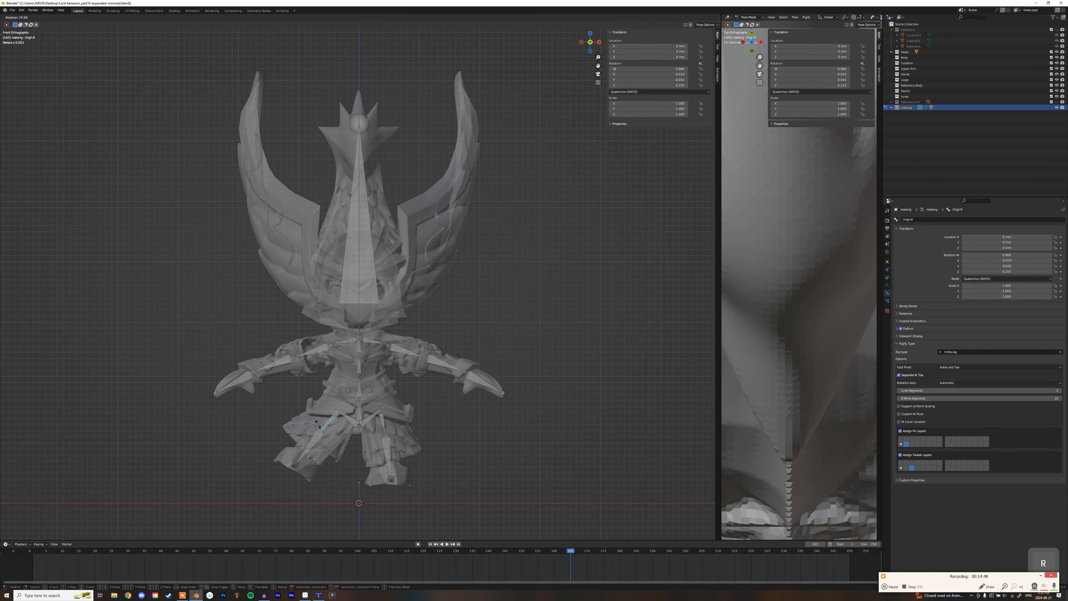
{"action": "left_click", "coordinate": [332, 459]}
{"action": "key", "text": "r"}
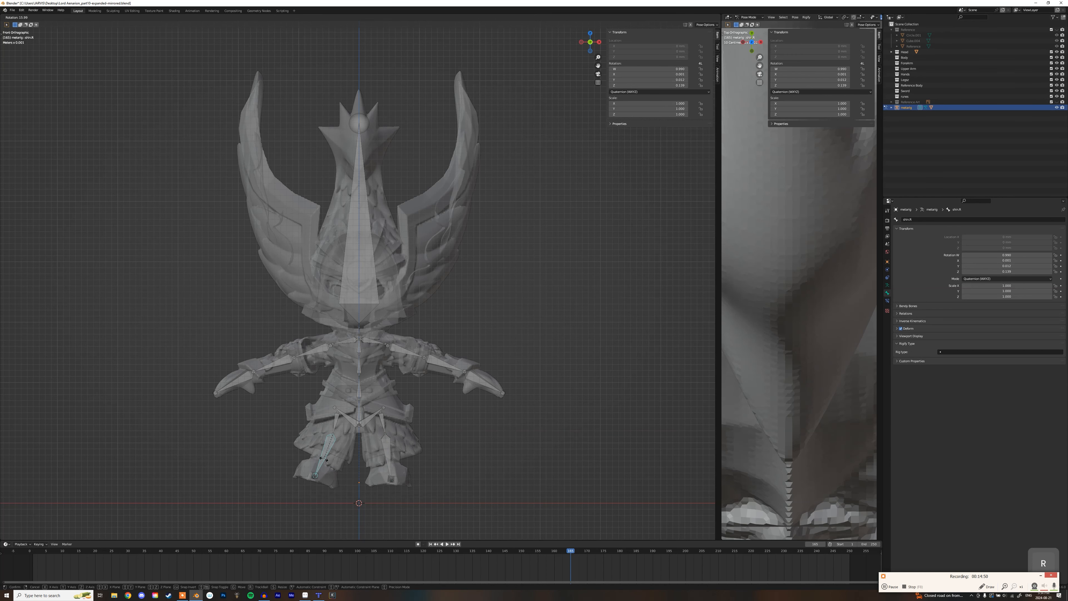
{"action": "left_click", "coordinate": [331, 460]}
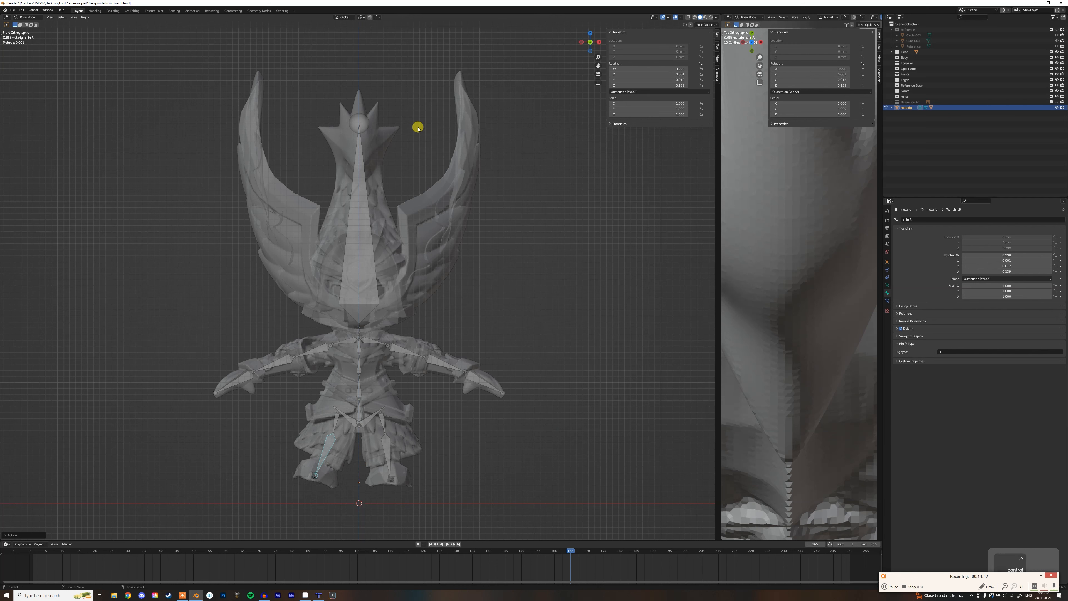
{"action": "key", "text": "ctrl+z"}
- Test-rotate the head bone from the side view and an angled front view to check the helmet's weights
{"action": "left_click", "coordinate": [438, 207]}
{"action": "left_click", "coordinate": [363, 211]}
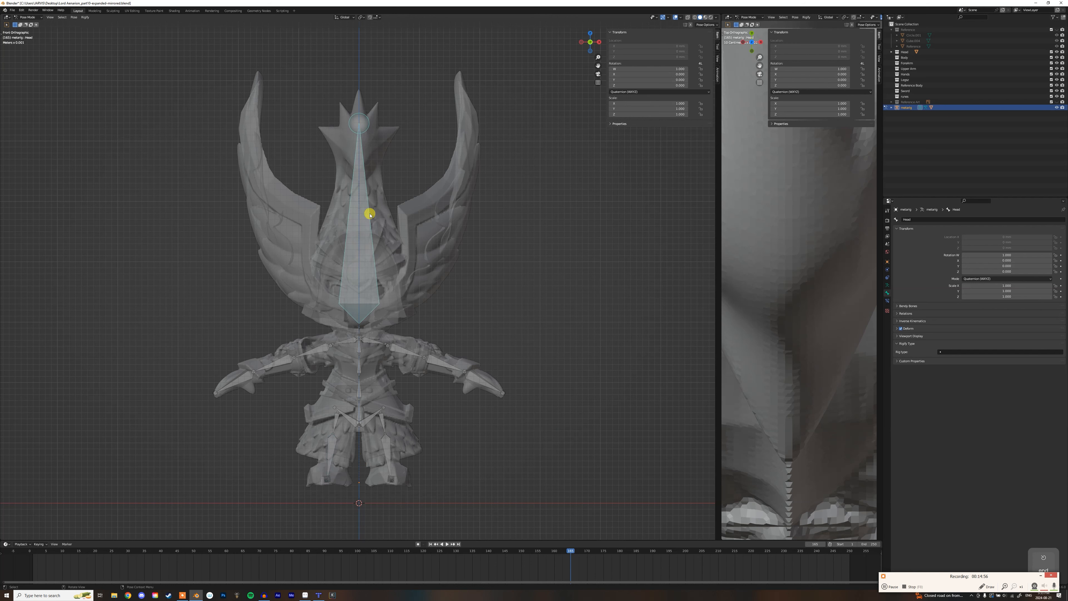
{"action": "key", "text": "KP_3"}
{"action": "key", "text": "r"}
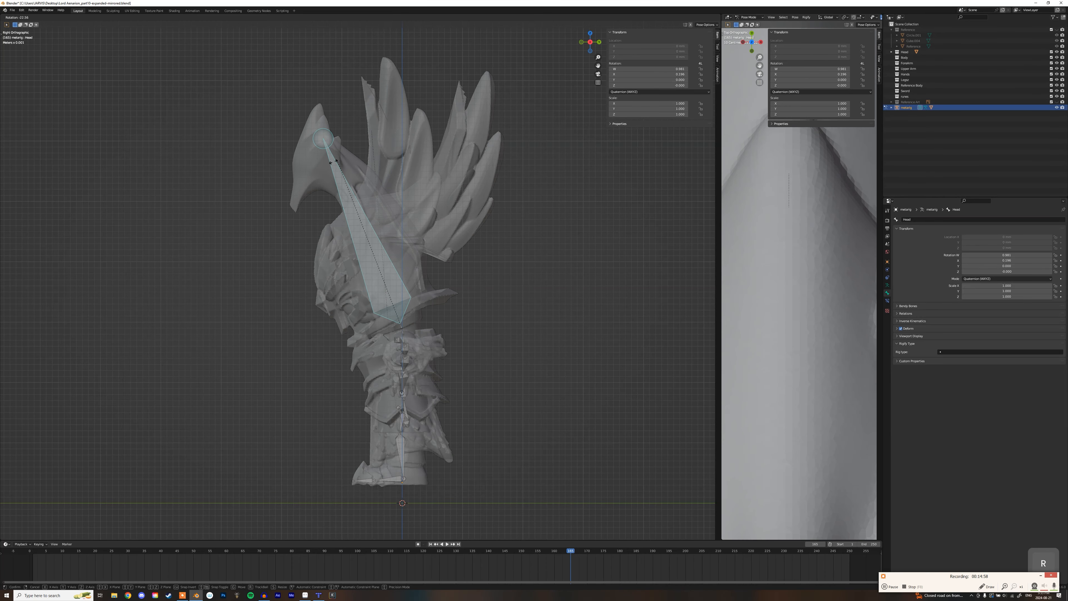
{"action": "right_click", "coordinate": [501, 149]}
{"action": "middle_click_drag", "start_coordinate": [487, 107], "coordinate": [316, 177]}
{"action": "key", "text": "r"}
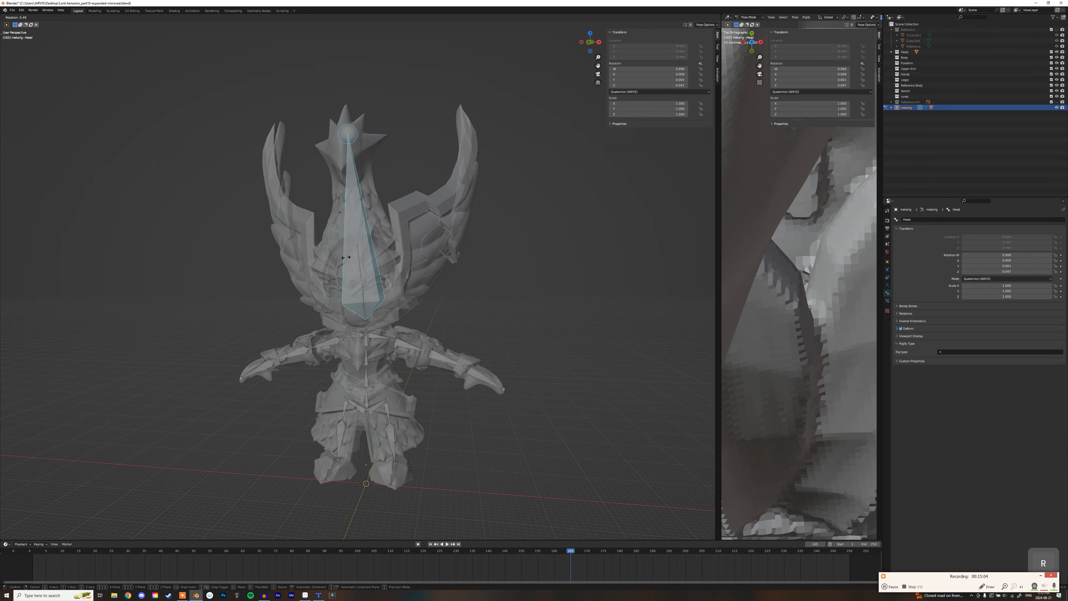
{"action": "right_click", "coordinate": [405, 258]}
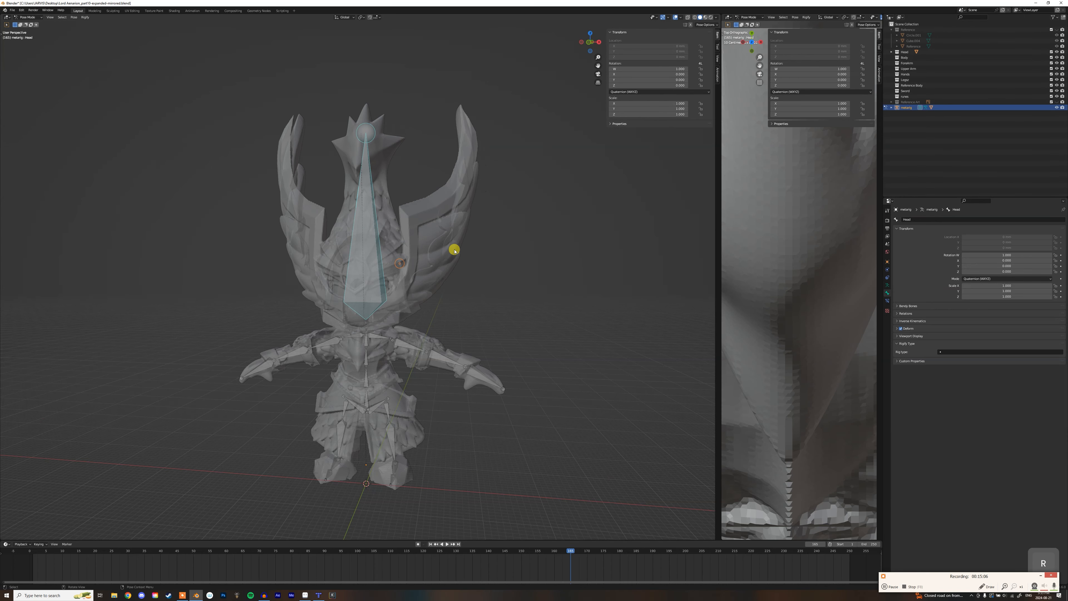
- Leave Pose Mode, select the character mesh in the front view and switch it to Weight Paint mode
{"action": "middle_click_drag", "start_coordinate": [460, 248], "coordinate": [469, 258]}
{"action": "key", "text": "KP_1"}
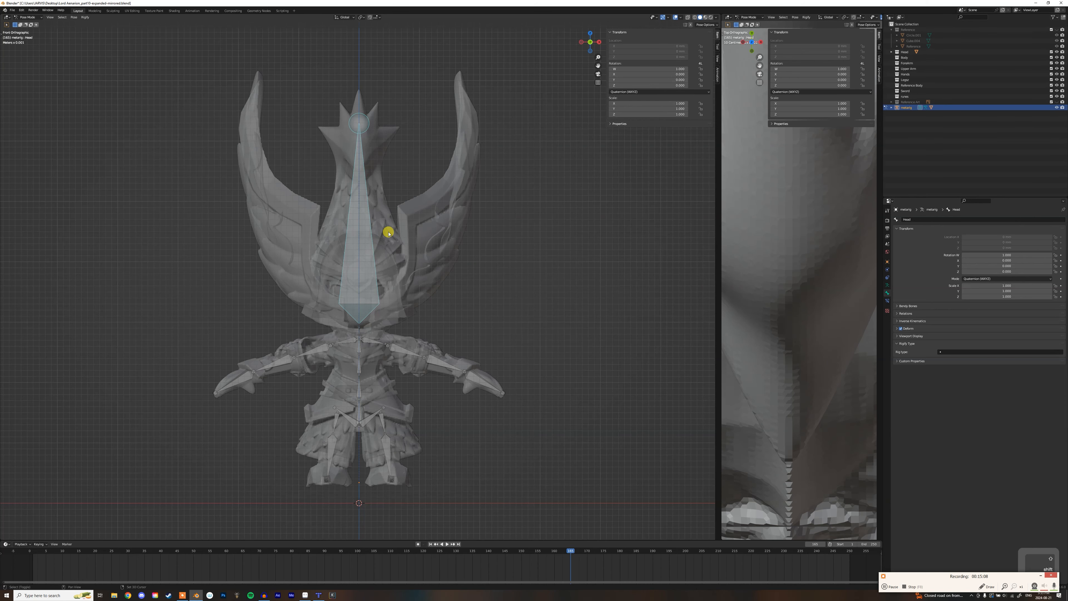
{"action": "middle_click_drag", "start_coordinate": [389, 233], "coordinate": [419, 239], "text": "shift"}
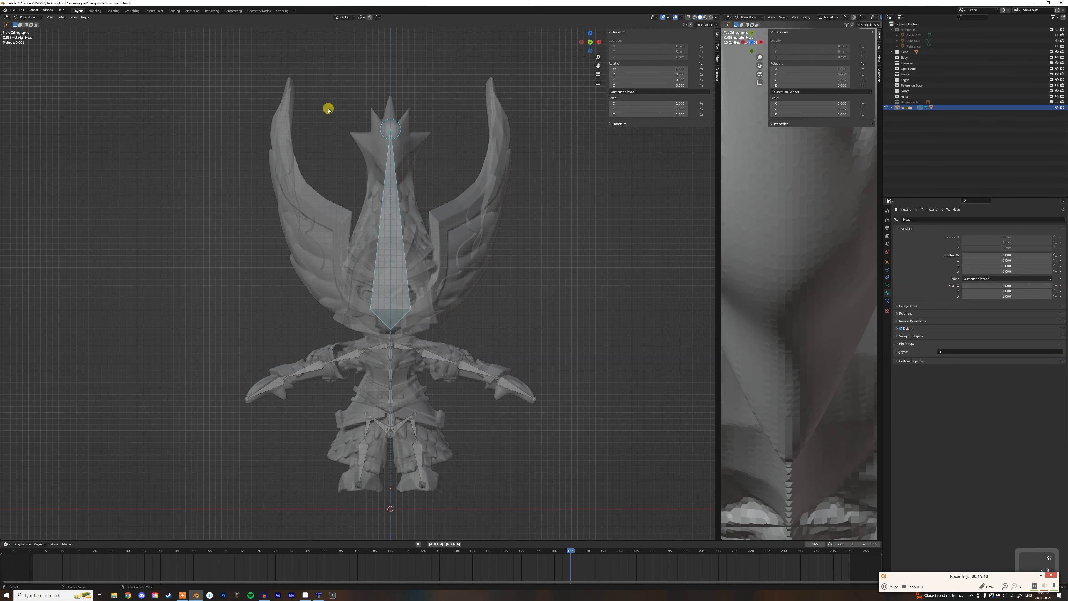
{"action": "key", "text": "ctrl+Tab"}
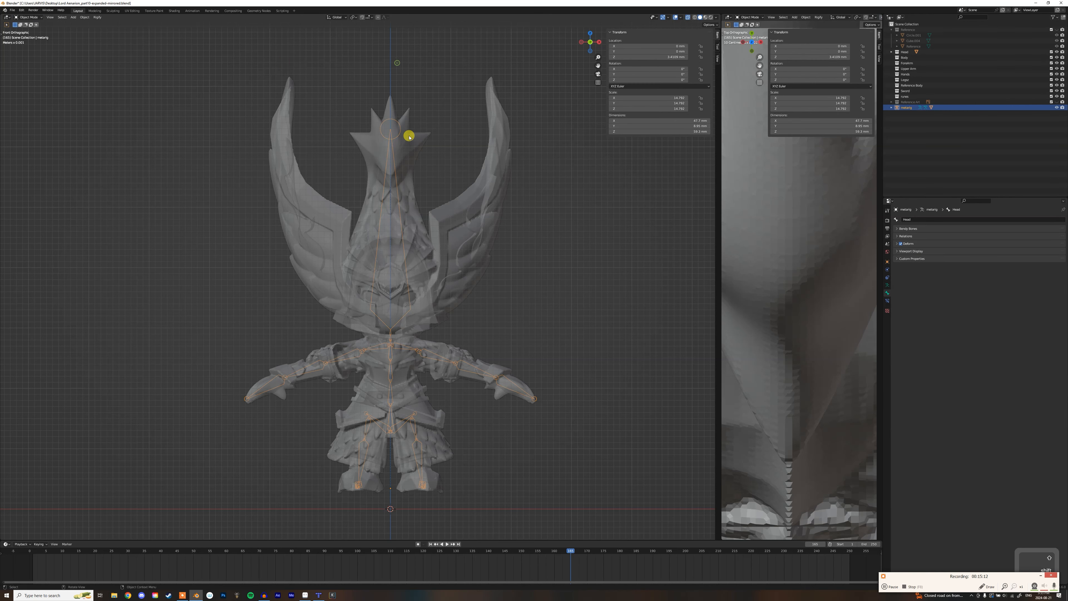
{"action": "left_click", "coordinate": [31, 17]}
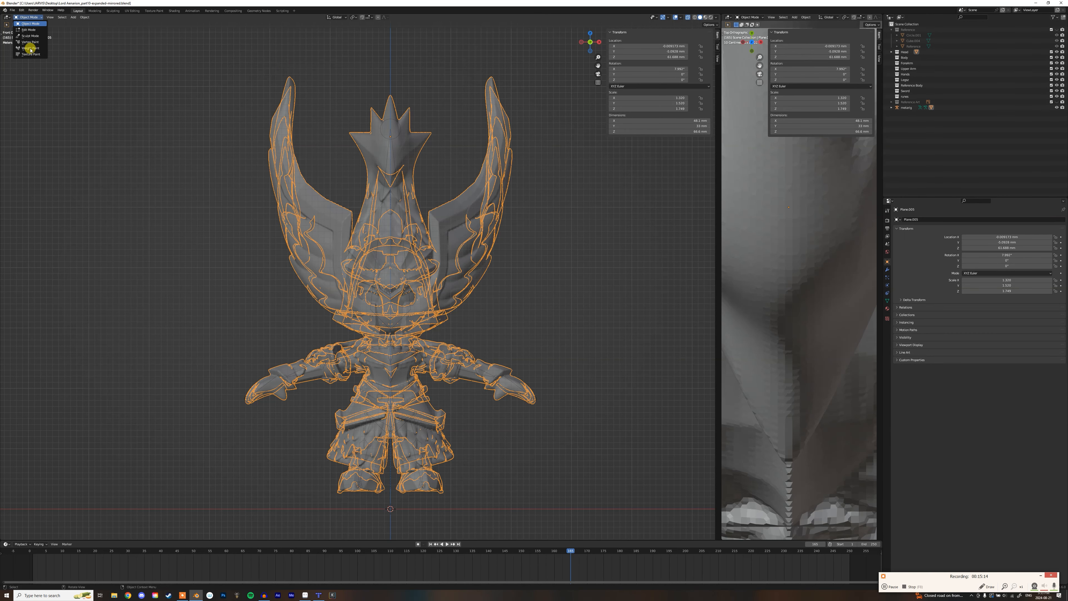
{"action": "left_click", "coordinate": [31, 47]}
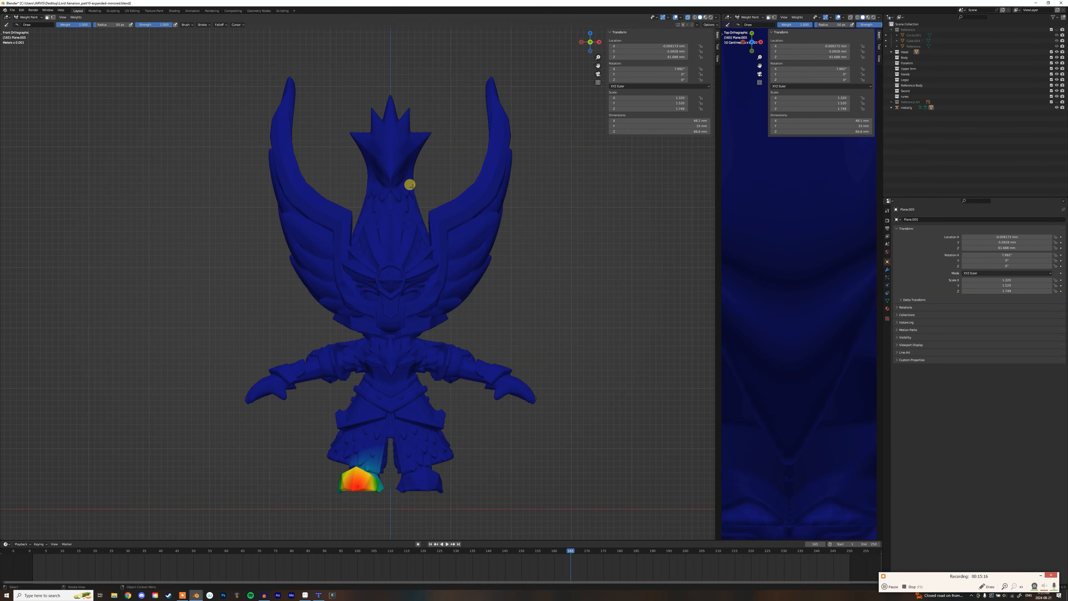
- Find the head vertex group in the mesh's data properties and make it the active group
{"action": "left_click", "coordinate": [887, 295]}
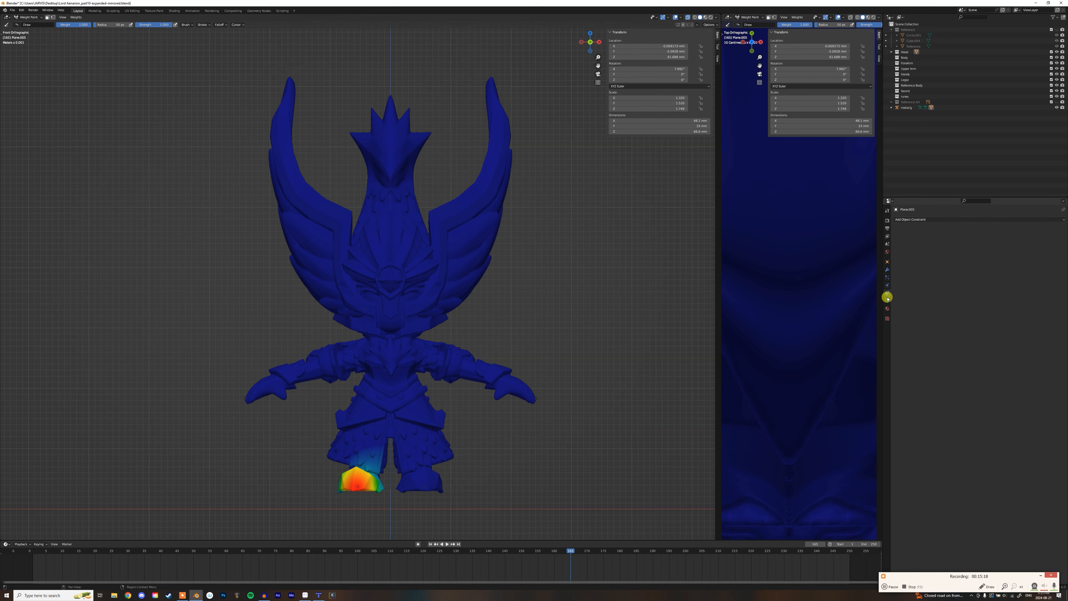
{"action": "left_click", "coordinate": [887, 304]}
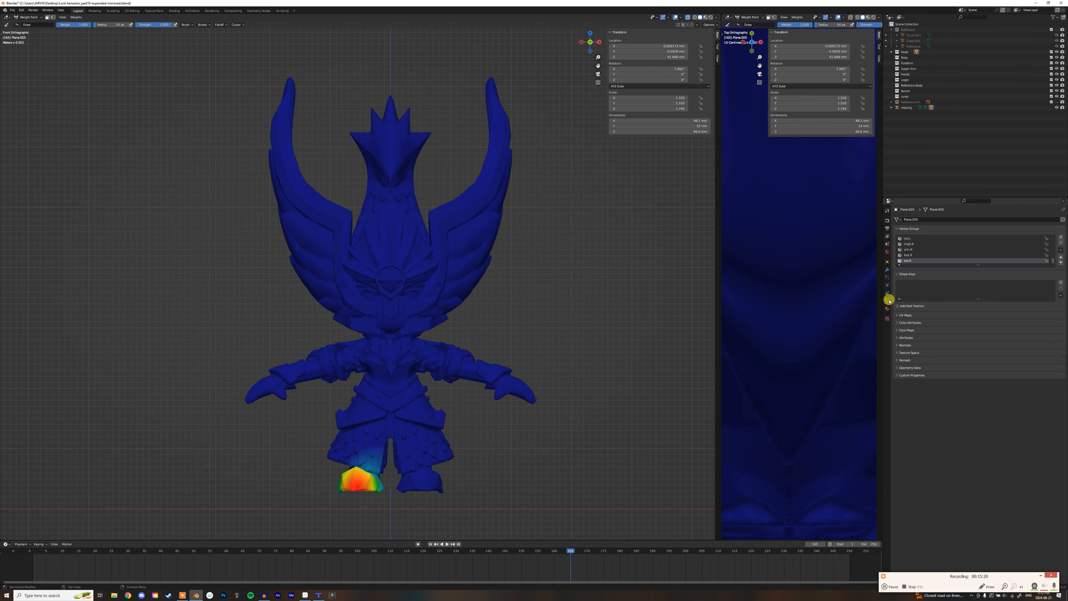
{"action": "scroll", "coordinate": [918, 248], "scroll_direction": "up", "scroll_amount": 5}
{"action": "scroll", "coordinate": [924, 248], "scroll_direction": "up", "scroll_amount": 7}
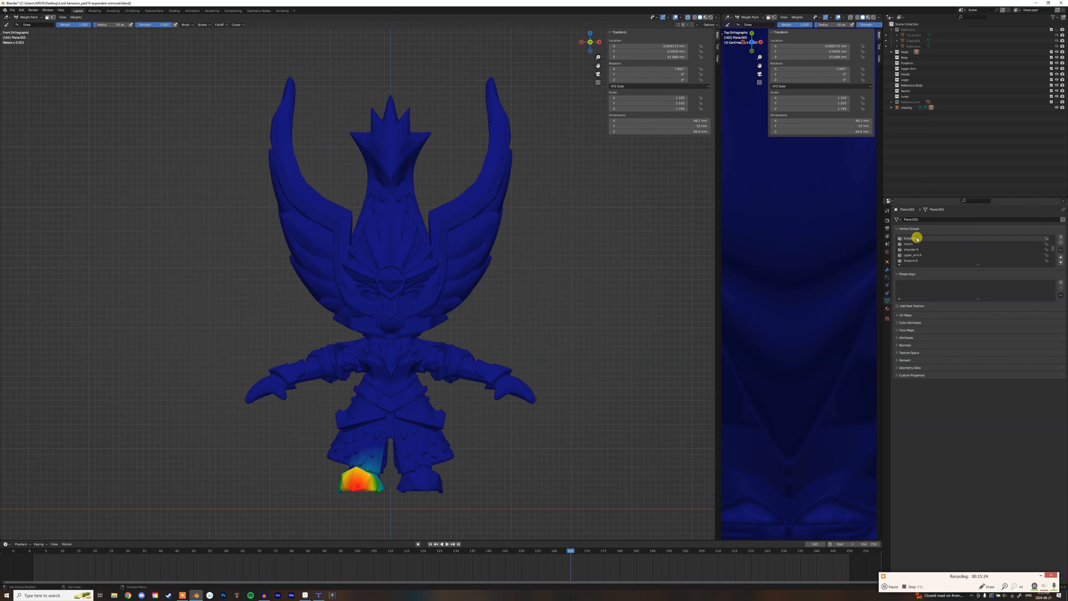
{"action": "scroll", "coordinate": [925, 243], "scroll_direction": "down", "scroll_amount": 1}
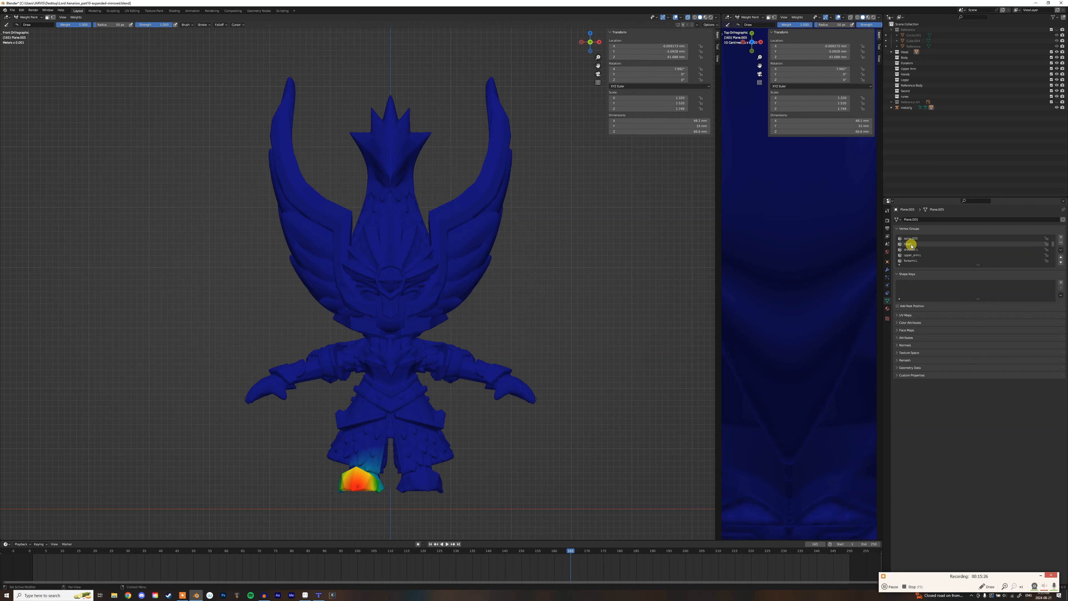
{"action": "left_click", "coordinate": [910, 244]}
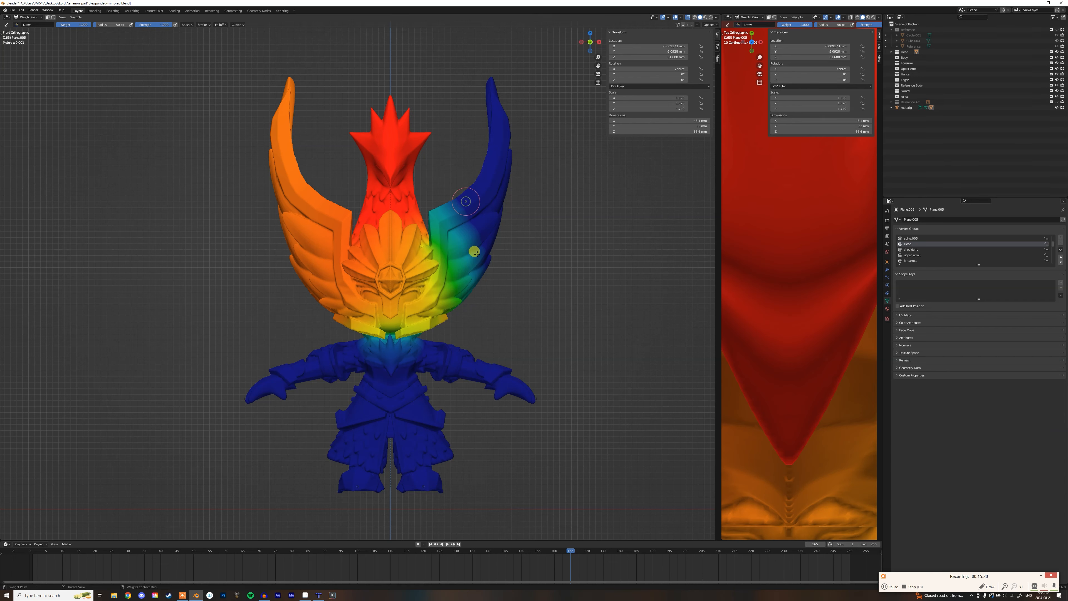
- Paint head weight over the front of both helmet wings with the Draw brush, enlarging the brush radius after the first stroke
{"action": "mouse_move", "coordinate": [466, 197]}
{"action": "left_mouse_down"}
{"action": "mouse_move", "coordinate": [484, 186]}
{"action": "mouse_move", "coordinate": [487, 213]}
{"action": "left_mouse_up"}
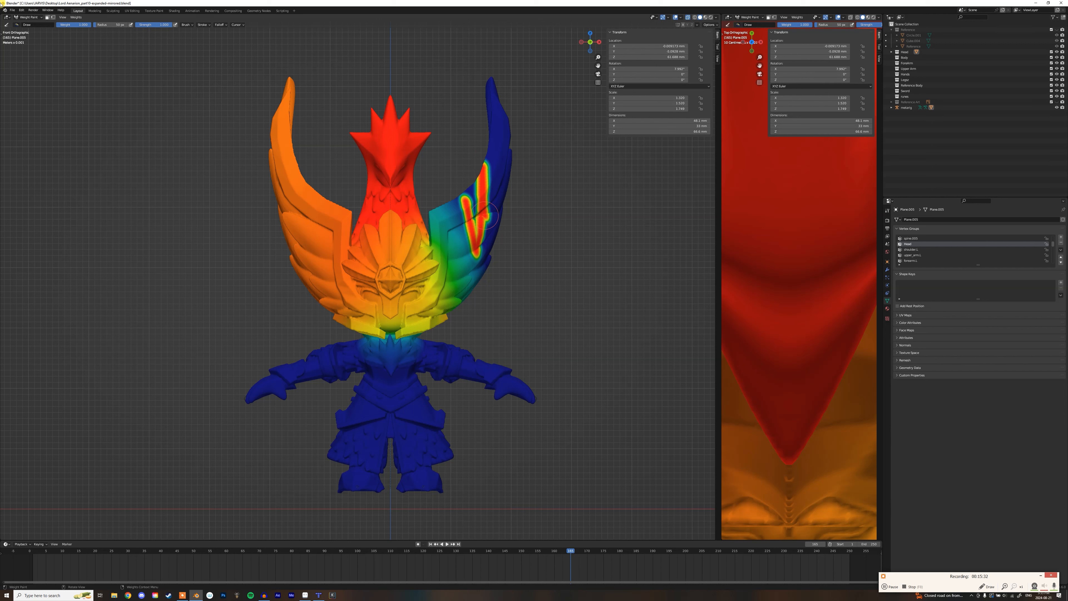
{"action": "left_click", "coordinate": [7, 34]}
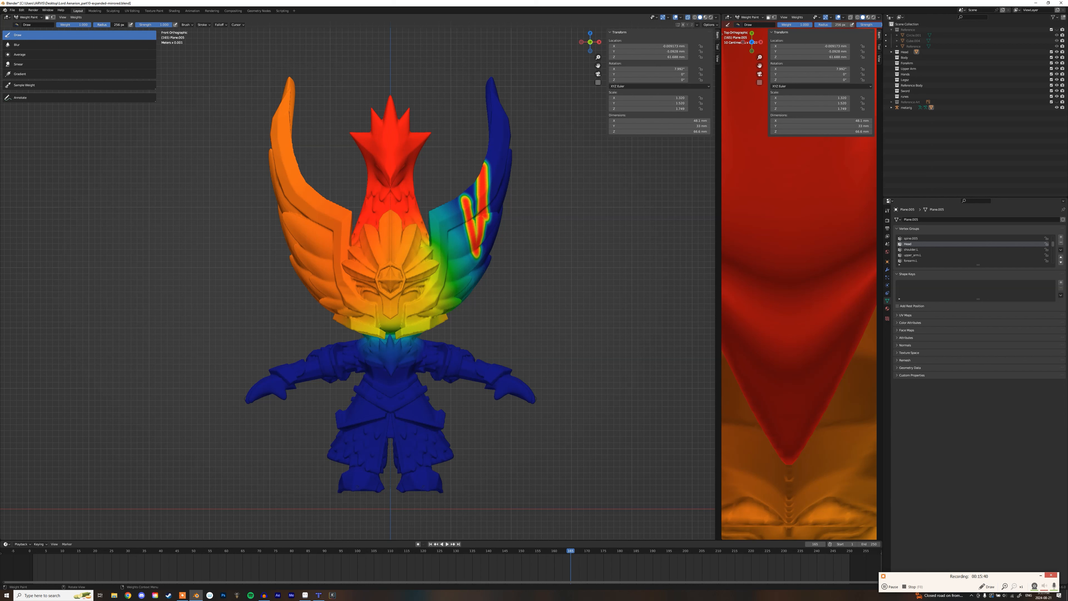
{"action": "mouse_move", "coordinate": [495, 96]}
{"action": "left_mouse_down"}
{"action": "mouse_move", "coordinate": [494, 176]}
{"action": "mouse_move", "coordinate": [470, 252]}
{"action": "mouse_move", "coordinate": [450, 261]}
{"action": "mouse_move", "coordinate": [455, 213]}
{"action": "mouse_move", "coordinate": [425, 229]}
{"action": "mouse_move", "coordinate": [454, 287]}
{"action": "mouse_move", "coordinate": [503, 171]}
{"action": "mouse_move", "coordinate": [506, 139]}
{"action": "mouse_move", "coordinate": [489, 84]}
{"action": "left_mouse_up"}
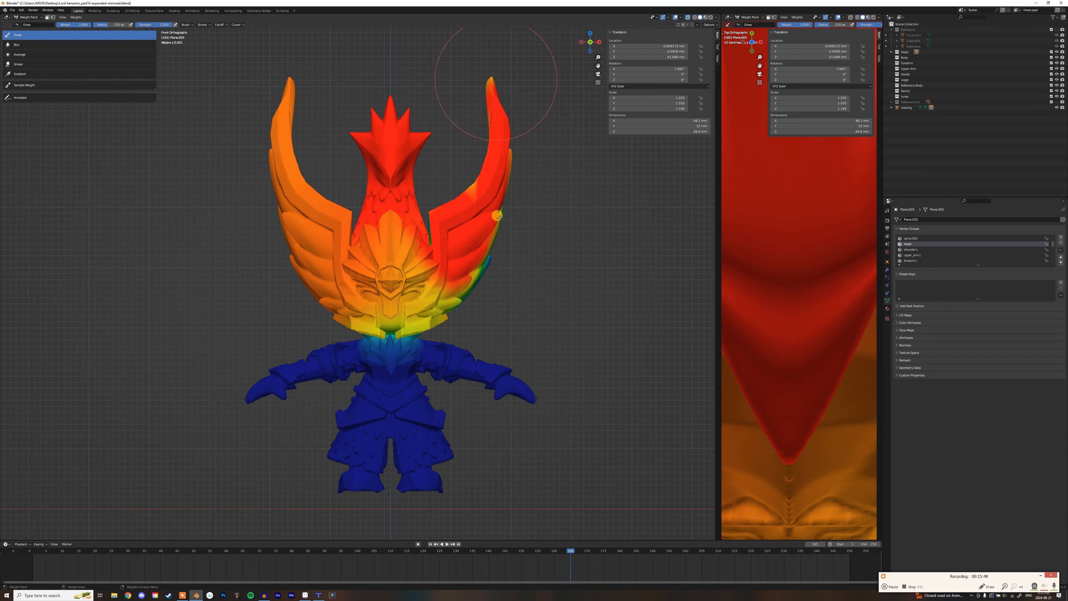
{"action": "mouse_move", "coordinate": [280, 151]}
{"action": "left_mouse_down"}
{"action": "mouse_move", "coordinate": [328, 227]}
{"action": "mouse_move", "coordinate": [296, 58]}
{"action": "mouse_move", "coordinate": [299, 129]}
{"action": "left_mouse_up"}
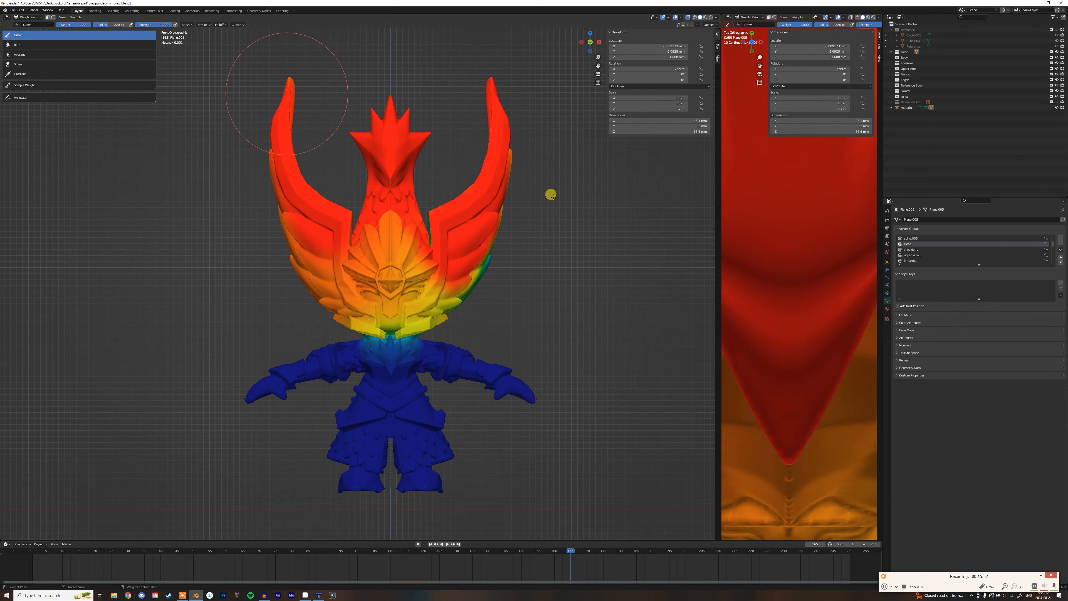
- Paint head weight onto the back of the weakly weighted helmet wing, undoing the stroke at the helmet's rear rim
{"action": "mouse_move", "coordinate": [518, 199]}
{"action": "middle_mouse_down"}
{"action": "mouse_move", "coordinate": [470, 189]}
{"action": "mouse_move", "coordinate": [295, 197]}
{"action": "middle_mouse_up"}
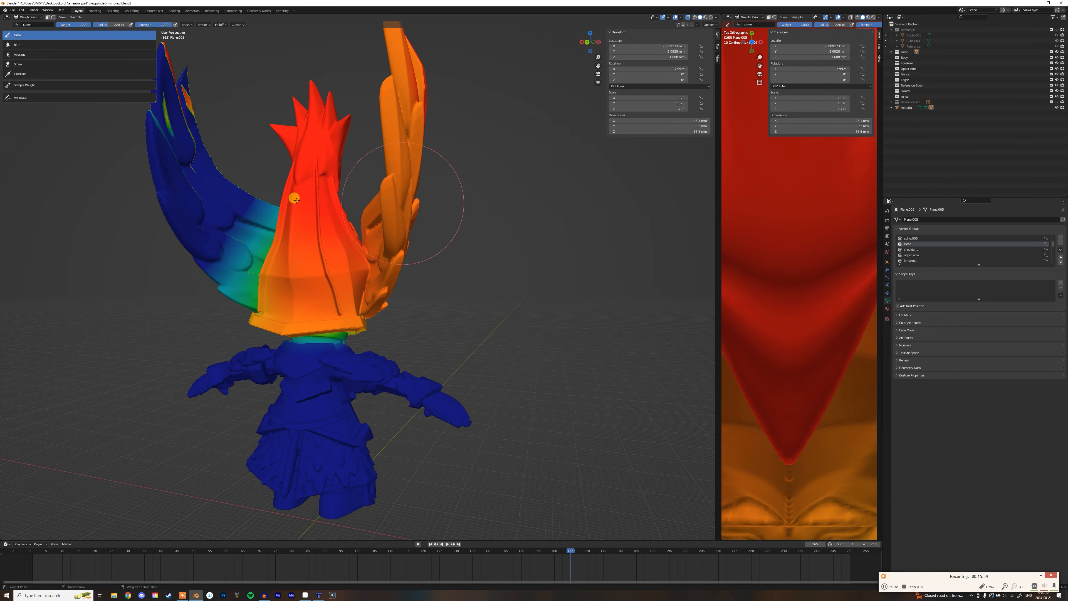
{"action": "left_click", "coordinate": [190, 187]}
{"action": "scroll", "coordinate": [194, 189], "scroll_direction": "down", "scroll_amount": 2}
{"action": "mouse_move", "coordinate": [248, 236]}
{"action": "left_mouse_down"}
{"action": "mouse_move", "coordinate": [220, 139]}
{"action": "mouse_move", "coordinate": [228, 121]}
{"action": "mouse_move", "coordinate": [261, 227]}
{"action": "mouse_move", "coordinate": [248, 219]}
{"action": "mouse_move", "coordinate": [271, 217]}
{"action": "left_mouse_up"}
{"action": "middle_click_drag", "start_coordinate": [271, 217], "coordinate": [270, 230]}
{"action": "left_click_drag", "start_coordinate": [273, 236], "coordinate": [299, 231]}
{"action": "mouse_move", "coordinate": [302, 204]}
{"action": "middle_mouse_down"}
{"action": "mouse_move", "coordinate": [266, 196]}
{"action": "mouse_move", "coordinate": [456, 270]}
{"action": "mouse_move", "coordinate": [481, 301]}
{"action": "middle_mouse_up"}
{"action": "left_click_drag", "start_coordinate": [496, 387], "coordinate": [489, 371]}
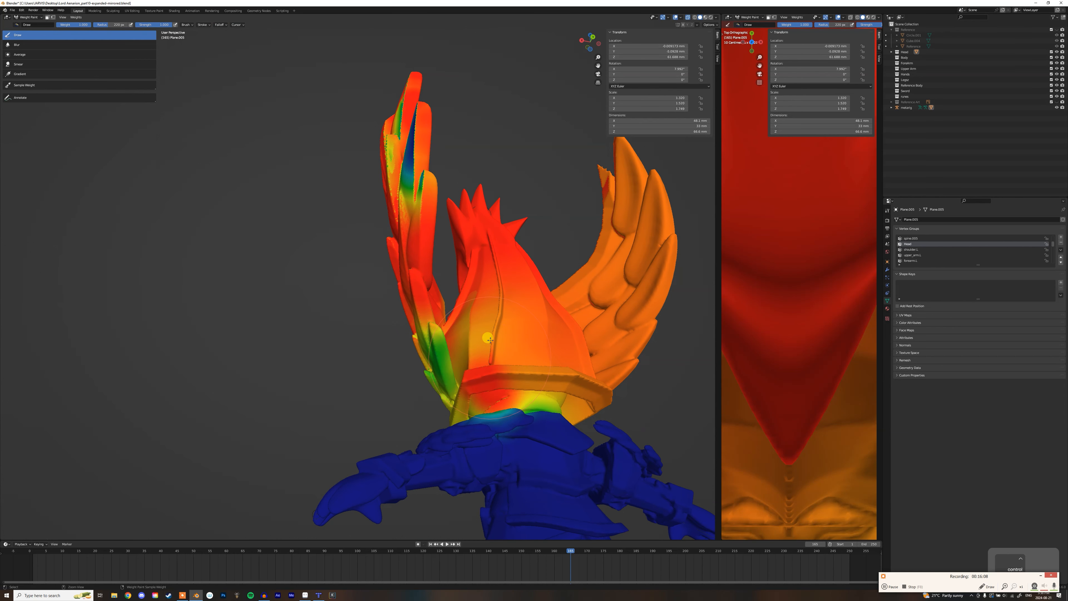
{"action": "key", "text": "ctrl+z"}
{"action": "left_click_drag", "start_coordinate": [426, 334], "coordinate": [404, 343]}
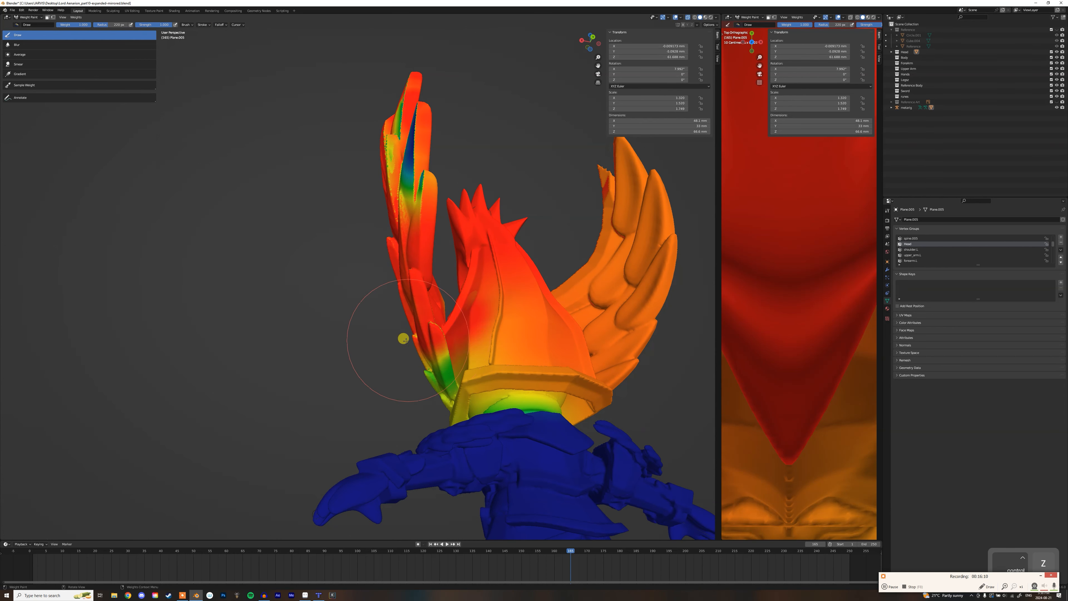
- Paint head weight over the remaining feathers of both helmet wings from the rear and side
{"action": "mouse_move", "coordinate": [392, 95]}
{"action": "left_mouse_down"}
{"action": "mouse_move", "coordinate": [394, 83]}
{"action": "mouse_move", "coordinate": [410, 83]}
{"action": "mouse_move", "coordinate": [413, 191]}
{"action": "left_mouse_up"}
{"action": "mouse_move", "coordinate": [412, 190]}
{"action": "middle_mouse_down"}
{"action": "mouse_move", "coordinate": [394, 226]}
{"action": "mouse_move", "coordinate": [460, 221]}
{"action": "mouse_move", "coordinate": [468, 193]}
{"action": "middle_mouse_up"}
{"action": "mouse_move", "coordinate": [507, 152]}
{"action": "left_mouse_down"}
{"action": "mouse_move", "coordinate": [471, 140]}
{"action": "mouse_move", "coordinate": [481, 189]}
{"action": "mouse_move", "coordinate": [456, 241]}
{"action": "left_mouse_up"}
{"action": "mouse_move", "coordinate": [474, 247]}
{"action": "middle_mouse_down"}
{"action": "mouse_move", "coordinate": [508, 257]}
{"action": "mouse_move", "coordinate": [421, 251]}
{"action": "middle_mouse_up"}
{"action": "mouse_move", "coordinate": [507, 222]}
{"action": "left_mouse_down"}
{"action": "mouse_move", "coordinate": [474, 302]}
{"action": "mouse_move", "coordinate": [465, 286]}
{"action": "mouse_move", "coordinate": [426, 292]}
{"action": "mouse_move", "coordinate": [473, 335]}
{"action": "mouse_move", "coordinate": [538, 237]}
{"action": "mouse_move", "coordinate": [539, 175]}
{"action": "mouse_move", "coordinate": [500, 106]}
{"action": "left_mouse_up"}
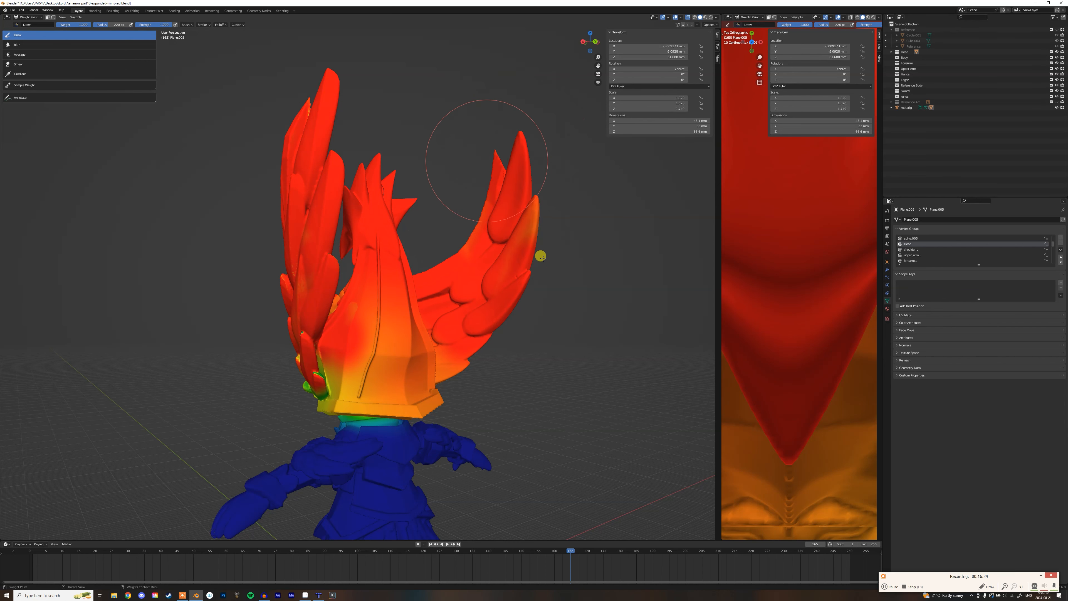
{"action": "middle_click_drag", "start_coordinate": [488, 255], "coordinate": [505, 235]}
{"action": "mouse_move", "coordinate": [292, 344]}
{"action": "left_mouse_down"}
{"action": "mouse_move", "coordinate": [350, 326]}
{"action": "mouse_move", "coordinate": [314, 353]}
{"action": "mouse_move", "coordinate": [333, 363]}
{"action": "mouse_move", "coordinate": [349, 354]}
{"action": "mouse_move", "coordinate": [293, 353]}
{"action": "left_mouse_up"}
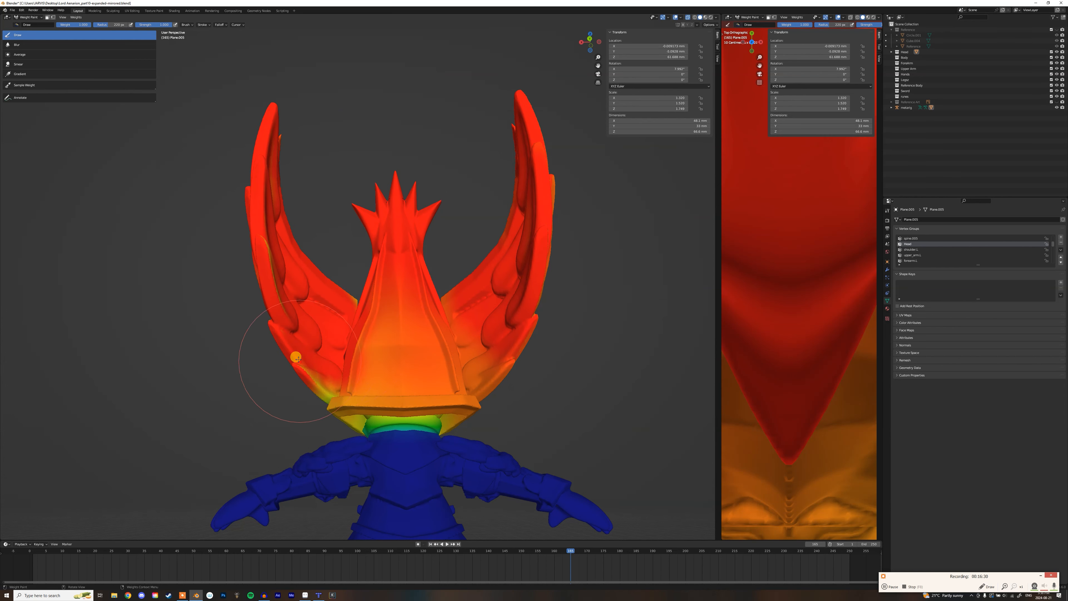
- Paint head weight across the helmet's front, undo the last stroke and cover the missed lower edge of the side wing
{"action": "mouse_move", "coordinate": [398, 318]}
{"action": "middle_mouse_down"}
{"action": "mouse_move", "coordinate": [453, 317]}
{"action": "mouse_move", "coordinate": [379, 316]}
{"action": "middle_mouse_up"}
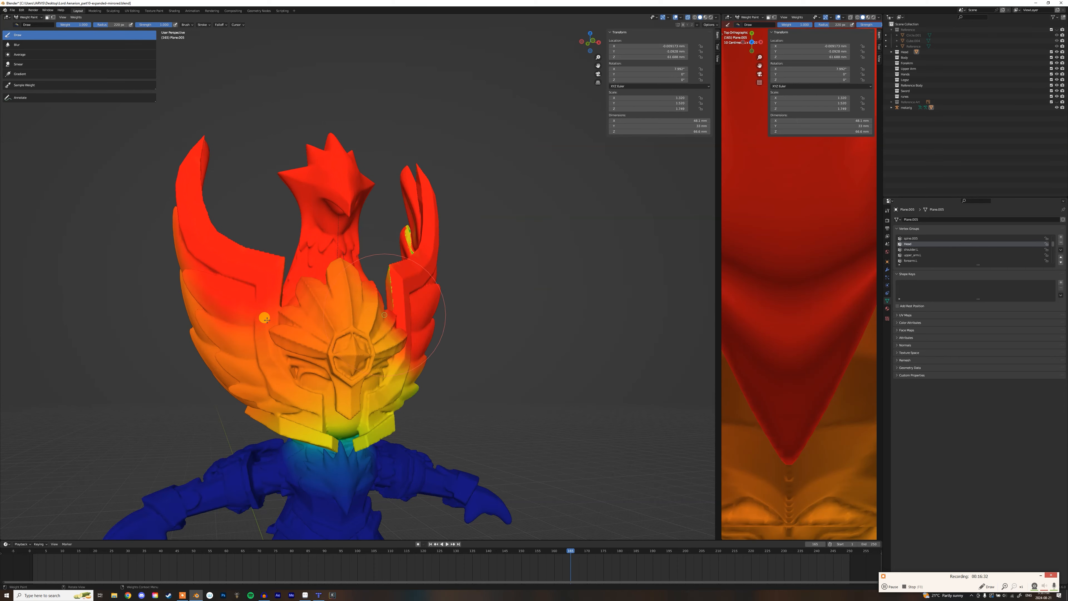
{"action": "mouse_move", "coordinate": [378, 316]}
{"action": "left_mouse_down"}
{"action": "mouse_move", "coordinate": [345, 339]}
{"action": "mouse_move", "coordinate": [389, 333]}
{"action": "mouse_move", "coordinate": [288, 264]}
{"action": "mouse_move", "coordinate": [178, 315]}
{"action": "mouse_move", "coordinate": [178, 342]}
{"action": "mouse_move", "coordinate": [253, 344]}
{"action": "mouse_move", "coordinate": [174, 266]}
{"action": "mouse_move", "coordinate": [170, 283]}
{"action": "mouse_move", "coordinate": [189, 297]}
{"action": "left_mouse_up"}
{"action": "scroll", "coordinate": [472, 279], "scroll_direction": "down", "scroll_amount": 5}
{"action": "middle_click_drag", "start_coordinate": [472, 279], "coordinate": [370, 310]}
{"action": "left_click", "coordinate": [372, 311]}
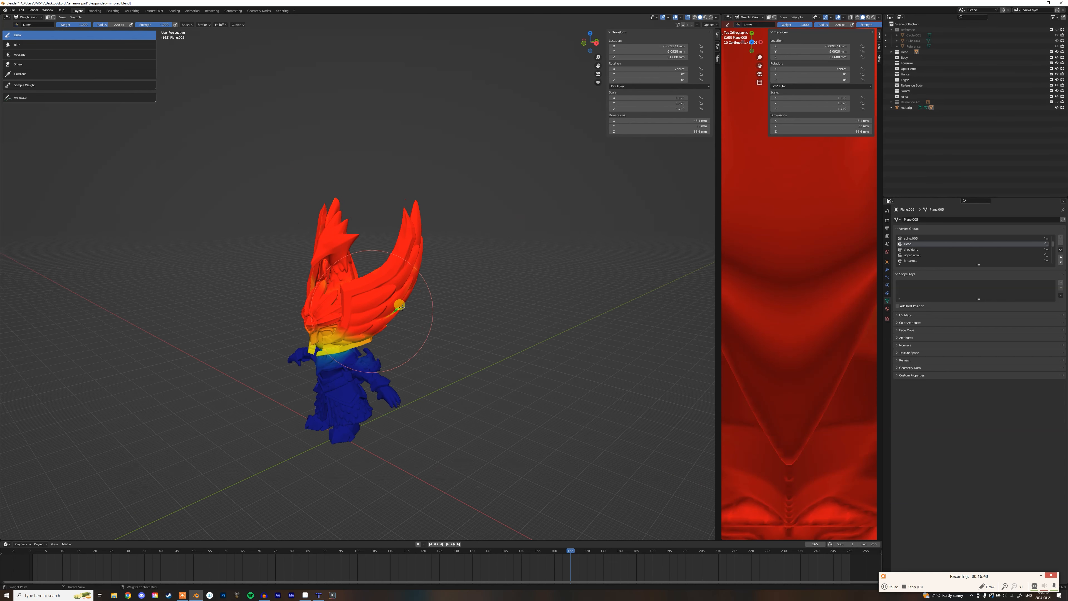
{"action": "scroll", "coordinate": [435, 302], "scroll_direction": "up", "scroll_amount": 1}
{"action": "key", "text": "ctrl+z"}
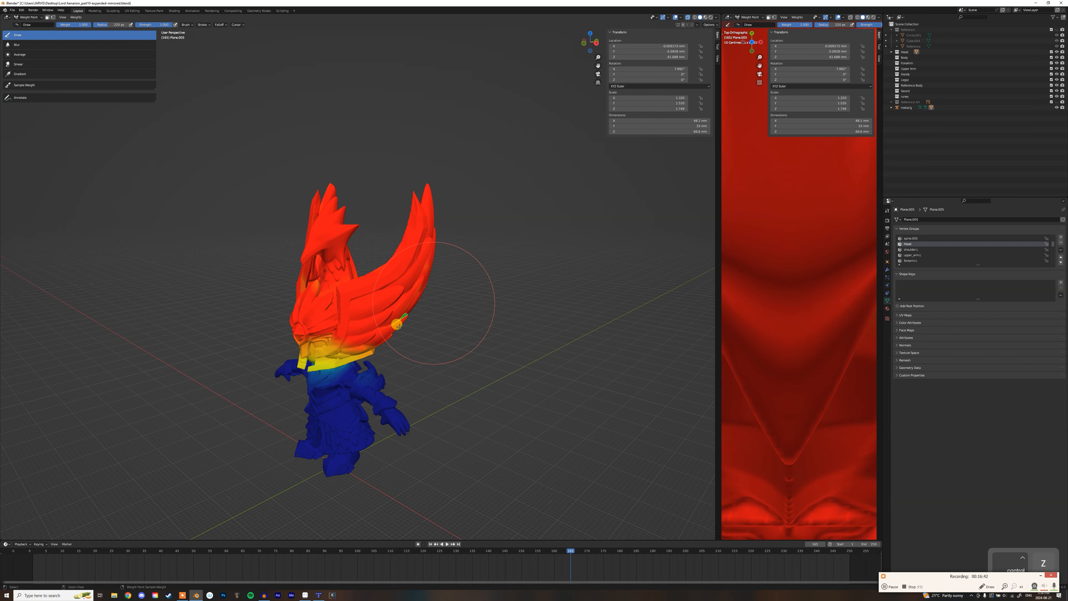
{"action": "scroll", "coordinate": [440, 398], "scroll_direction": "up", "scroll_amount": 5}
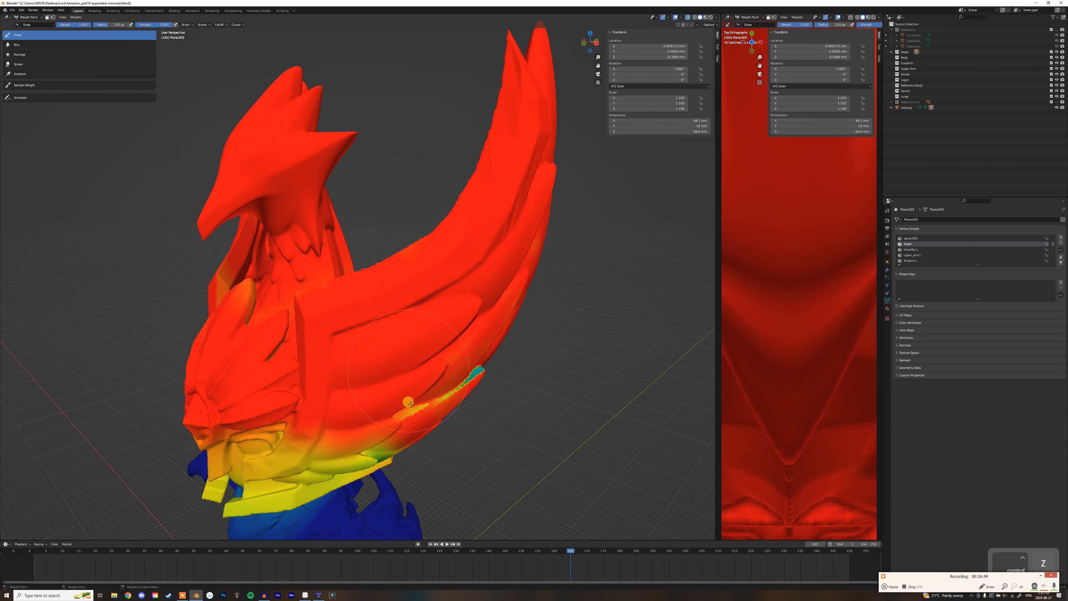
{"action": "mouse_move", "coordinate": [440, 398]}
{"action": "left_mouse_down"}
{"action": "mouse_move", "coordinate": [489, 358]}
{"action": "mouse_move", "coordinate": [472, 366]}
{"action": "left_mouse_up"}
- Fill the leftover low-weight patches on the wing feathers with head weight from behind and above, checking the gaps beside the crest
{"action": "middle_click_drag", "start_coordinate": [399, 353], "coordinate": [291, 337]}
{"action": "mouse_move", "coordinate": [222, 287]}
{"action": "left_mouse_down"}
{"action": "mouse_move", "coordinate": [212, 295]}
{"action": "mouse_move", "coordinate": [221, 272]}
{"action": "left_mouse_up"}
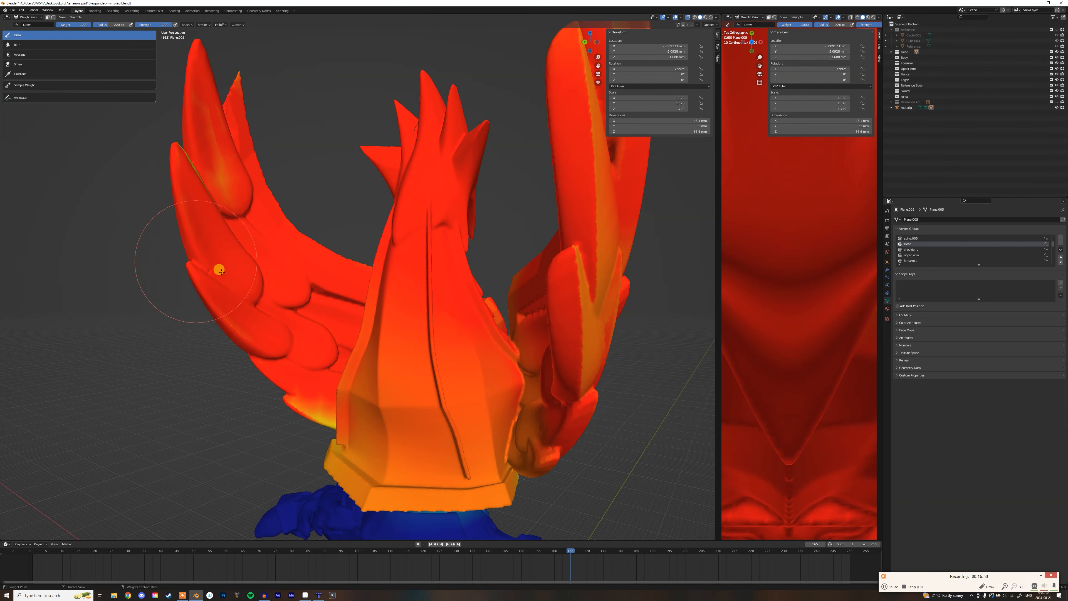
{"action": "middle_click_drag", "start_coordinate": [222, 306], "coordinate": [206, 236]}
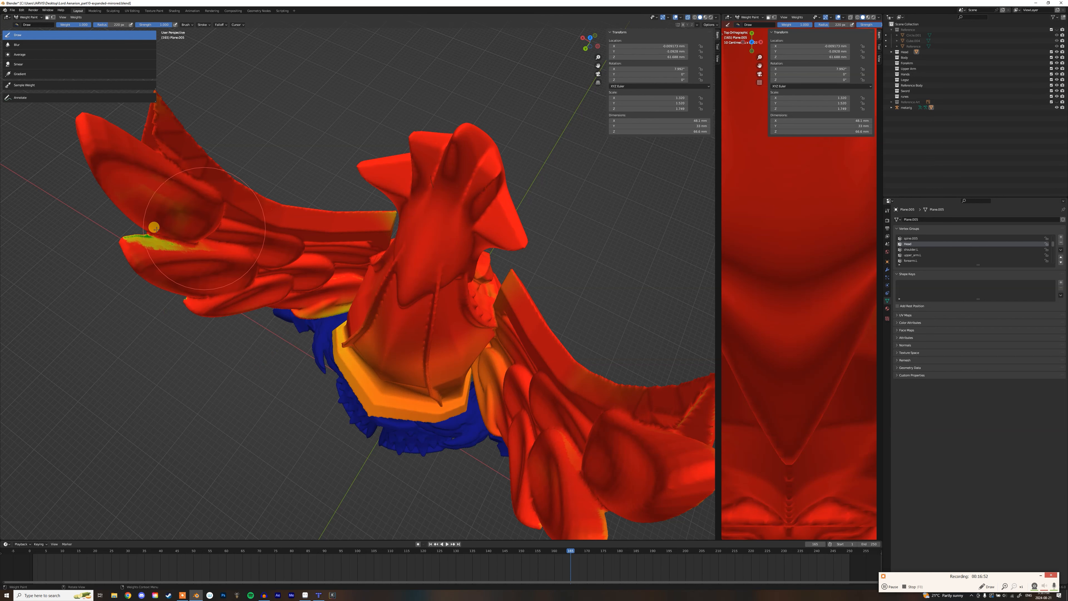
{"action": "mouse_move", "coordinate": [100, 238]}
{"action": "left_mouse_down"}
{"action": "mouse_move", "coordinate": [241, 246]}
{"action": "mouse_move", "coordinate": [134, 229]}
{"action": "mouse_move", "coordinate": [203, 260]}
{"action": "mouse_move", "coordinate": [267, 246]}
{"action": "left_mouse_up"}
{"action": "mouse_move", "coordinate": [268, 245]}
{"action": "middle_mouse_down"}
{"action": "mouse_move", "coordinate": [405, 263]}
{"action": "mouse_move", "coordinate": [421, 312]}
{"action": "middle_mouse_up"}
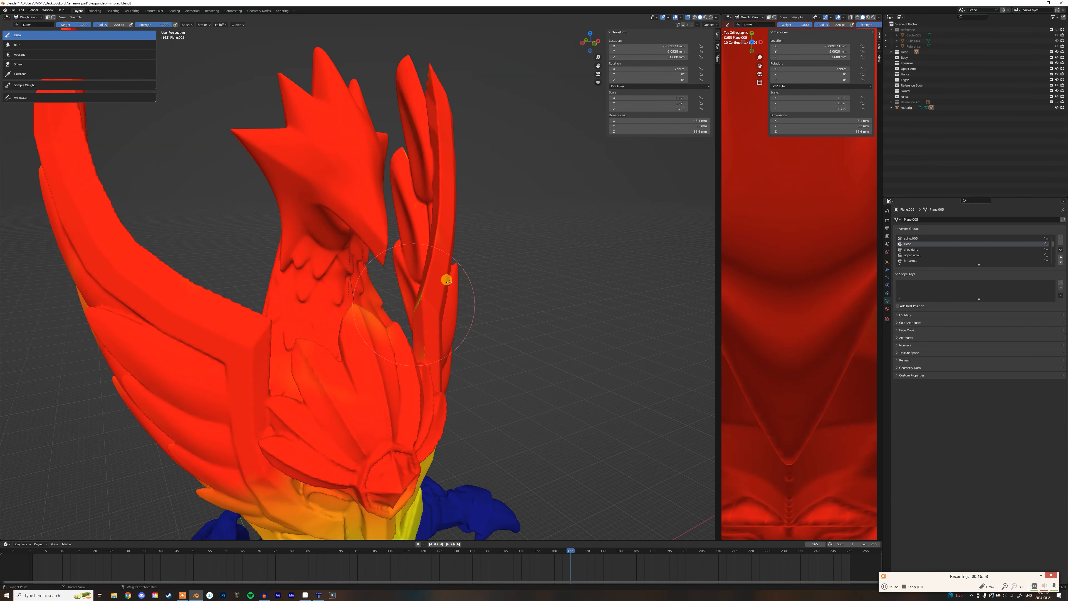
{"action": "middle_click_drag", "start_coordinate": [439, 302], "coordinate": [449, 294]}
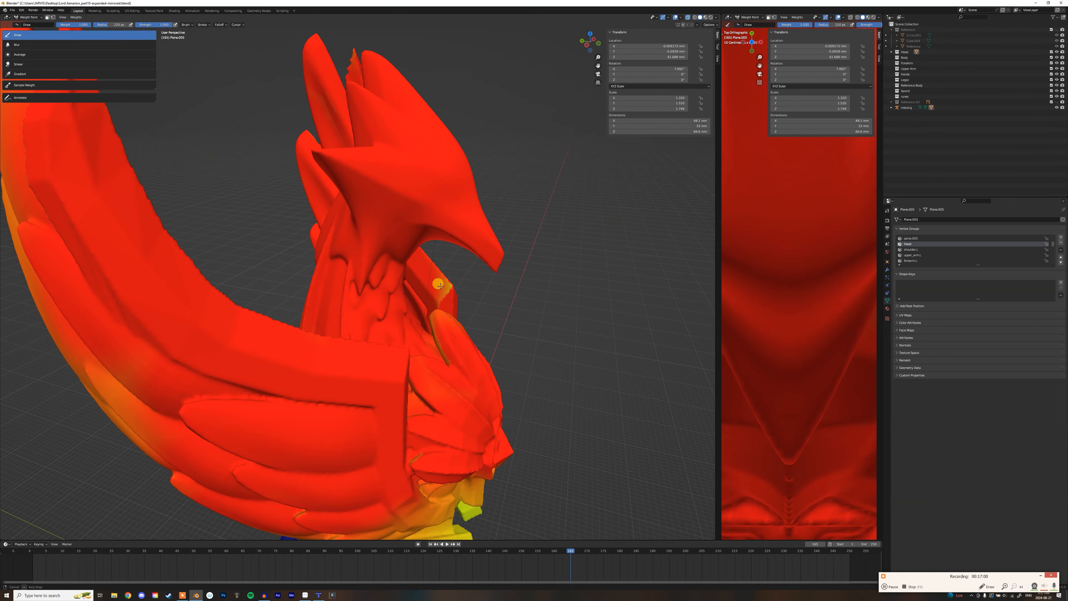
- Return the mesh to Object Mode in the front view, select the metarig and put it into Pose Mode
{"action": "mouse_move", "coordinate": [357, 310]}
{"action": "middle_mouse_down"}
{"action": "mouse_move", "coordinate": [452, 298]}
{"action": "mouse_move", "coordinate": [419, 319]}
{"action": "mouse_move", "coordinate": [467, 305]}
{"action": "middle_mouse_up"}
{"action": "key", "text": "KP_1"}
{"action": "scroll", "coordinate": [419, 320], "scroll_direction": "down", "scroll_amount": 5}
{"action": "scroll", "coordinate": [419, 319], "scroll_direction": "up", "scroll_amount": 2}
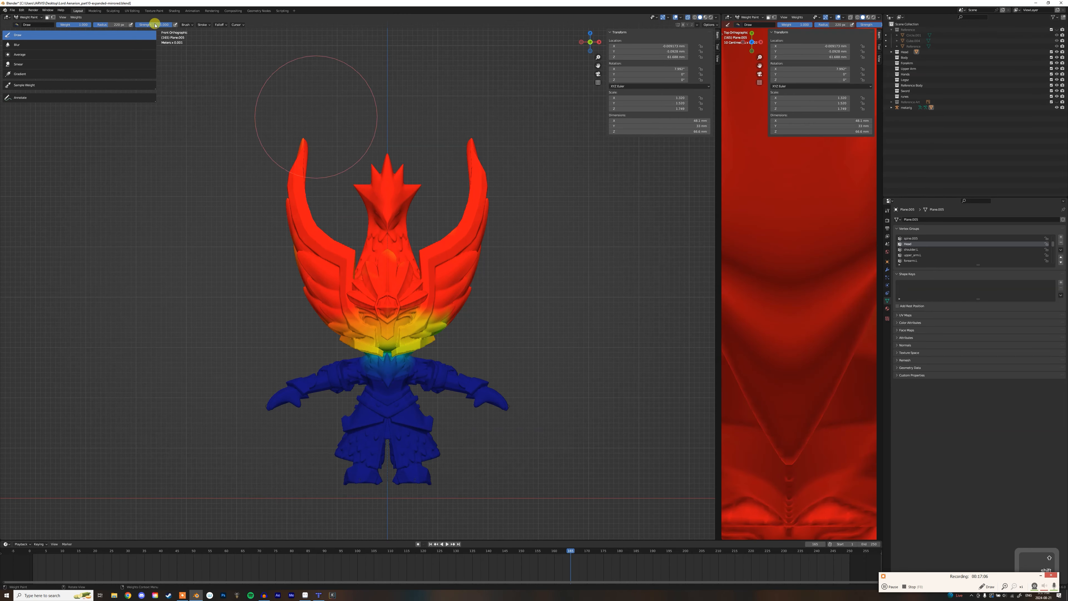
{"action": "left_click", "coordinate": [24, 19]}
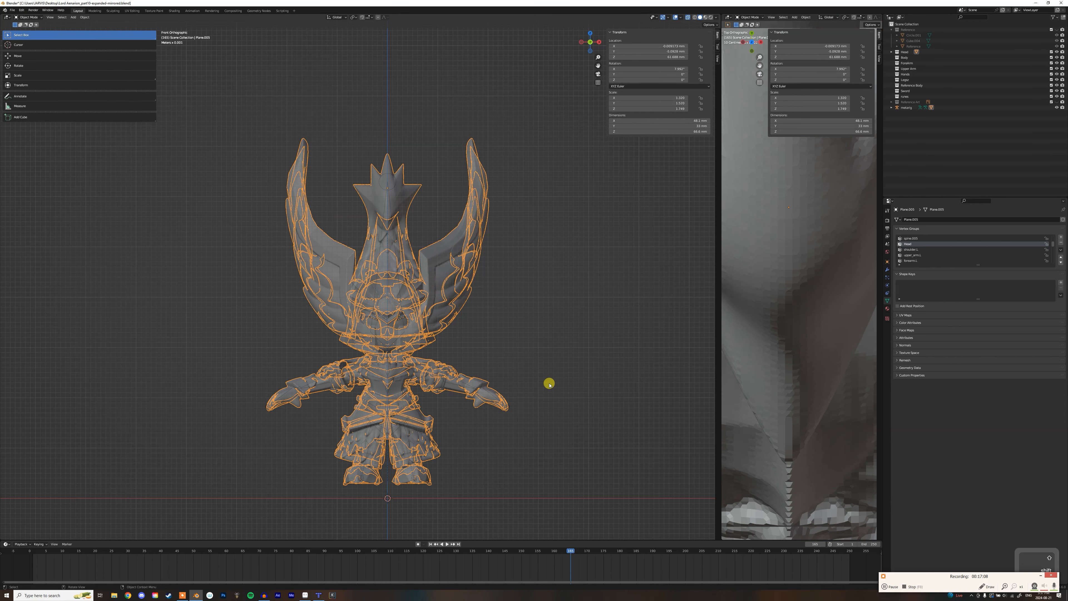
{"action": "left_click", "coordinate": [391, 231]}
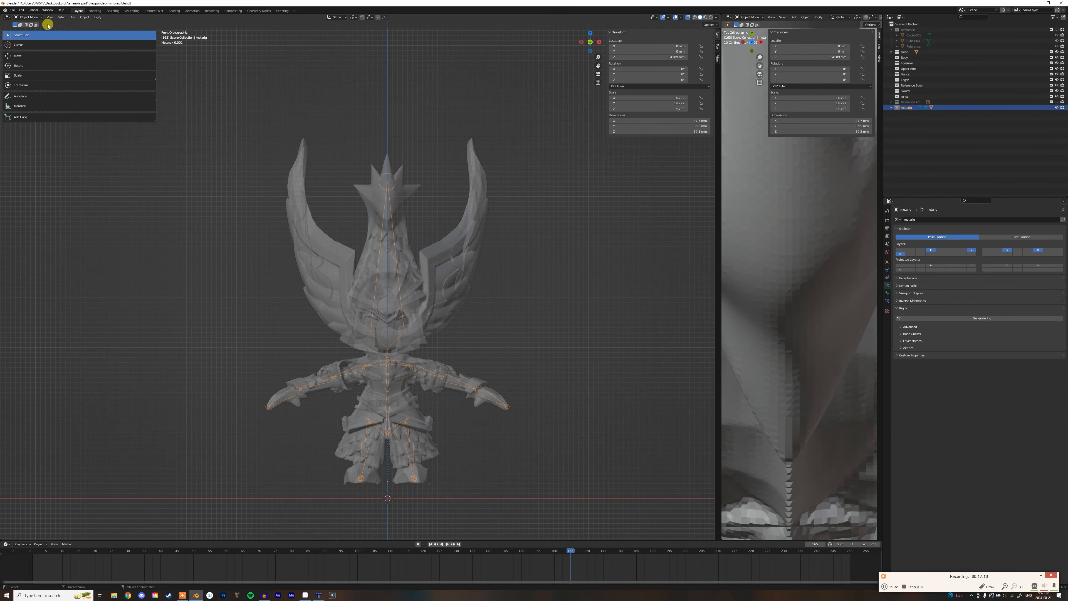
{"action": "left_click", "coordinate": [31, 20]}
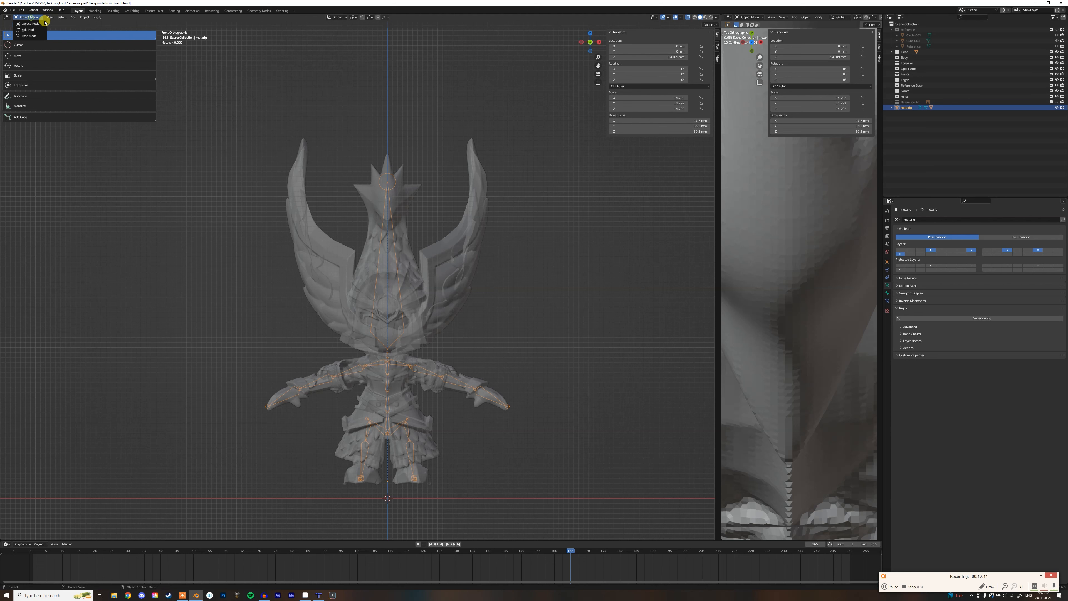
{"action": "left_click", "coordinate": [34, 42]}
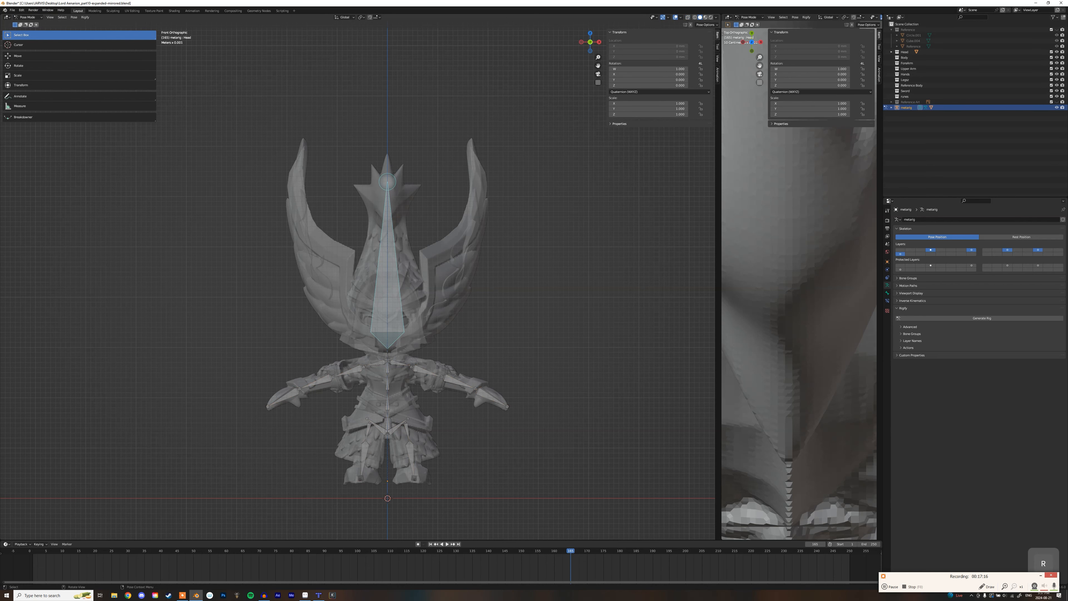
- Try rotating the head bone sideways in the front view to test how the helmet and its wings follow
{"action": "key", "text": "r"}
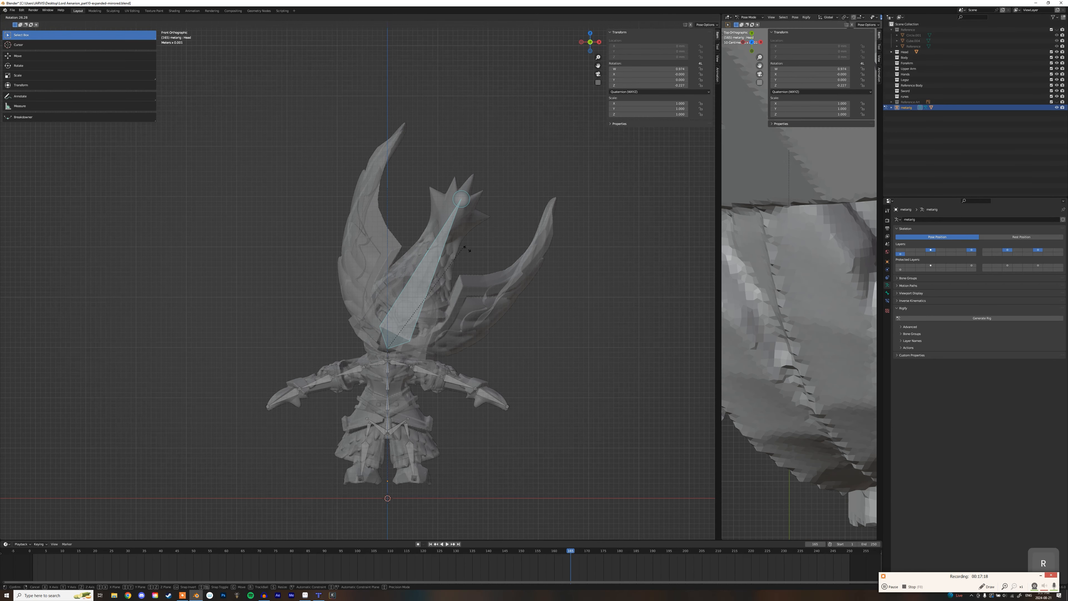
{"action": "right_click", "coordinate": [416, 217]}
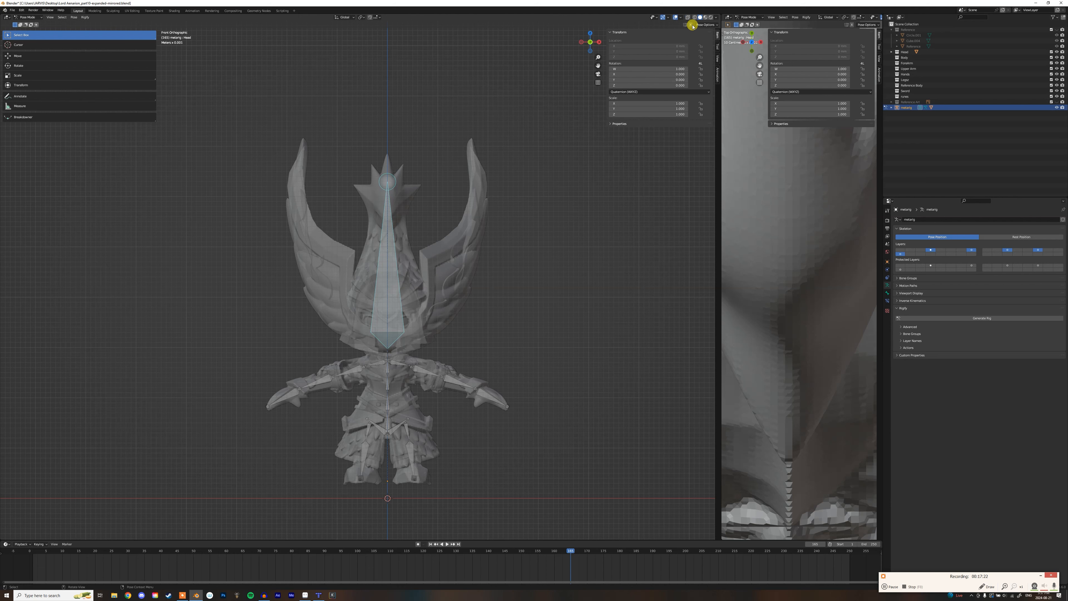
{"action": "left_click", "coordinate": [483, 193]}
- Return the metarig to Object Mode, select the character mesh and turn off the see-through display
{"action": "left_click", "coordinate": [27, 18]}
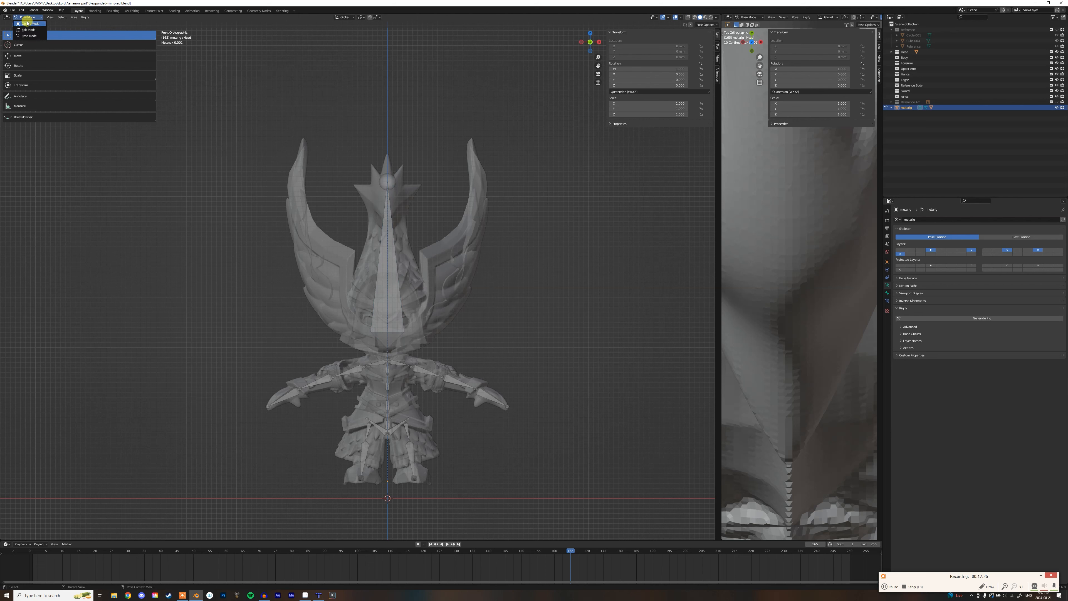
{"action": "left_click", "coordinate": [26, 23]}
{"action": "left_click", "coordinate": [453, 233]}
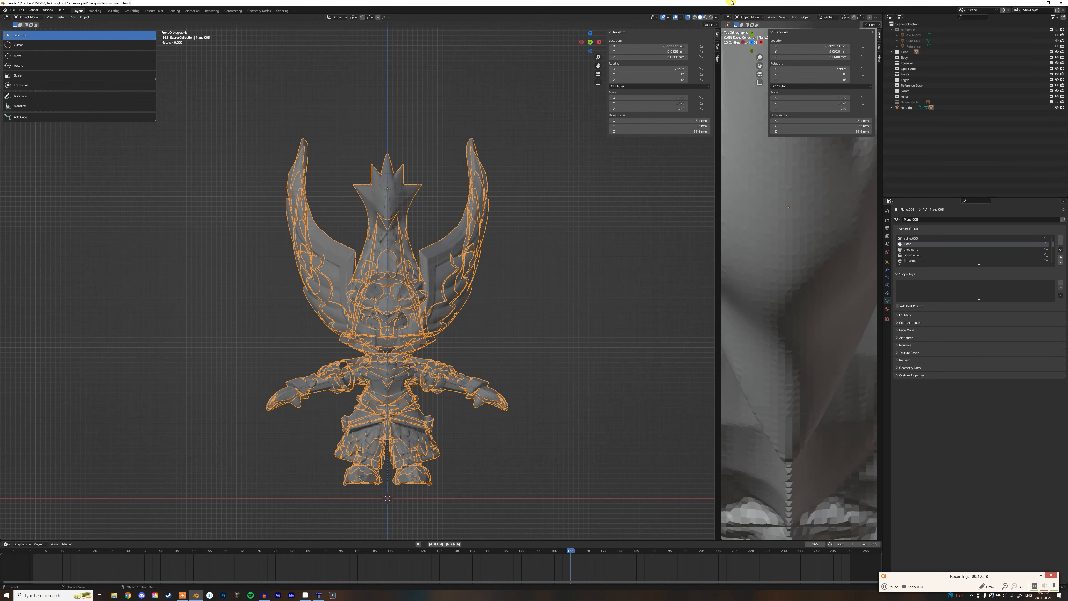
{"action": "left_click", "coordinate": [687, 18]}
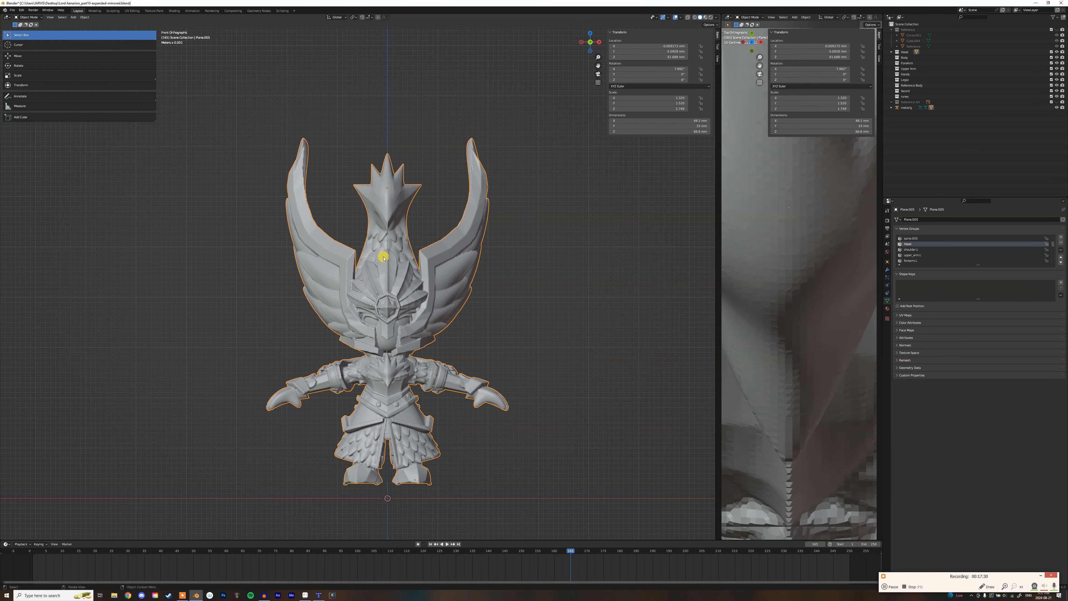
- Examine the solid character's helmet, arms and legs up close from the front and slightly above, ending in the front view
{"action": "mouse_move", "coordinate": [471, 313]}
{"action": "middle_mouse_down"}
{"action": "mouse_move", "coordinate": [381, 310]}
{"action": "mouse_move", "coordinate": [477, 310]}
{"action": "mouse_move", "coordinate": [479, 298]}
{"action": "mouse_move", "coordinate": [477, 308]}
{"action": "middle_mouse_up"}
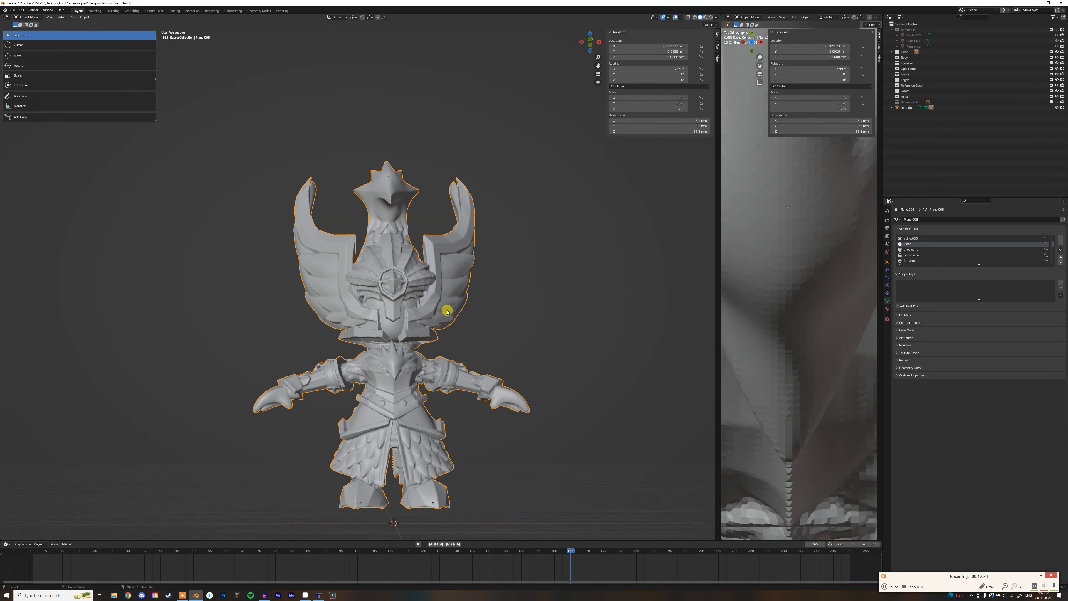
{"action": "middle_click_drag", "start_coordinate": [508, 273], "coordinate": [496, 202], "text": "shift"}
{"action": "middle_click_drag", "start_coordinate": [490, 252], "coordinate": [472, 290]}
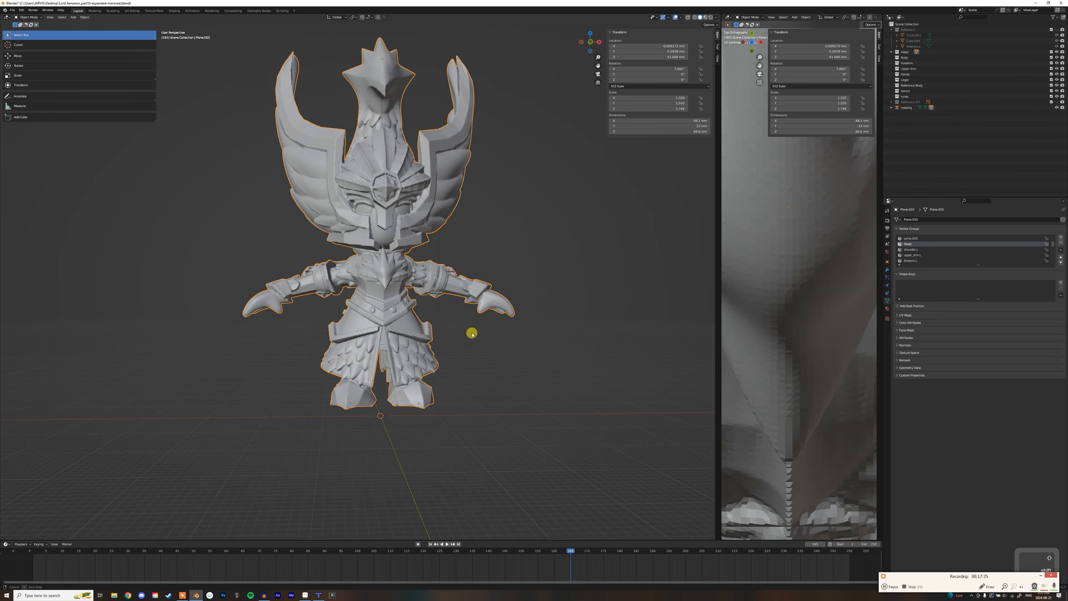
{"action": "scroll", "coordinate": [472, 333], "scroll_direction": "up", "scroll_amount": 1}
{"action": "middle_click_drag", "start_coordinate": [382, 361], "coordinate": [404, 403]}
{"action": "scroll", "coordinate": [377, 366], "scroll_direction": "up", "scroll_amount": 2}
{"action": "scroll", "coordinate": [377, 367], "scroll_direction": "down", "scroll_amount": 1}
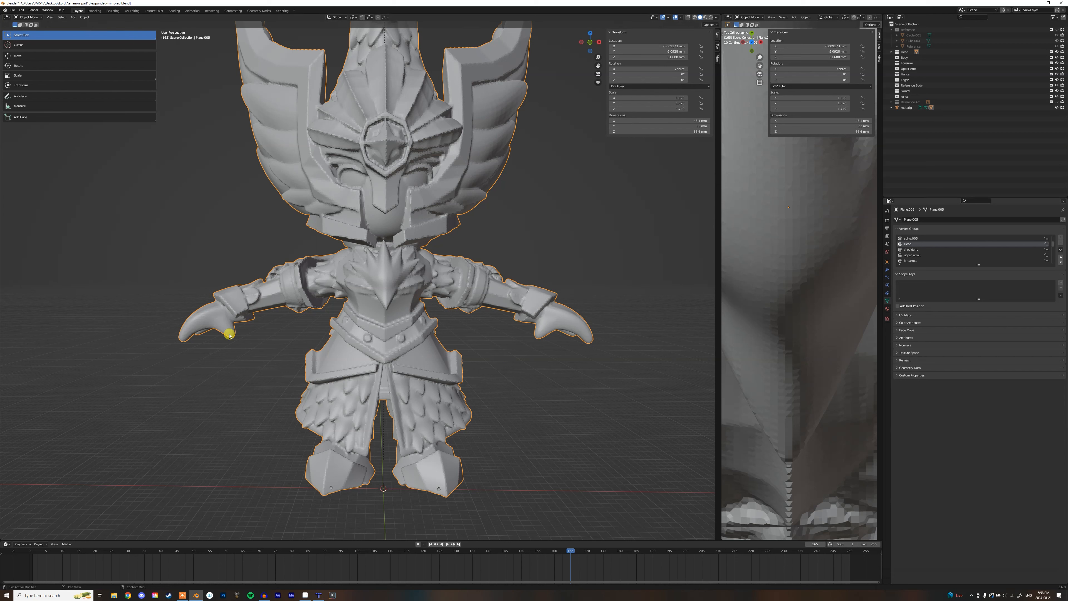
{"action": "right_click", "coordinate": [469, 303]}
{"action": "key", "text": "KP_1"}
{"action": "middle_click_drag", "start_coordinate": [494, 230], "coordinate": [518, 320], "text": "shift"}
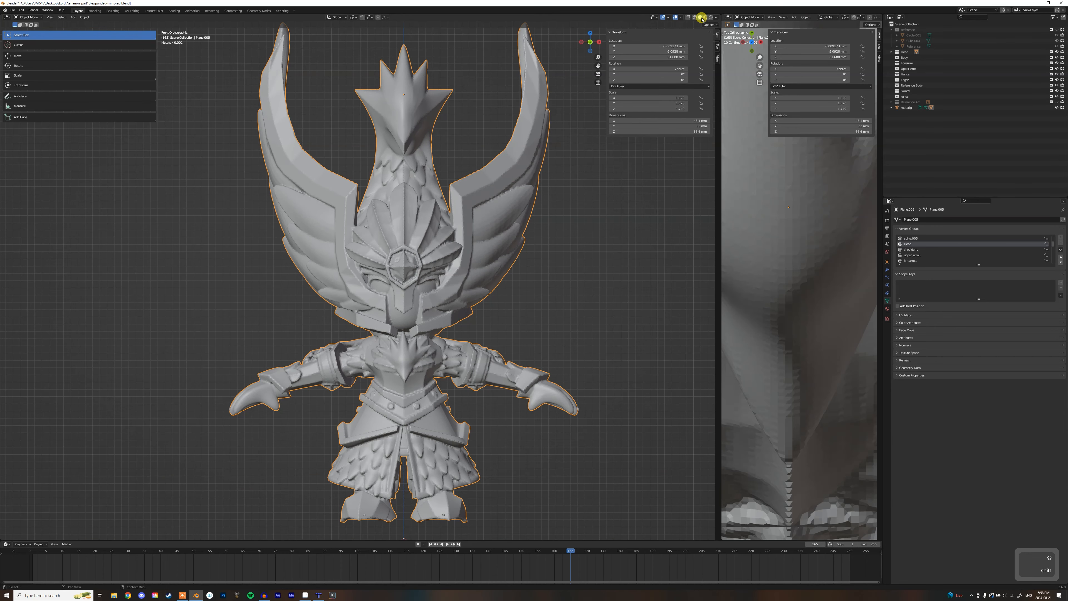
- Turn on the see-through display, put the metarig into Pose Mode and bring up the left thigh bone's properties
{"action": "left_click", "coordinate": [688, 18]}
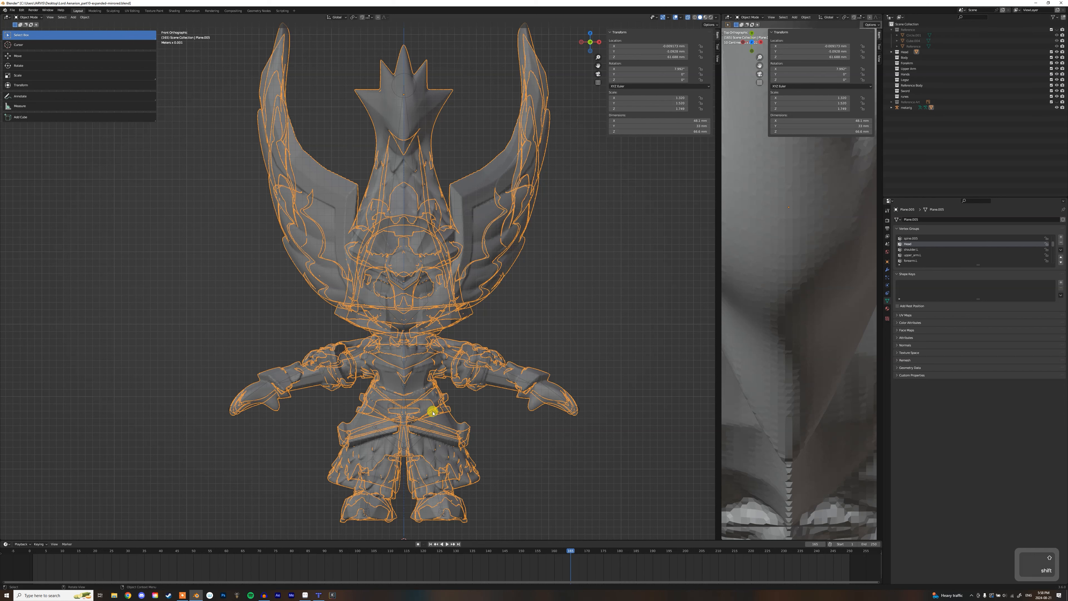
{"action": "left_click", "coordinate": [408, 445]}
{"action": "left_click", "coordinate": [430, 448]}
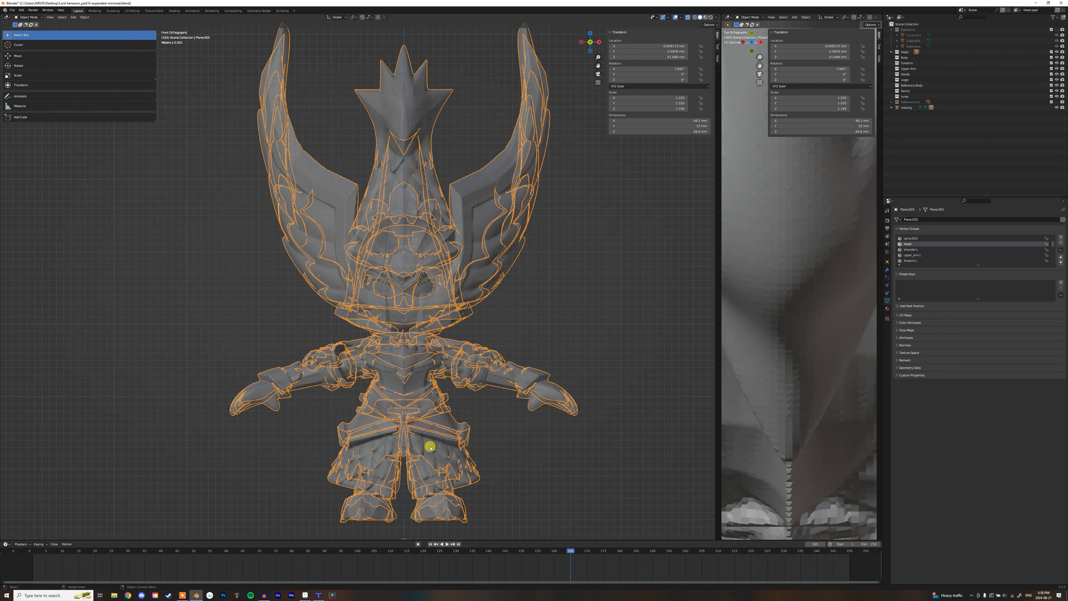
{"action": "left_click", "coordinate": [432, 445]}
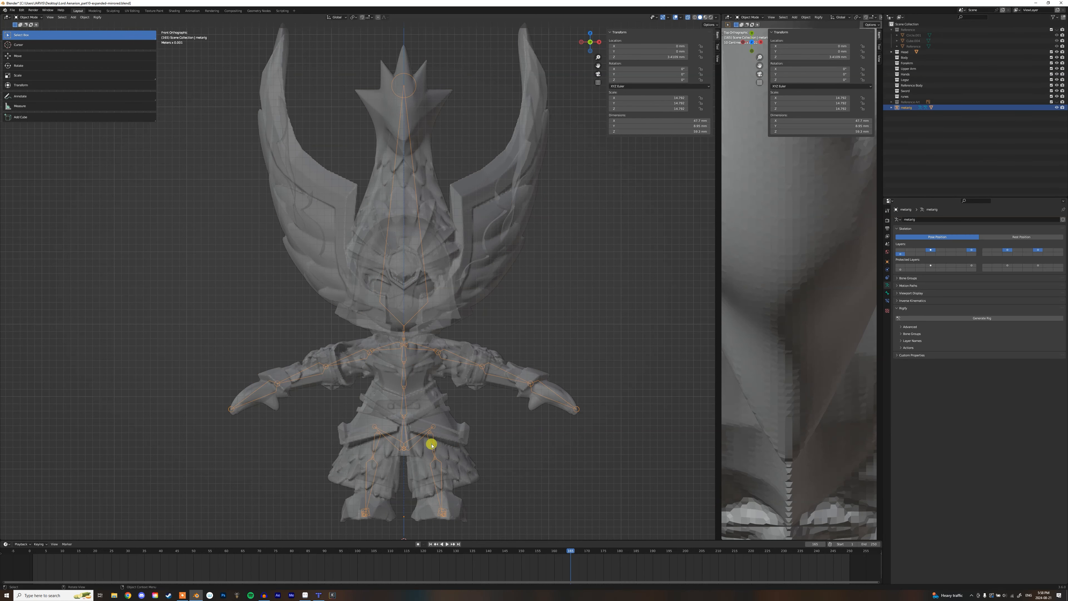
{"action": "left_click", "coordinate": [31, 18]}
{"action": "left_click", "coordinate": [29, 35]}
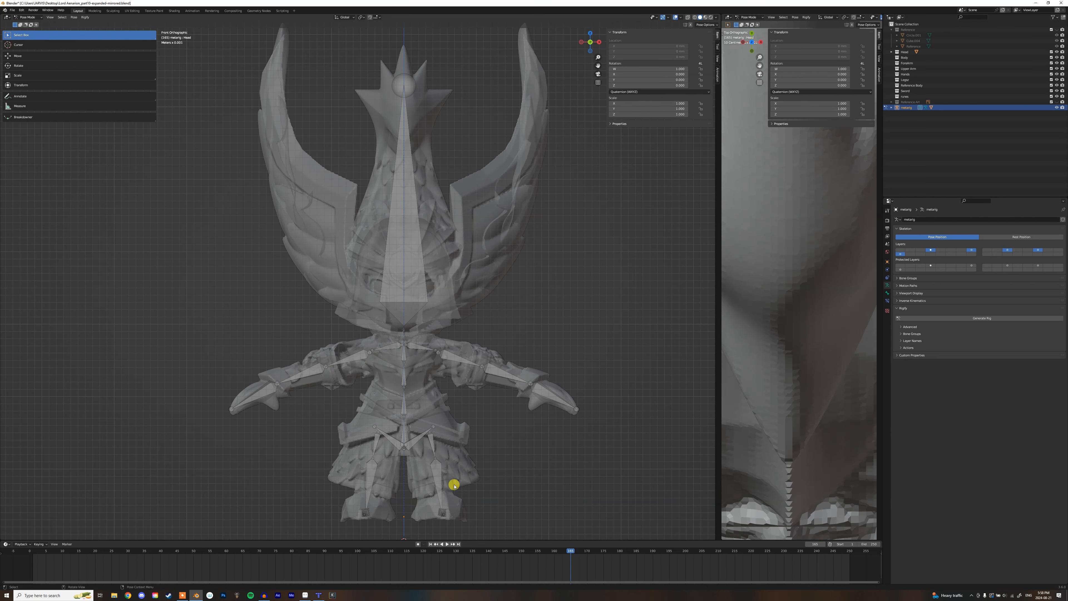
{"action": "left_click", "coordinate": [433, 443]}
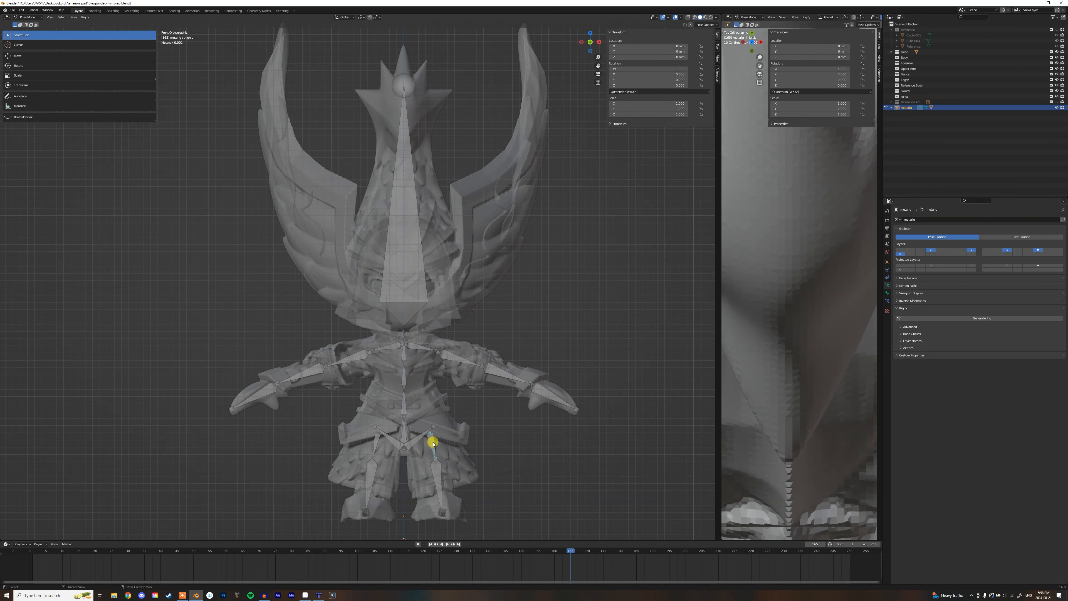
{"action": "left_click", "coordinate": [887, 296]}
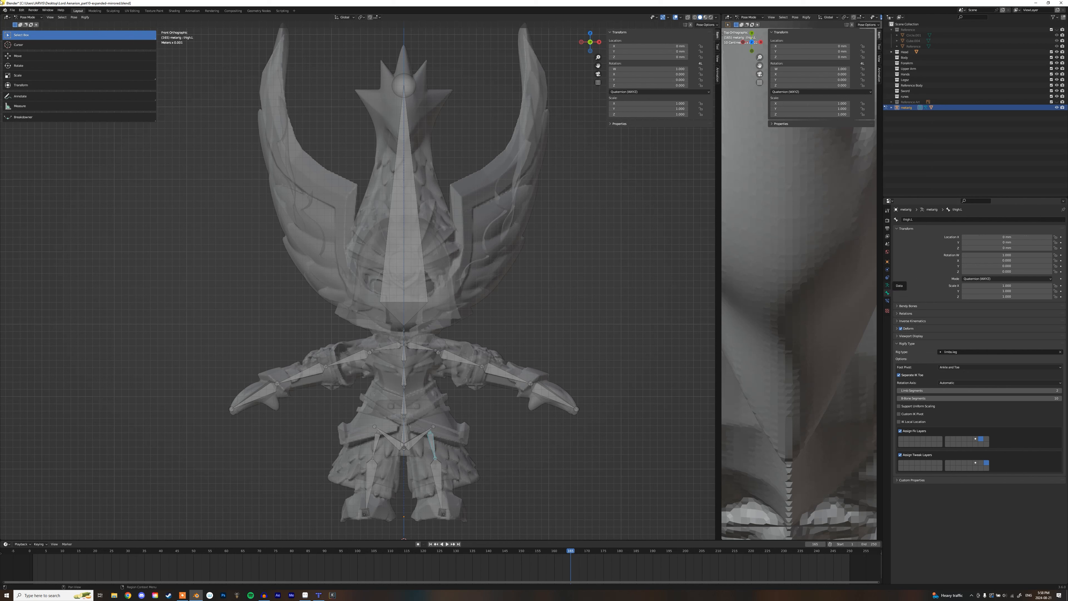
- Return the metarig to Object Mode, select the character mesh and put it into Weight Paint mode
{"action": "left_click", "coordinate": [25, 17]}
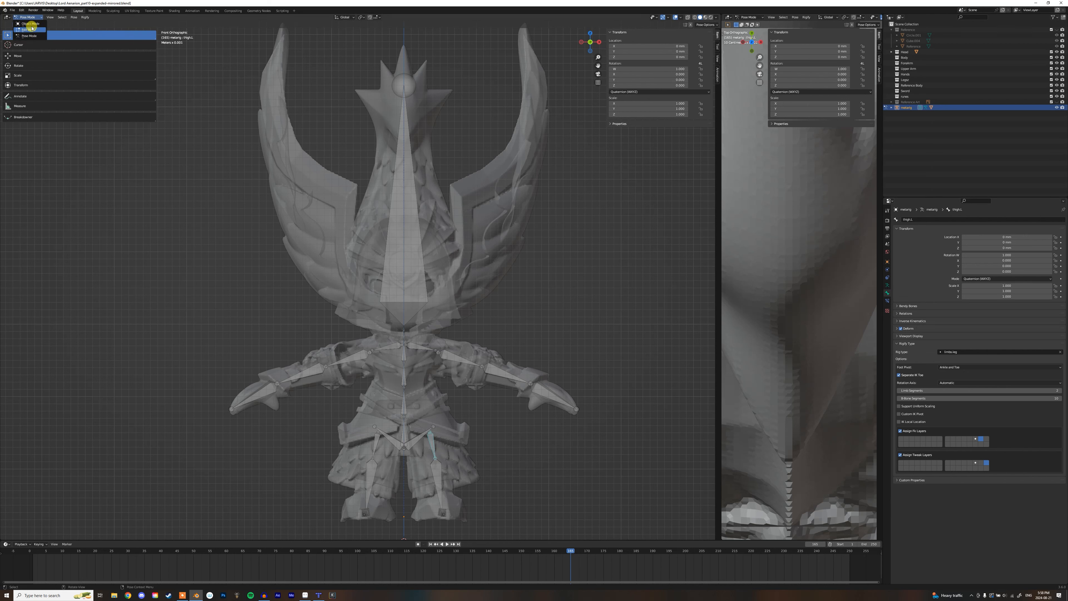
{"action": "left_click", "coordinate": [33, 10]}
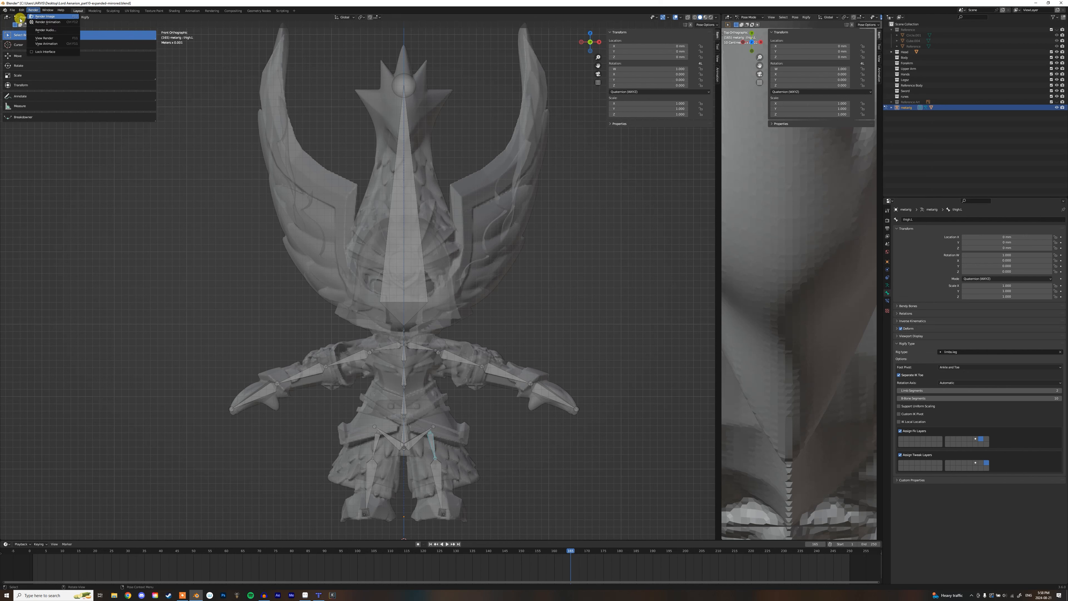
{"action": "left_click", "coordinate": [21, 18]}
{"action": "left_click", "coordinate": [36, 24]}
{"action": "left_click", "coordinate": [544, 201]}
{"action": "left_click", "coordinate": [505, 196]}
{"action": "left_click", "coordinate": [30, 18]}
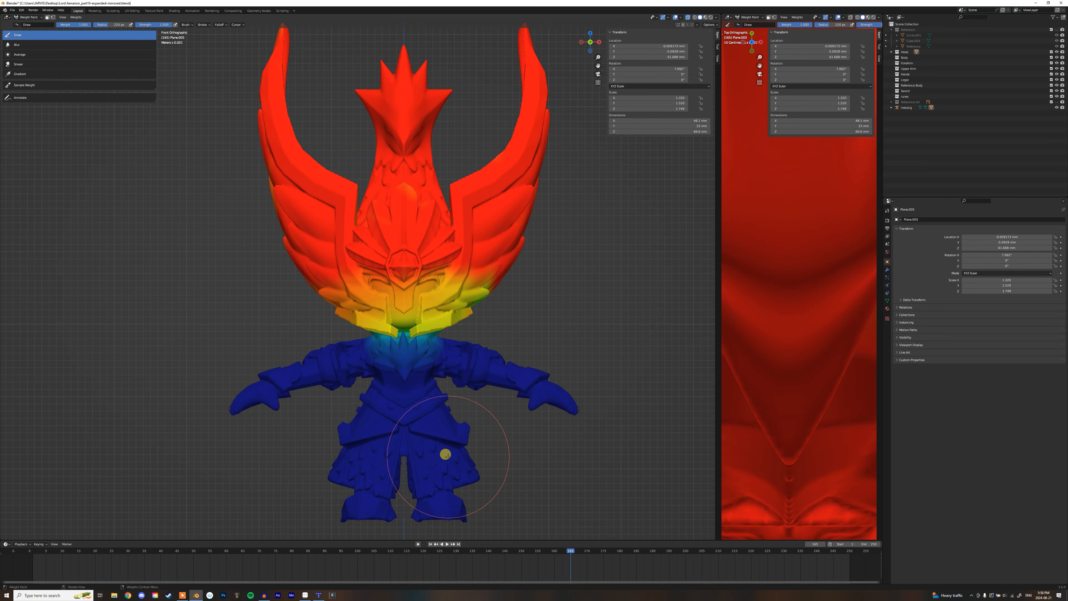
- Display the mesh's vertex groups and make thigh.L the active group
{"action": "left_click", "coordinate": [887, 301]}
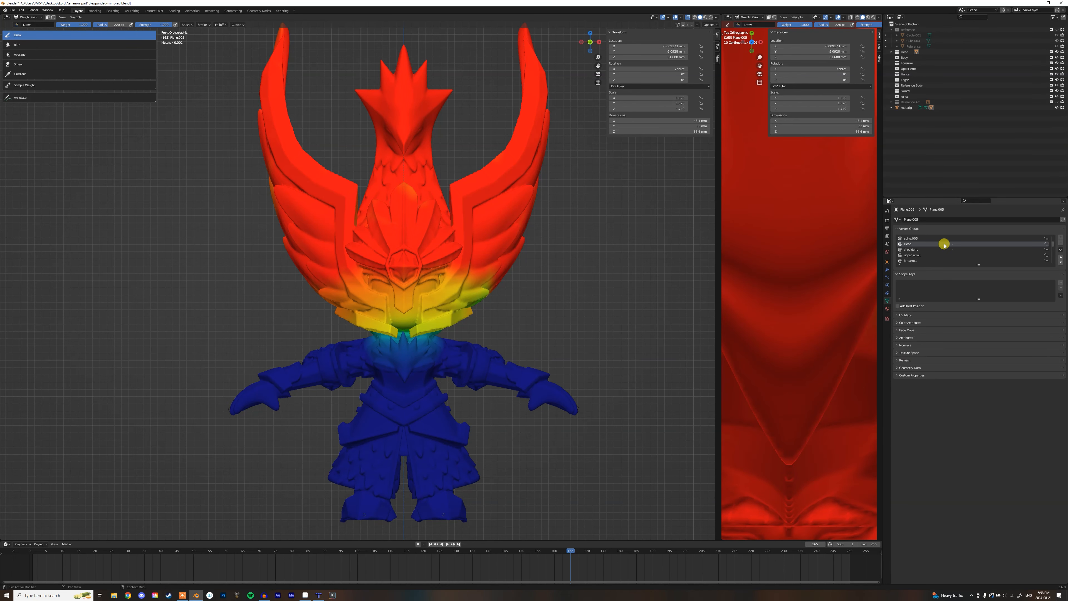
{"action": "scroll", "coordinate": [944, 245], "scroll_direction": "down", "scroll_amount": 2}
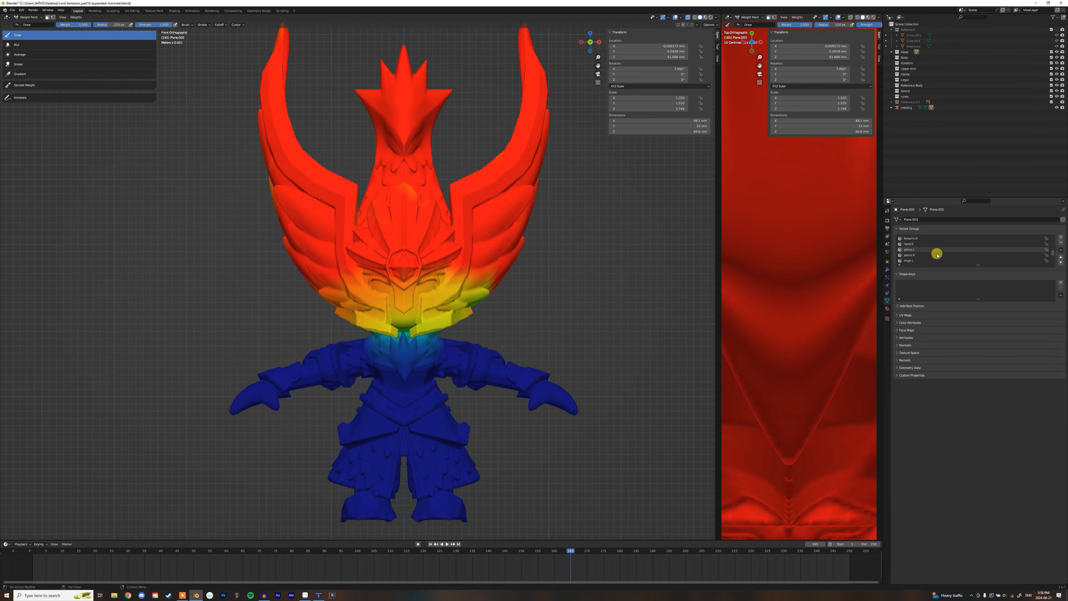
{"action": "left_click", "coordinate": [929, 255]}
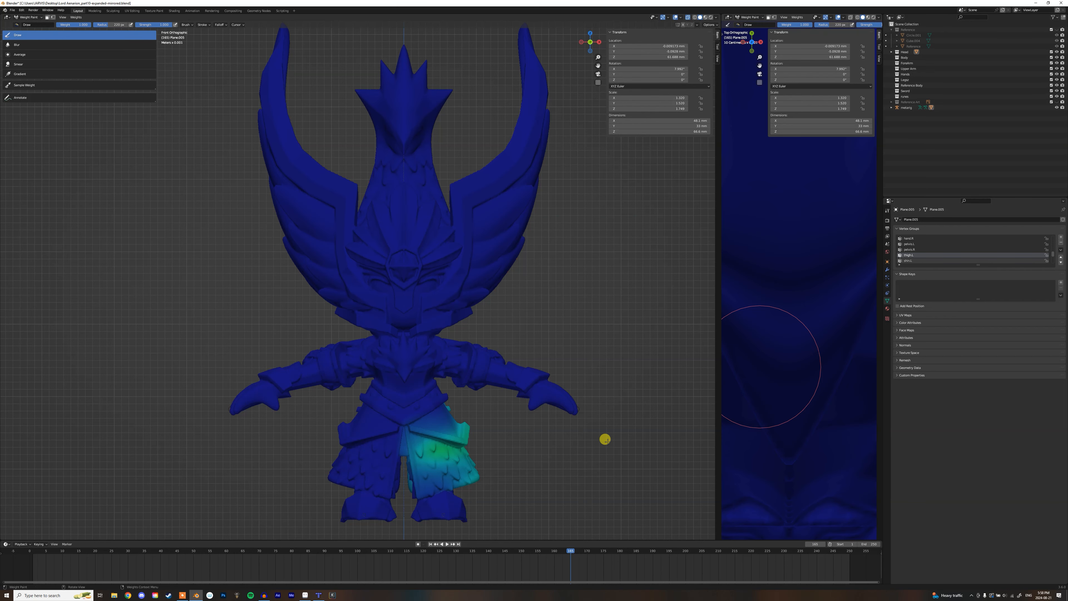
- Examine the left thigh weights on the skirt and waist armor from the side and front
{"action": "middle_click_drag", "start_coordinate": [574, 464], "coordinate": [616, 415]}
{"action": "scroll", "coordinate": [557, 428], "scroll_direction": "up", "scroll_amount": 2}
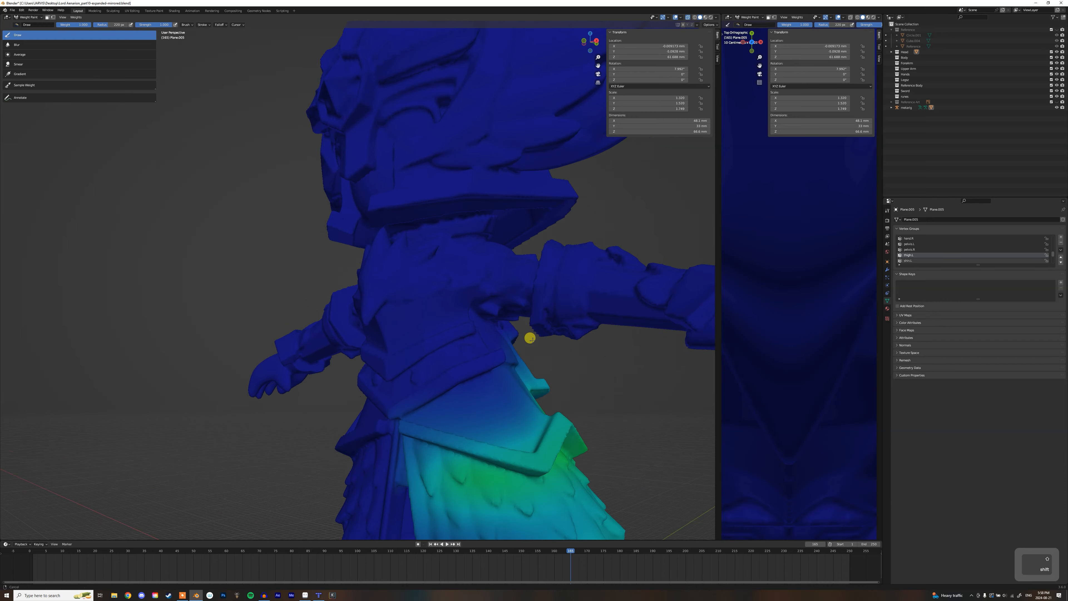
{"action": "middle_click_drag", "start_coordinate": [529, 336], "coordinate": [523, 253], "text": "shift"}
{"action": "middle_click_drag", "start_coordinate": [492, 446], "coordinate": [480, 426]}
{"action": "middle_click_drag", "start_coordinate": [550, 396], "coordinate": [598, 378]}
{"action": "scroll", "coordinate": [501, 387], "scroll_direction": "down", "scroll_amount": 3}
{"action": "scroll", "coordinate": [597, 379], "scroll_direction": "down", "scroll_amount": 3}
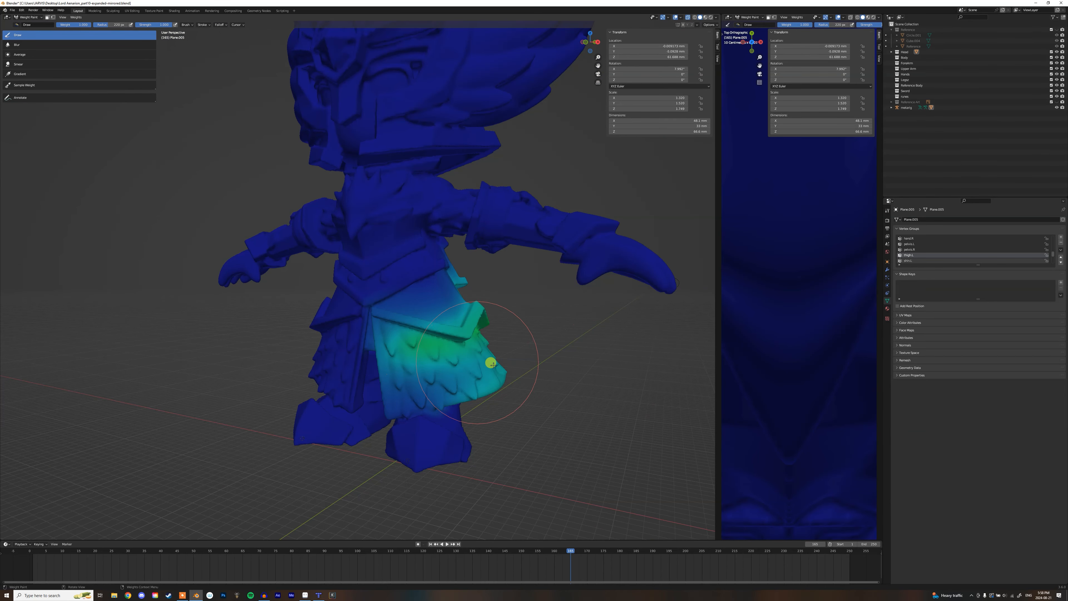
{"action": "middle_click_drag", "start_coordinate": [488, 358], "coordinate": [501, 345]}
{"action": "scroll", "coordinate": [919, 254], "scroll_direction": "down", "scroll_amount": 1}
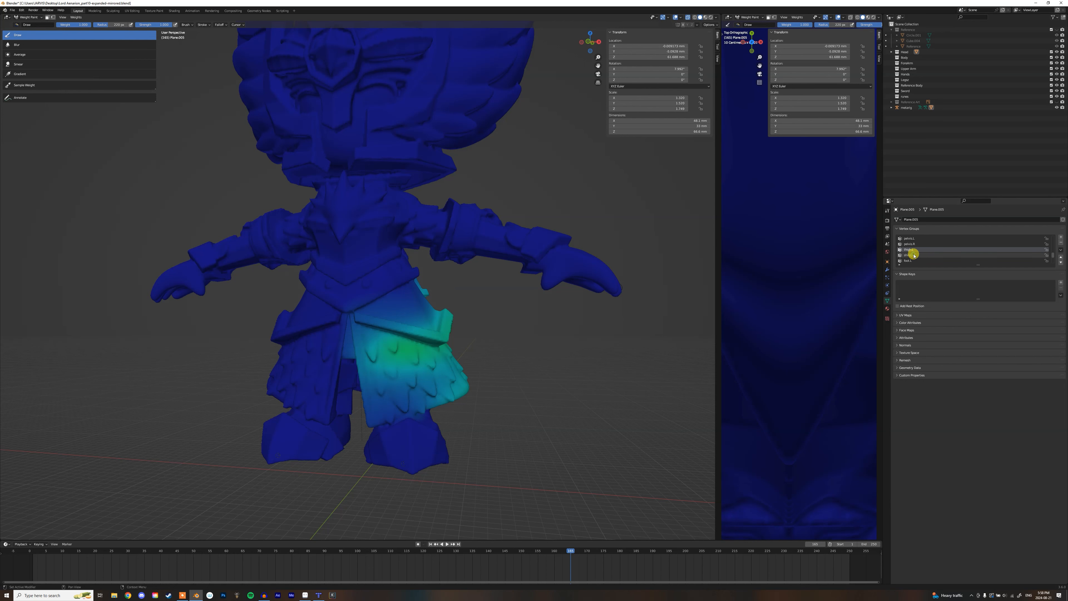
- Activate the shin.L vertex group and examine its weights on the left leg, then frame the whole character from the front
{"action": "left_click", "coordinate": [918, 255]}
{"action": "middle_click_drag", "start_coordinate": [422, 406], "coordinate": [450, 400]}
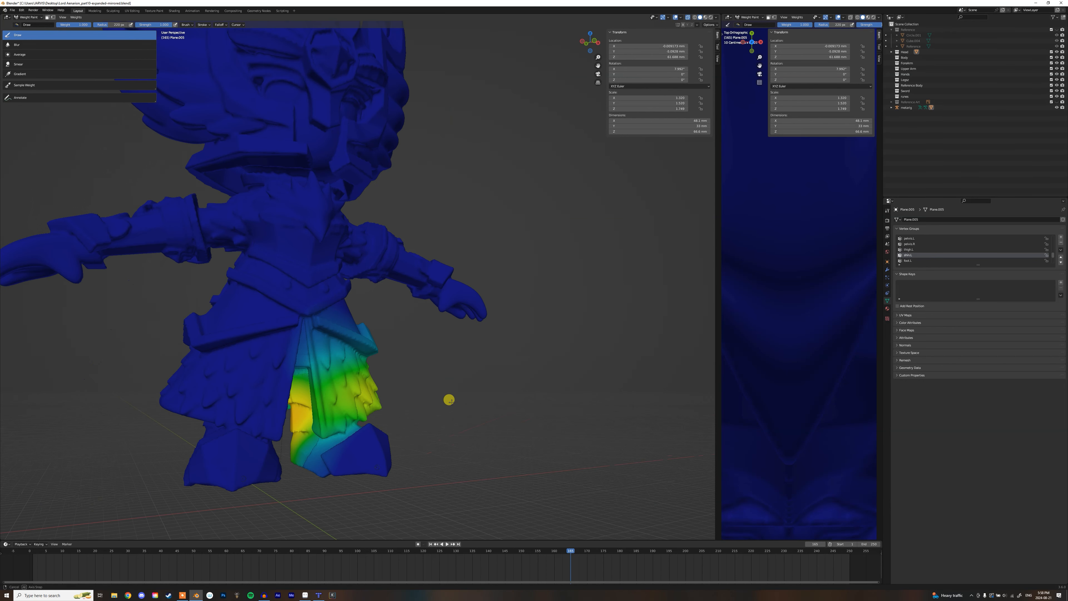
{"action": "middle_click_drag", "start_coordinate": [449, 400], "coordinate": [359, 391]}
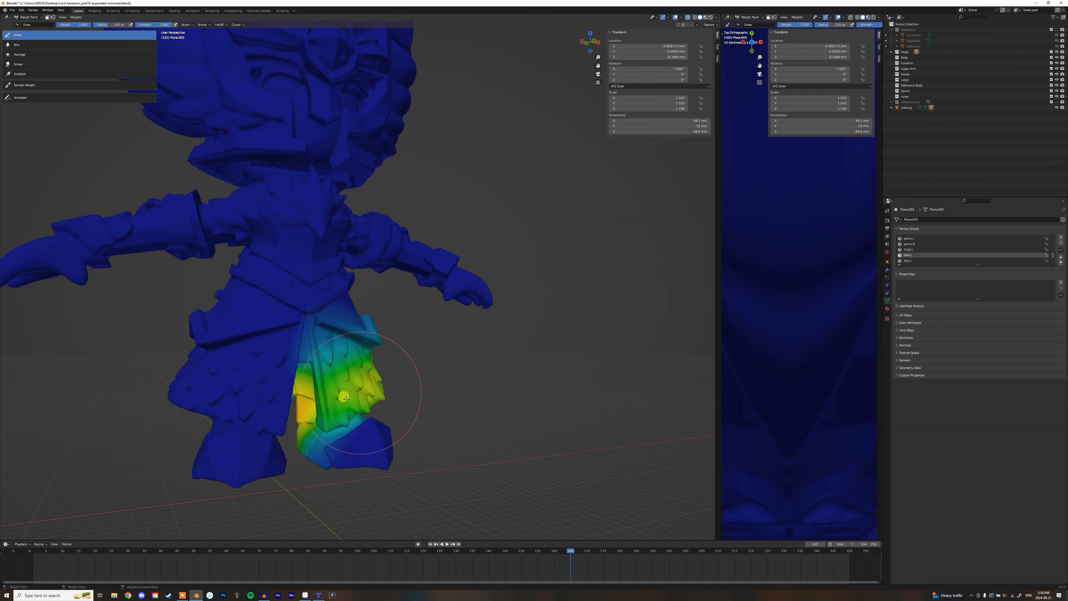
{"action": "middle_click_drag", "start_coordinate": [453, 391], "coordinate": [430, 400]}
{"action": "key", "text": "KP_1"}
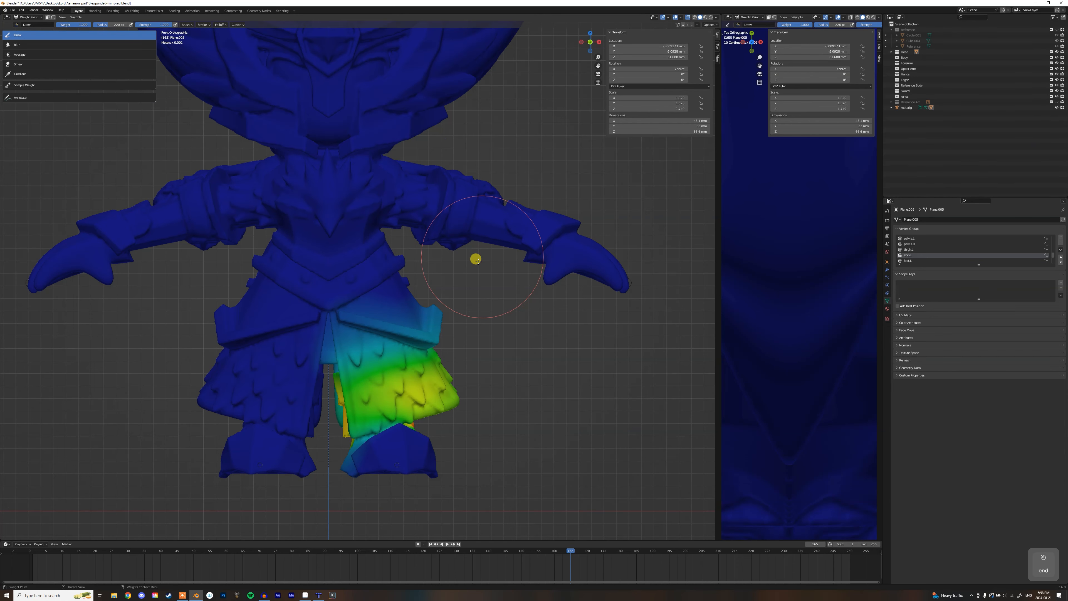
{"action": "scroll", "coordinate": [478, 259], "scroll_direction": "down", "scroll_amount": 4}
{"action": "middle_click_drag", "start_coordinate": [450, 178], "coordinate": [510, 285], "text": "shift"}
{"action": "scroll", "coordinate": [515, 294], "scroll_direction": "up", "scroll_amount": 1}
{"action": "middle_click_drag", "start_coordinate": [524, 346], "coordinate": [506, 310], "text": "shift"}
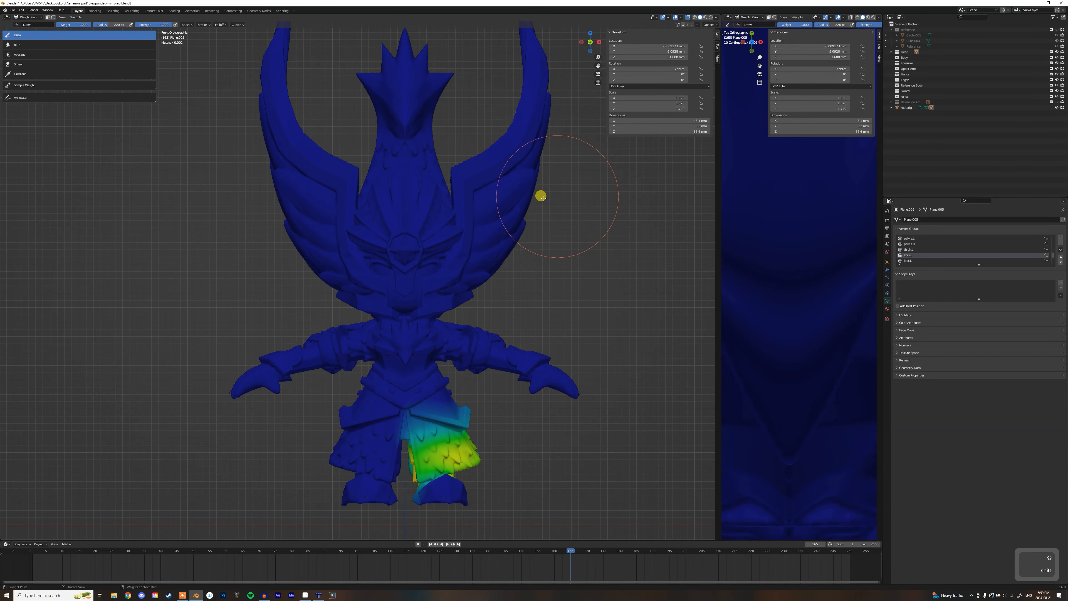
{"action": "scroll", "coordinate": [533, 197], "scroll_direction": "down", "scroll_amount": 1}
{"action": "middle_click_drag", "start_coordinate": [526, 197], "coordinate": [515, 220], "text": "shift"}
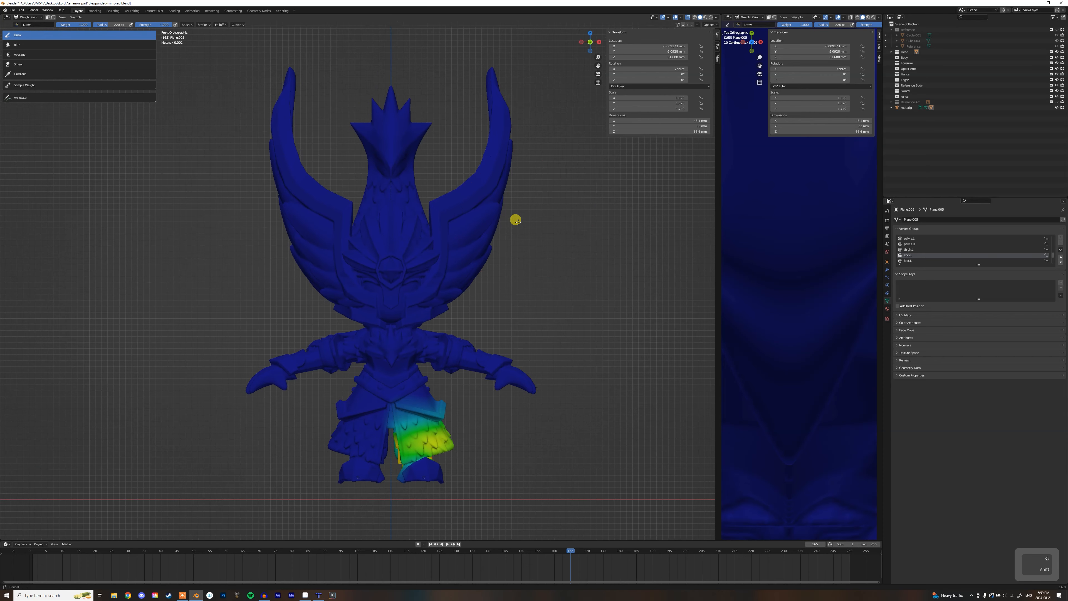
- Return the mesh to Object Mode in the front view and select the metarig
{"action": "left_click", "coordinate": [33, 20]}
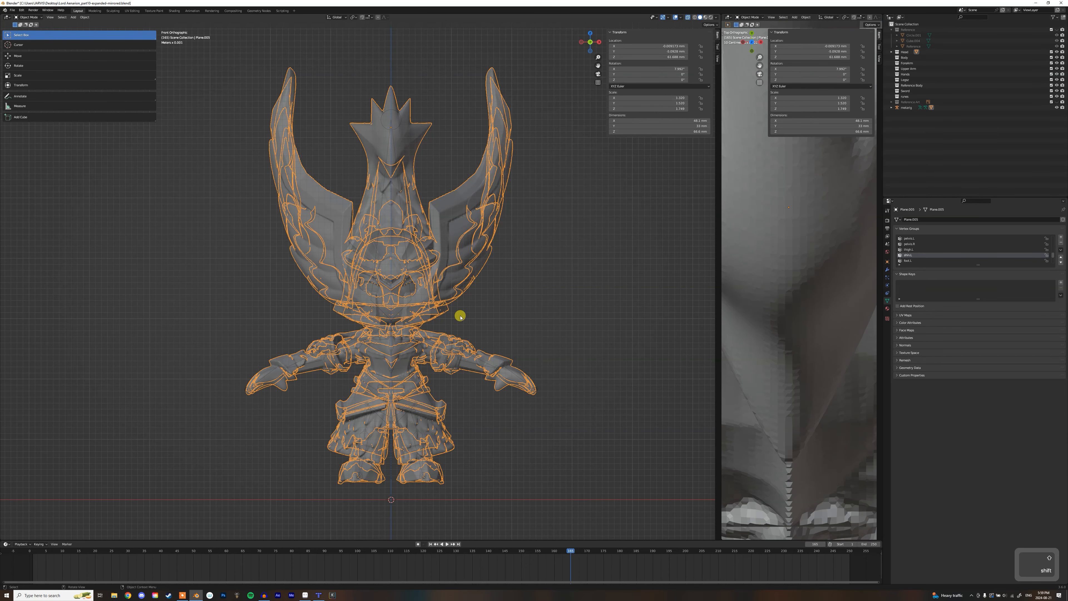
{"action": "left_click", "coordinate": [515, 316]}
{"action": "mouse_move", "coordinate": [553, 327]}
{"action": "middle_mouse_down"}
{"action": "mouse_move", "coordinate": [460, 314]}
{"action": "mouse_move", "coordinate": [437, 298]}
{"action": "mouse_move", "coordinate": [391, 318]}
{"action": "mouse_move", "coordinate": [542, 320]}
{"action": "middle_mouse_up"}
{"action": "key", "text": "KP_1"}
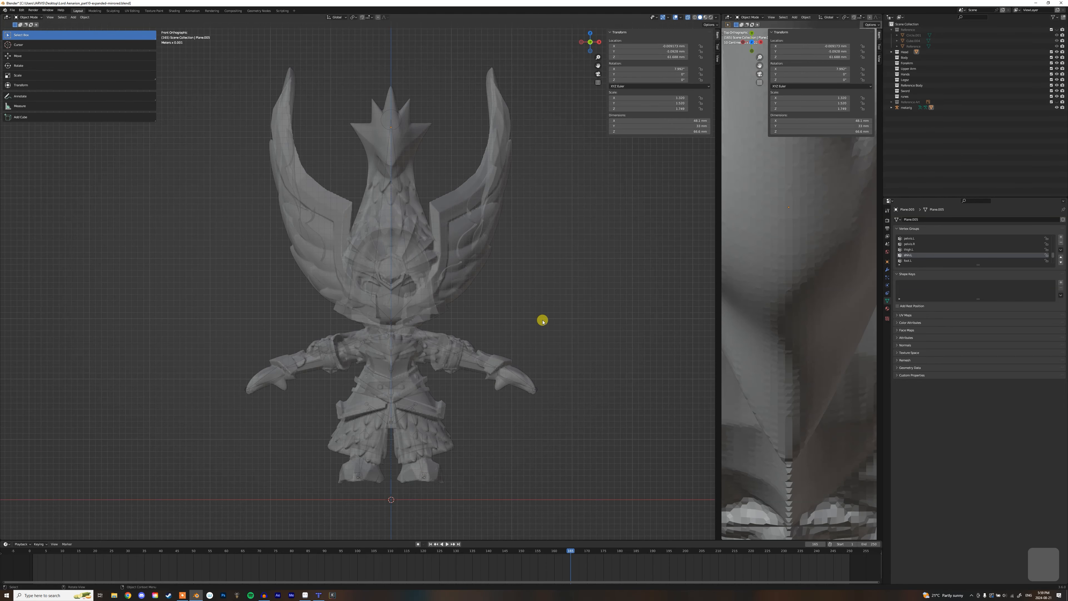
{"action": "left_click", "coordinate": [402, 200]}
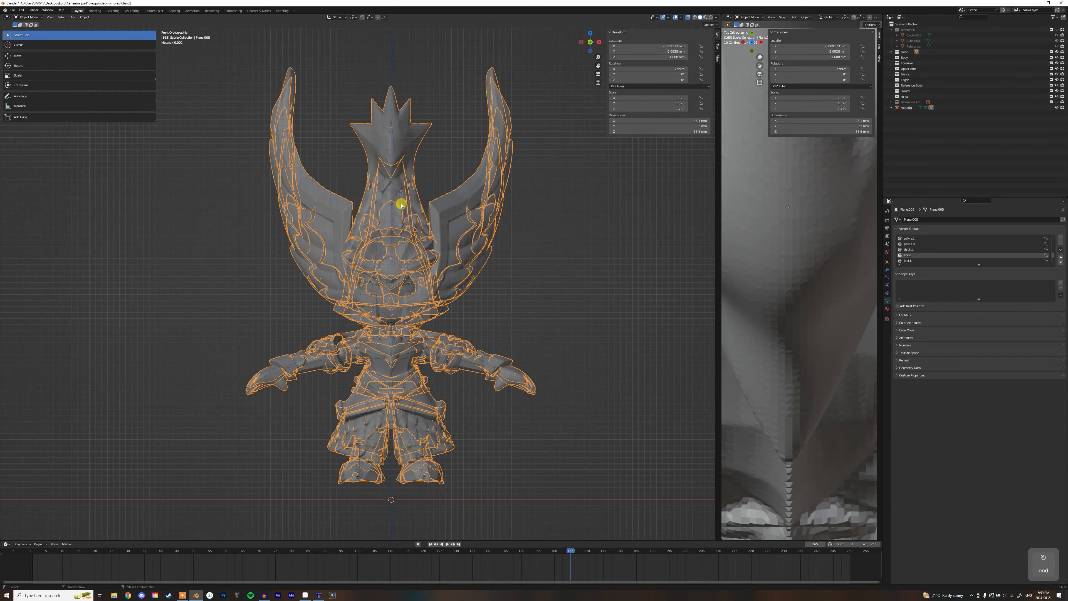
{"action": "left_click", "coordinate": [402, 209]}
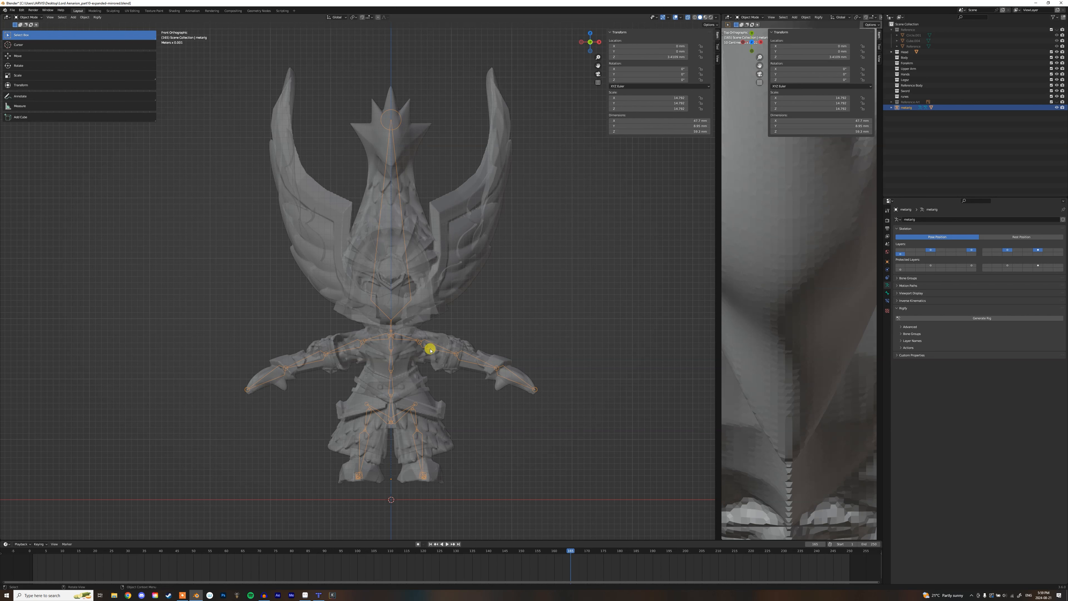
- Turn off the see-through display and examine the solid character from several front angles
{"action": "left_click", "coordinate": [689, 18]}
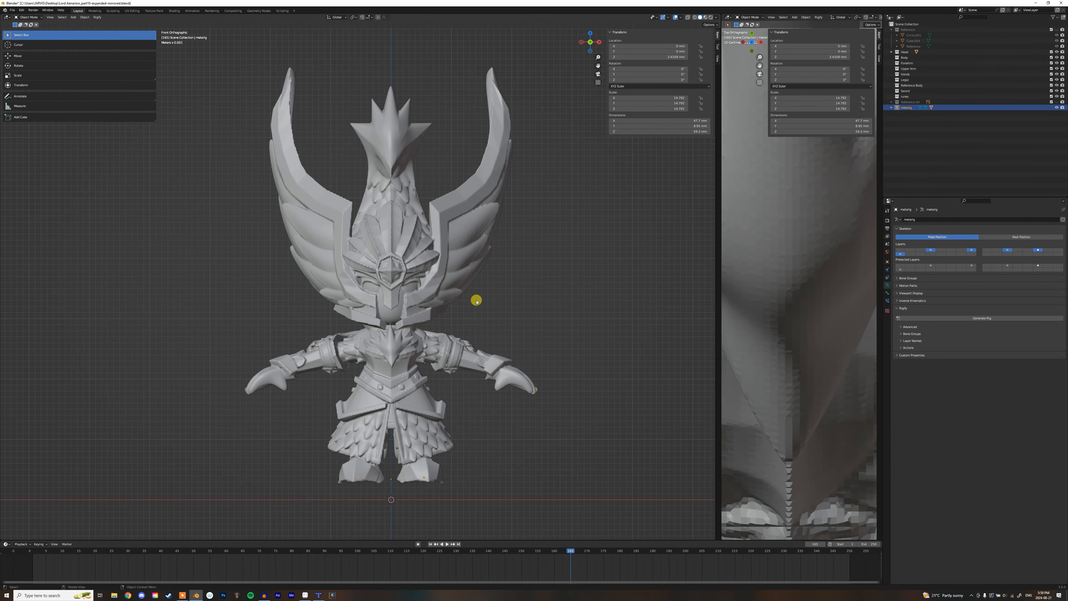
{"action": "middle_click_drag", "start_coordinate": [501, 313], "coordinate": [415, 336], "text": "shift"}
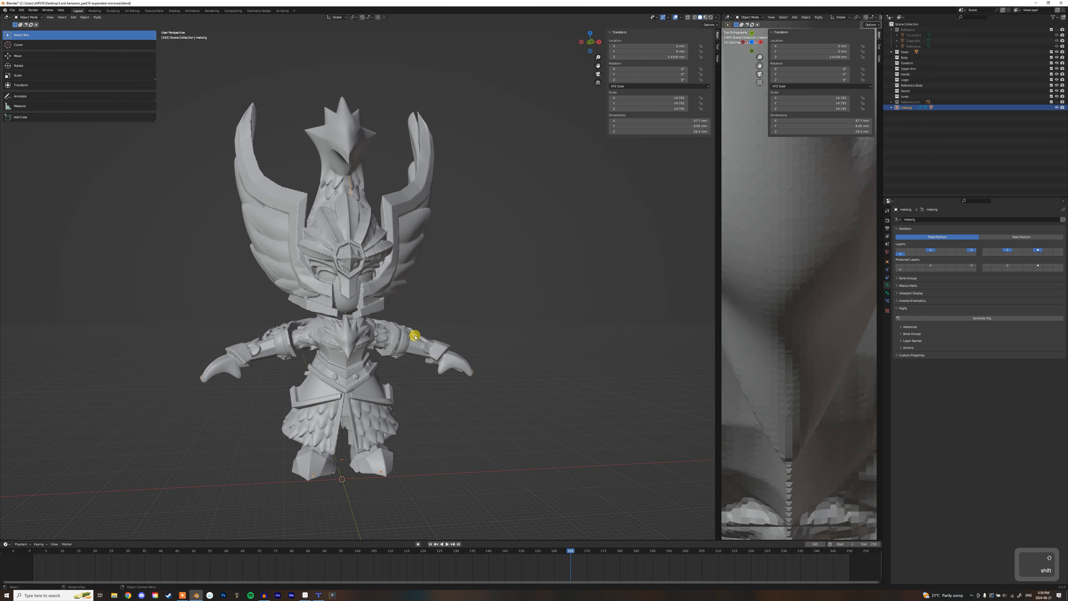
{"action": "middle_click_drag", "start_coordinate": [387, 419], "coordinate": [457, 467]}
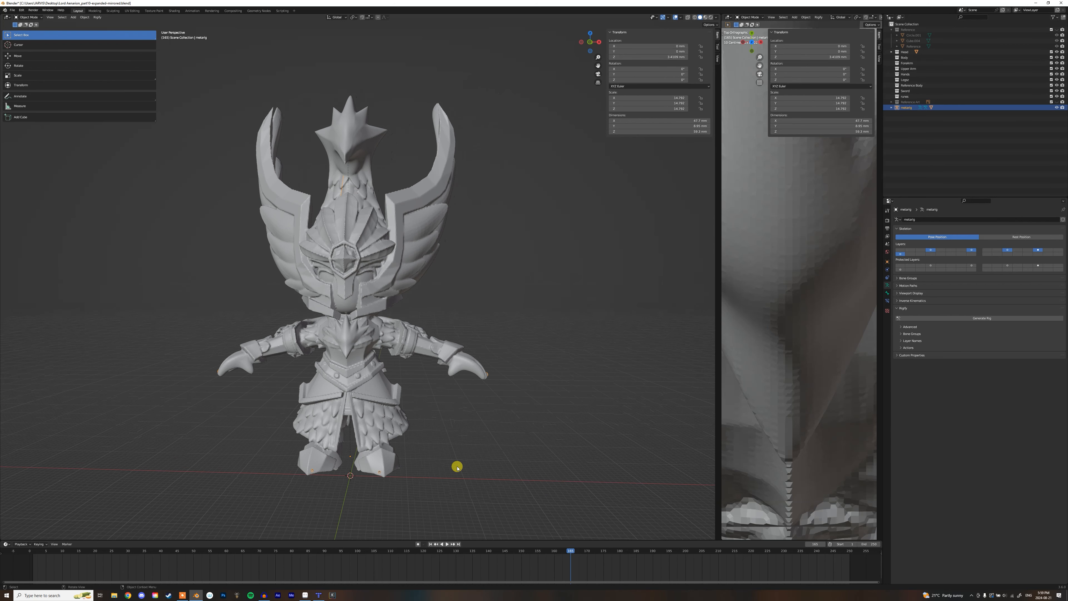
{"action": "middle_click_drag", "start_coordinate": [437, 426], "coordinate": [427, 397]}
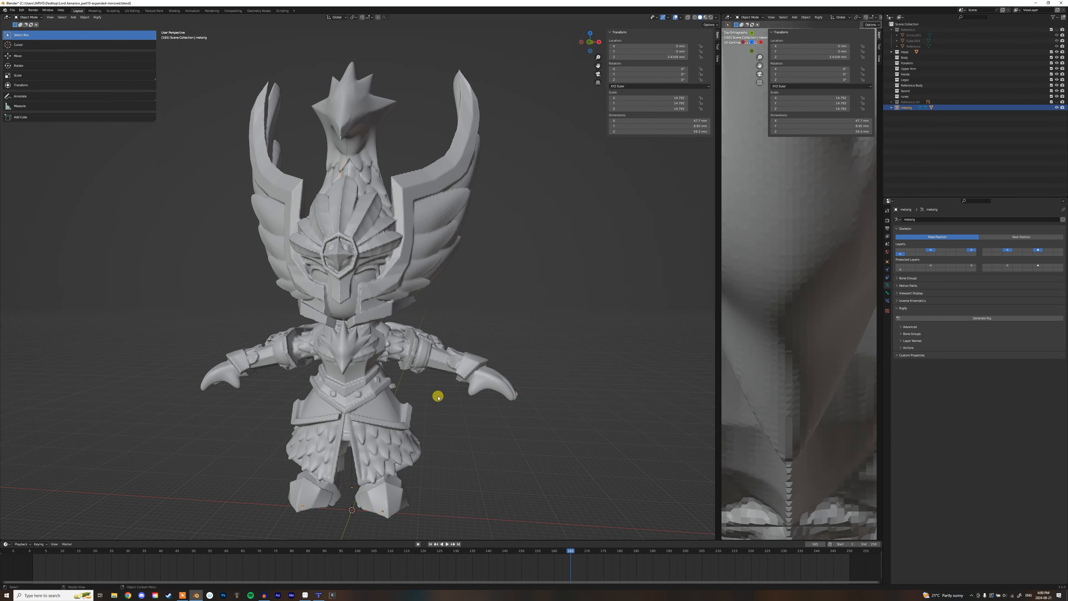